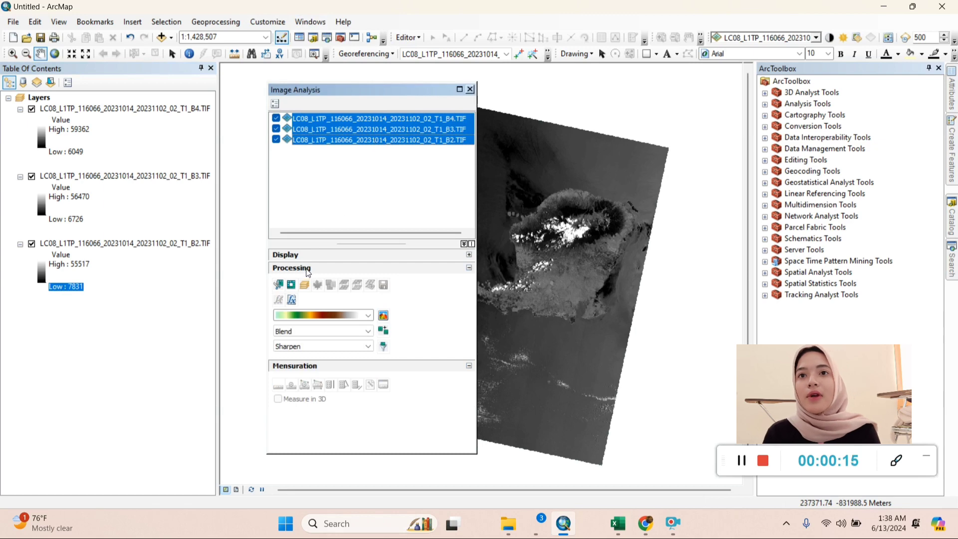
Combine the selected Landsat bands B4, B3 and B2 into a composite layer and close the image analysis window
left_click(305, 286)
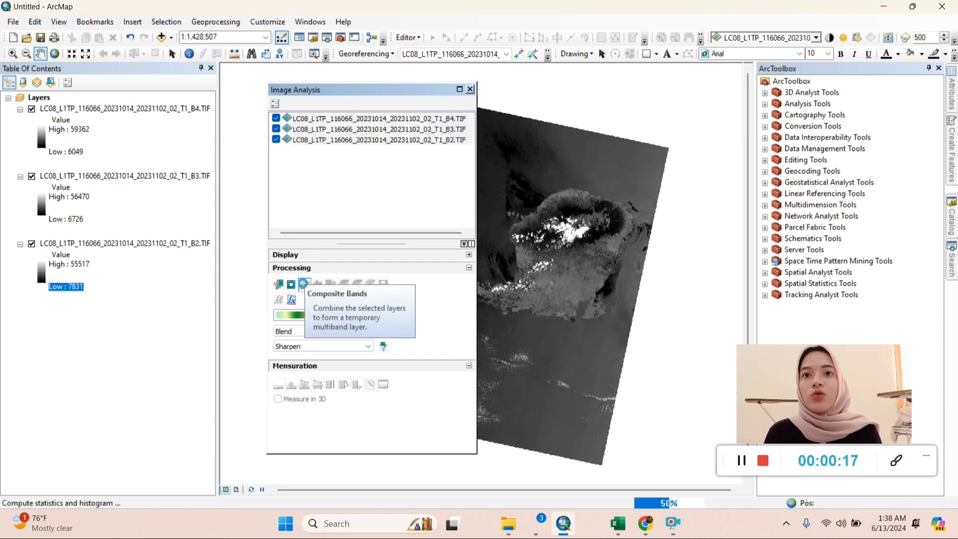
left_click(469, 89)
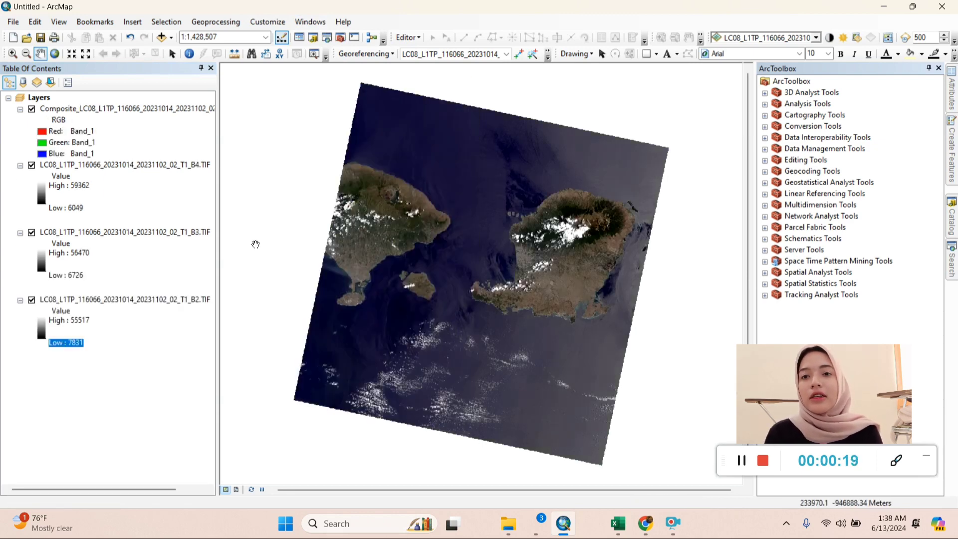
scroll(463, 279, "up", 2)
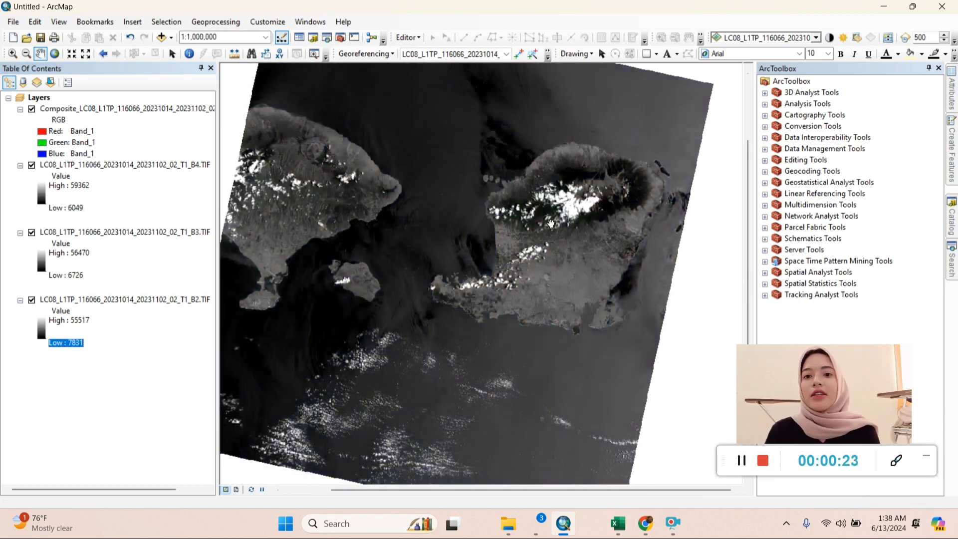
Add the ADMINISTRASIKABKOTA_LN.shp boundary lines from the Lombok data folder under D:\DATA SHP ARCGIS to the map
left_click(161, 37)
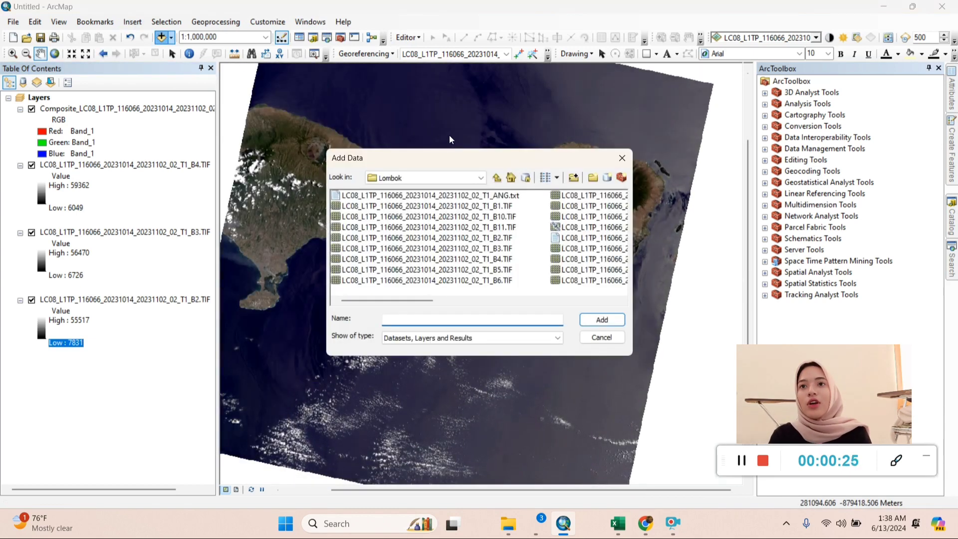
left_click(468, 175)
scroll(434, 227, "up", 4)
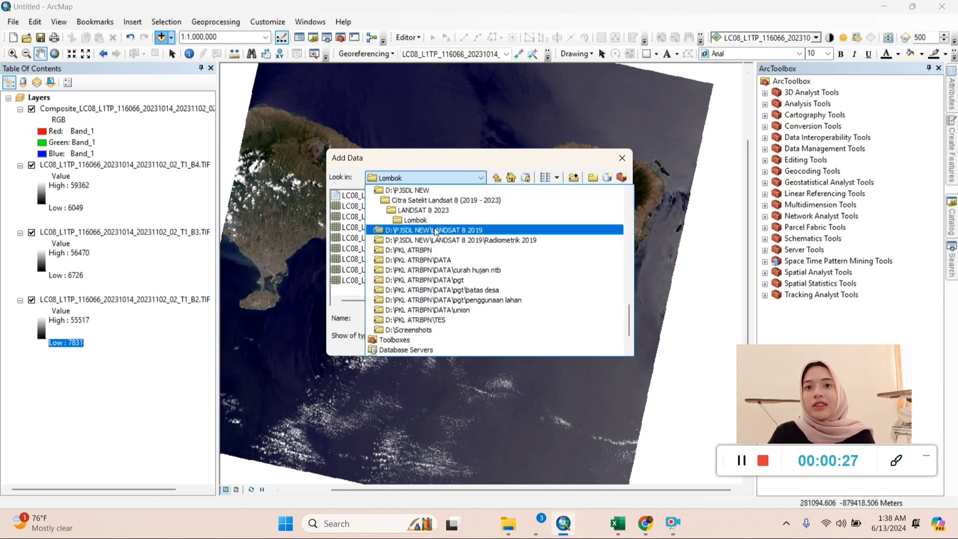
scroll(436, 231, "up", 11)
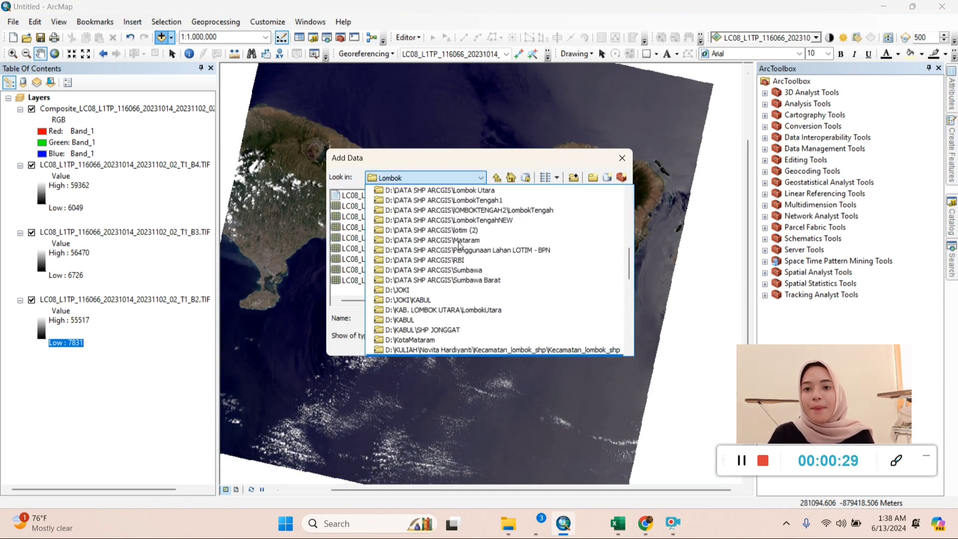
left_click(460, 241)
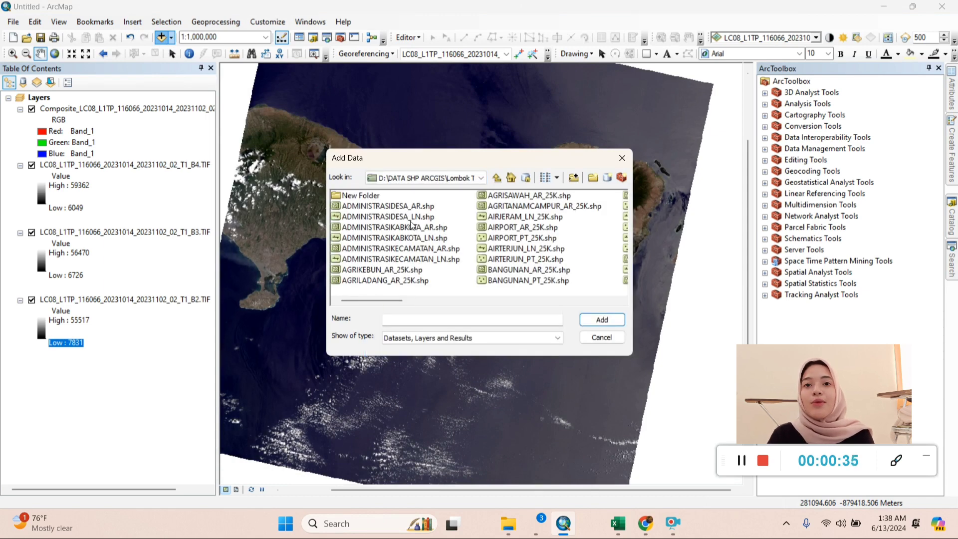
left_click(431, 241)
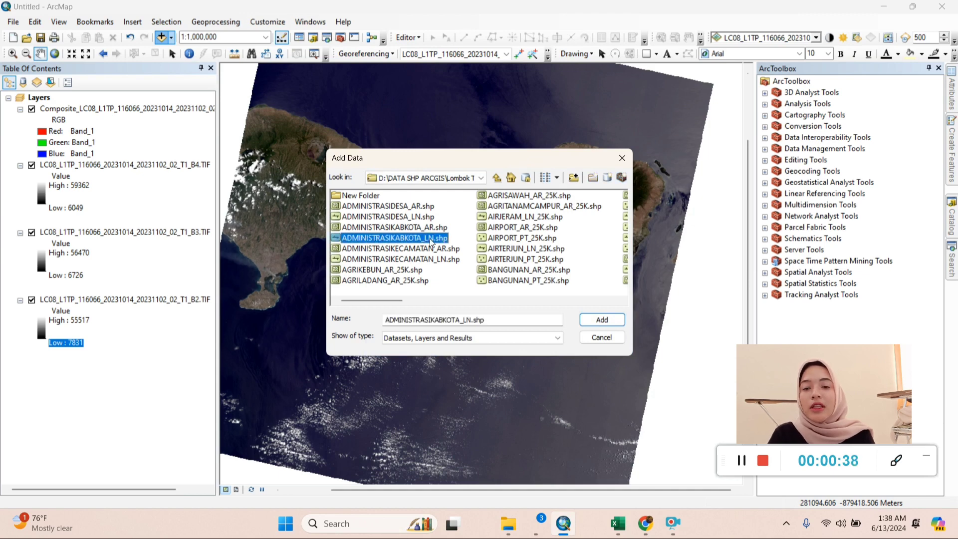
left_click(602, 319)
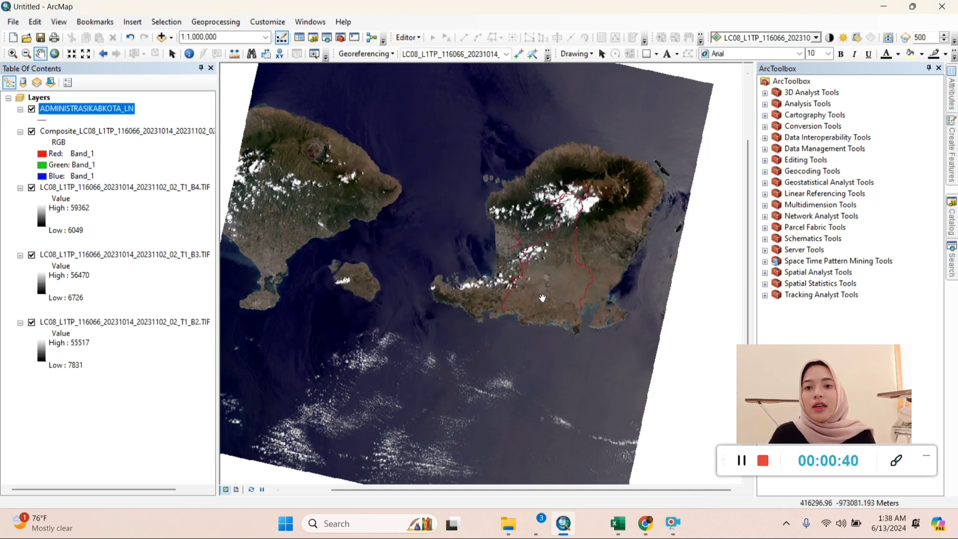
Add the JALAN_LN_25K.shp road lines from the same data folder to the map
scroll(581, 280, "up", 5)
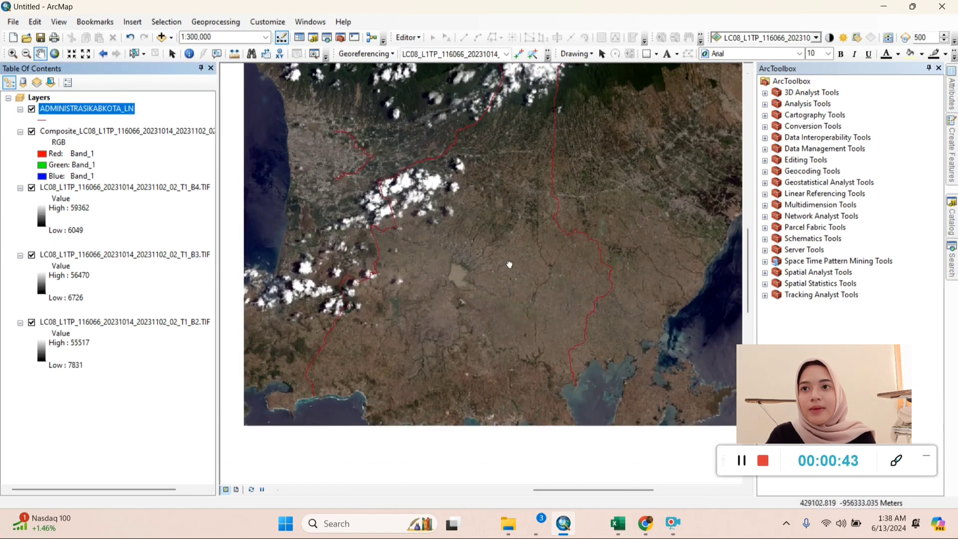
left_click_drag(491, 319, 516, 260)
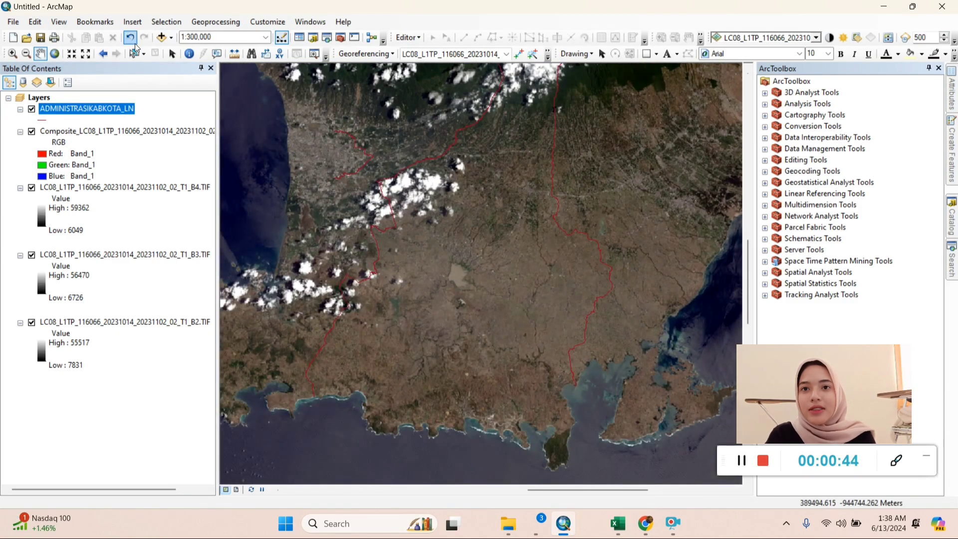
left_click(161, 37)
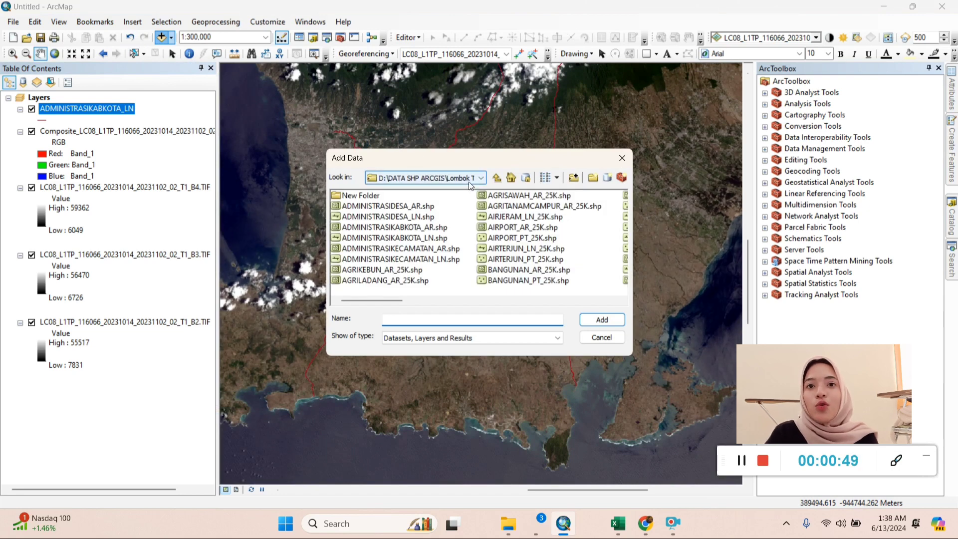
left_click(620, 300)
left_click(620, 300)
left_click(620, 301)
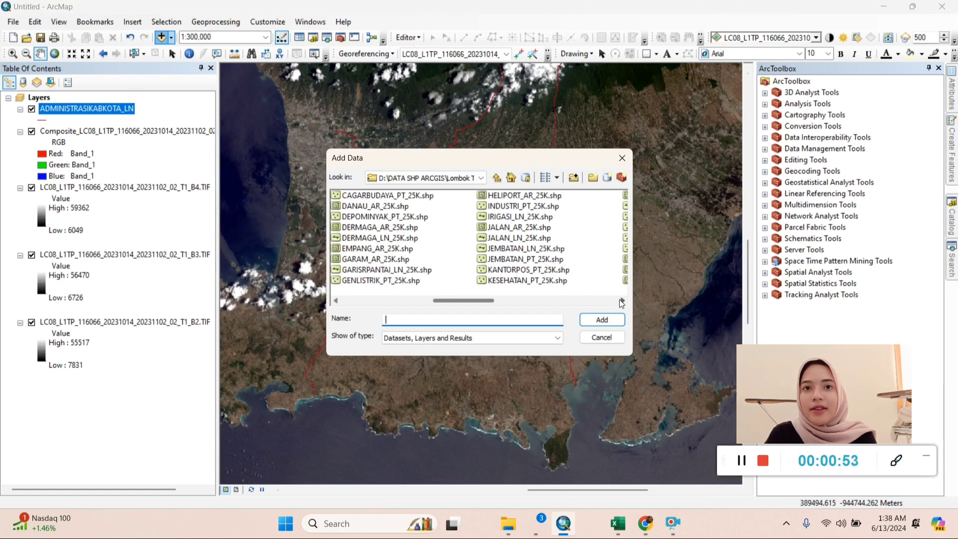
left_click(518, 238)
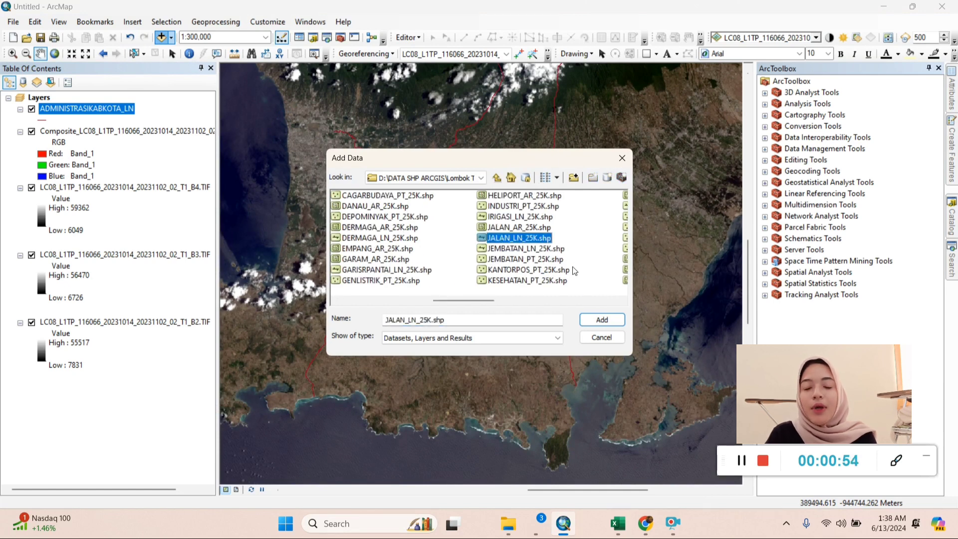
left_click(601, 319)
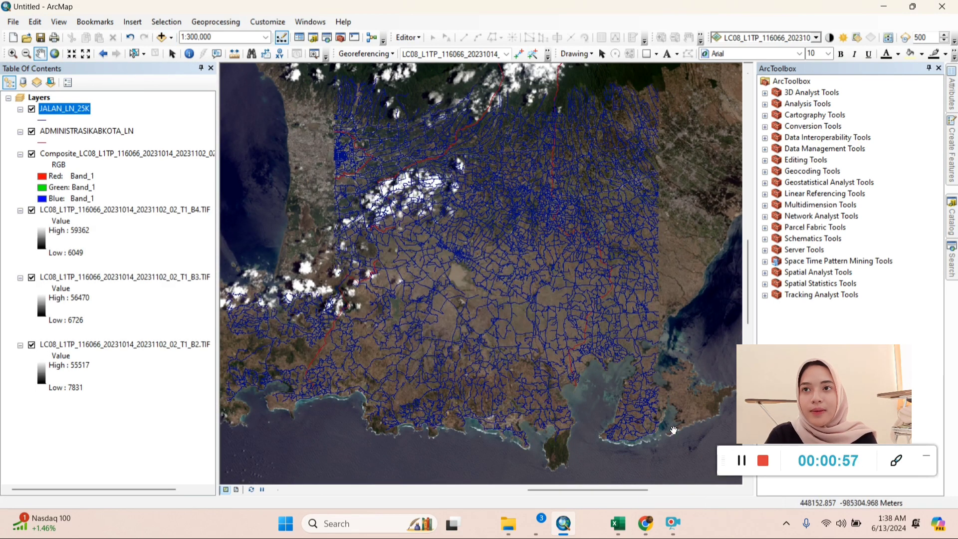
left_click(739, 461)
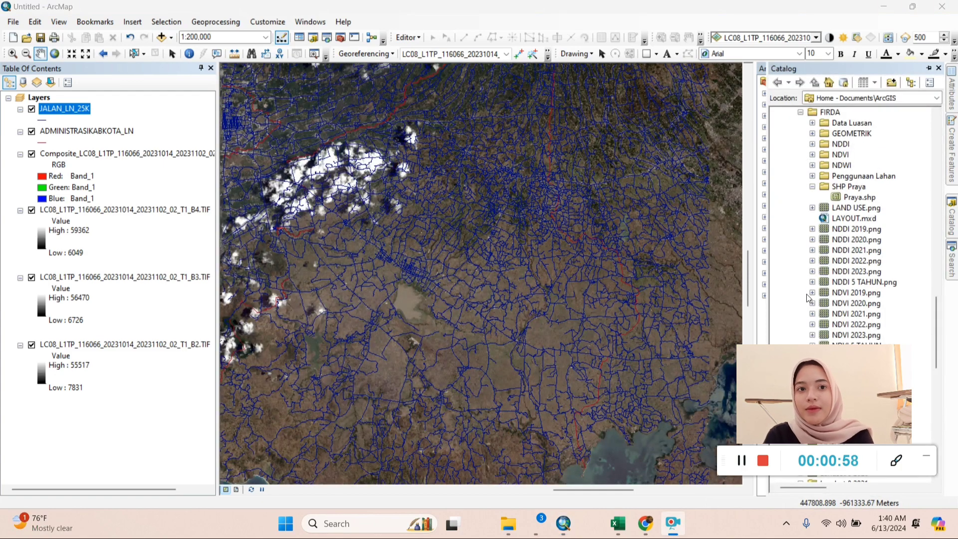
Create a point shapefile named RBI in the folder containing SHP Praya, using the WGS 1984 UTM Zone 50S coordinate system
right_click(832, 113)
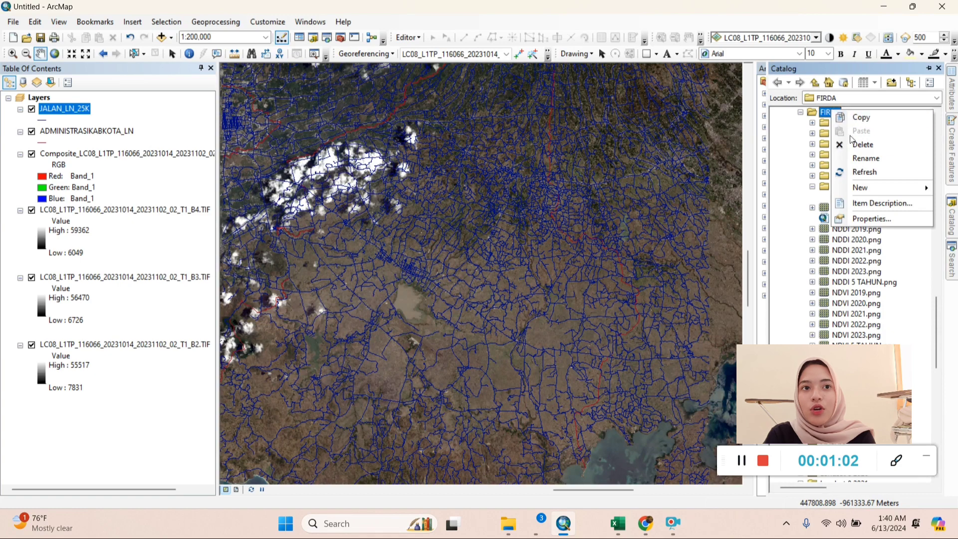
mouse_move(865, 188)
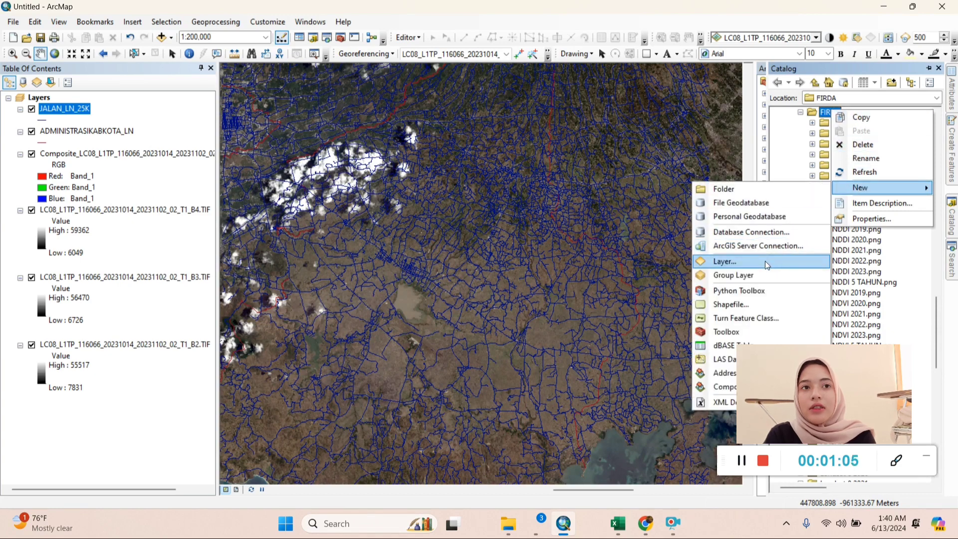
left_click(746, 303)
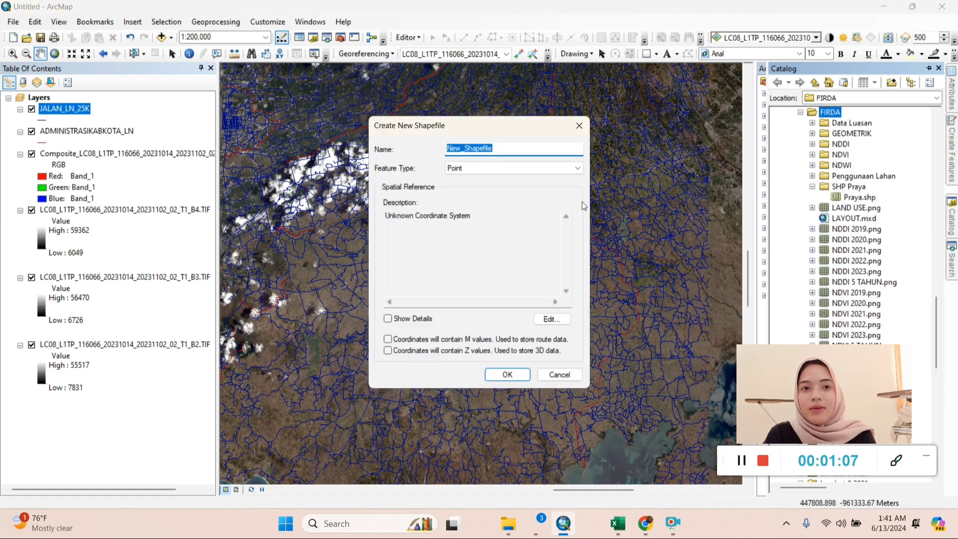
type("RB")
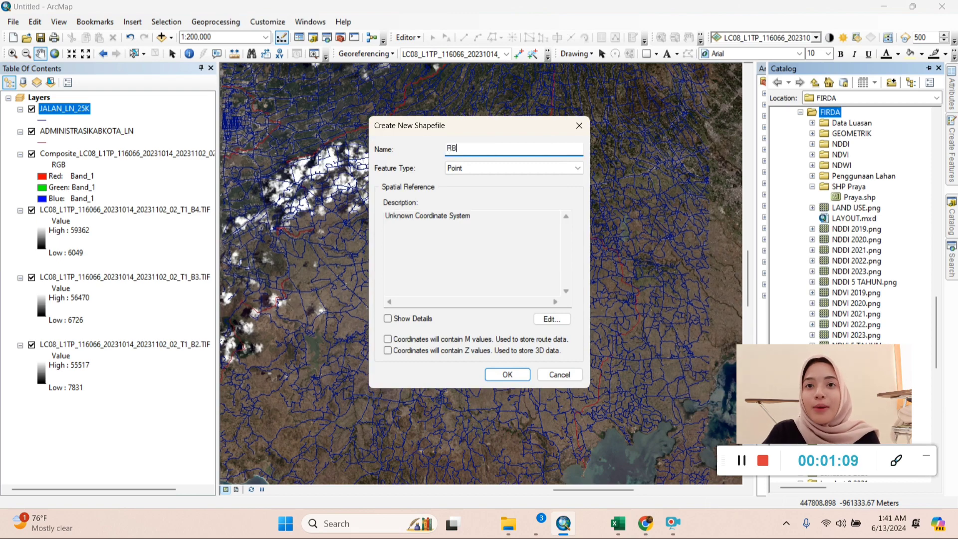
type("I")
left_click(554, 167)
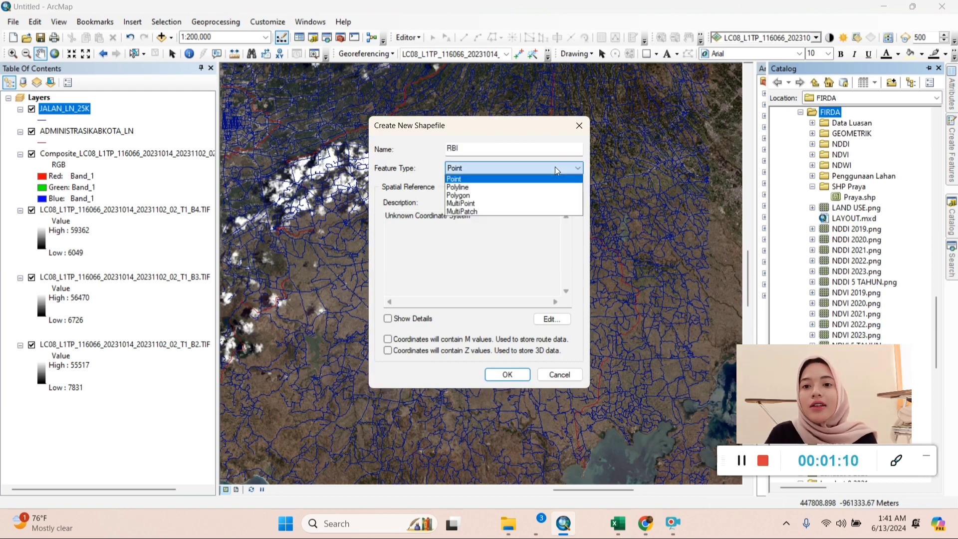
left_click(532, 178)
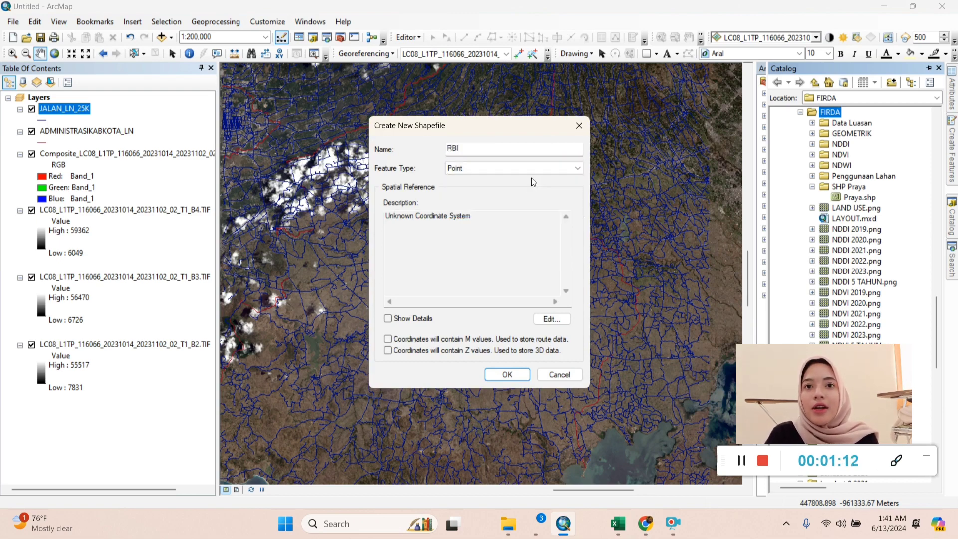
left_click(546, 318)
left_click(459, 163)
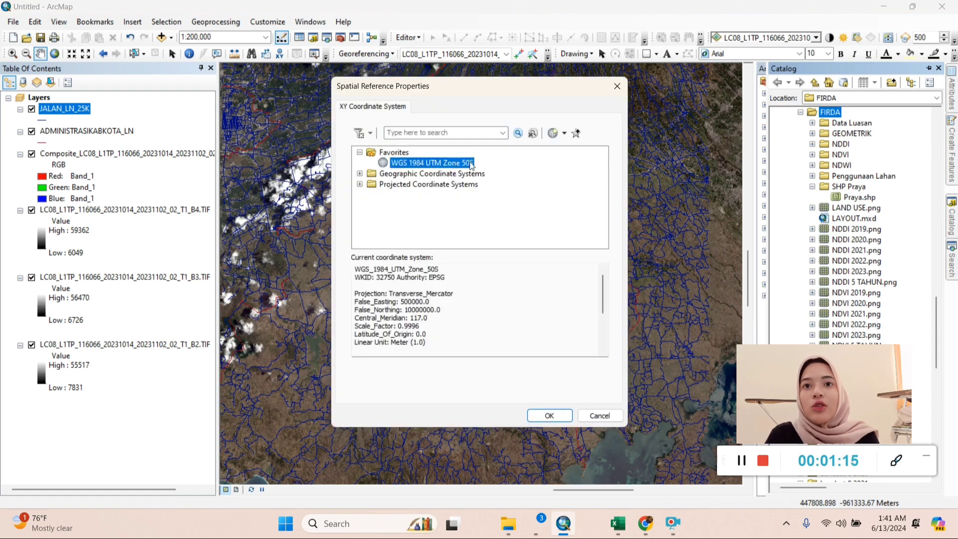
left_click(548, 412)
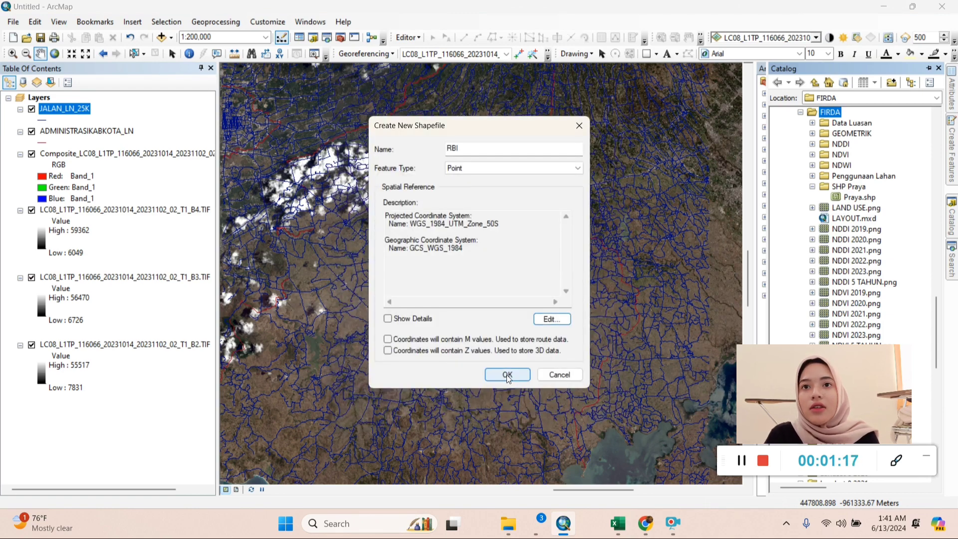
left_click(507, 375)
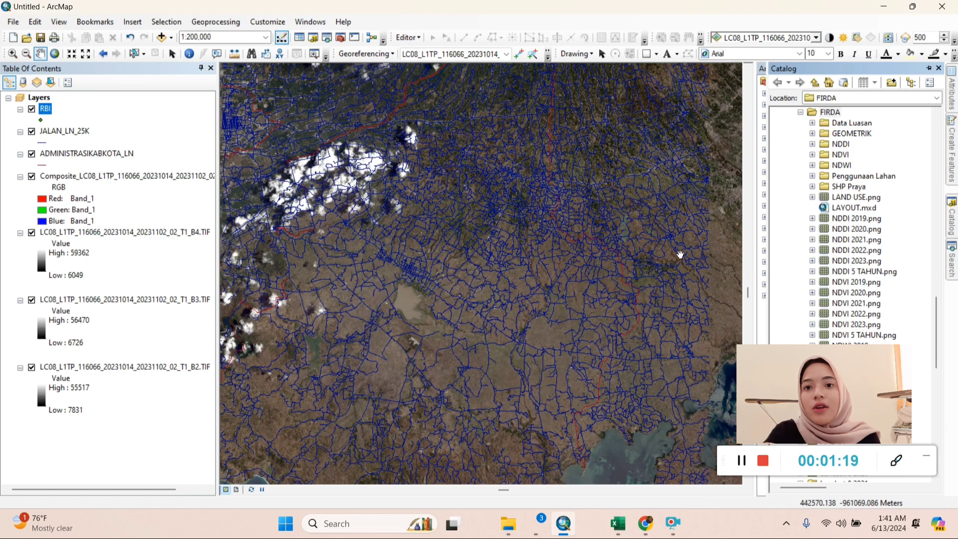
Create a point shapefile named ICP in the folder containing SHP Praya, with the WGS 1984 UTM Zone 50S coordinate system
right_click(830, 112)
mouse_move(848, 190)
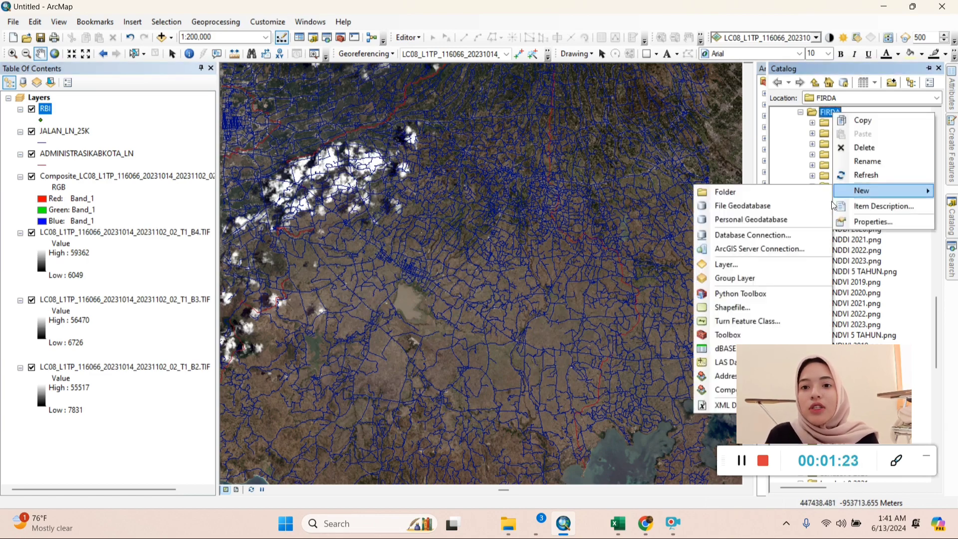
left_click(764, 307)
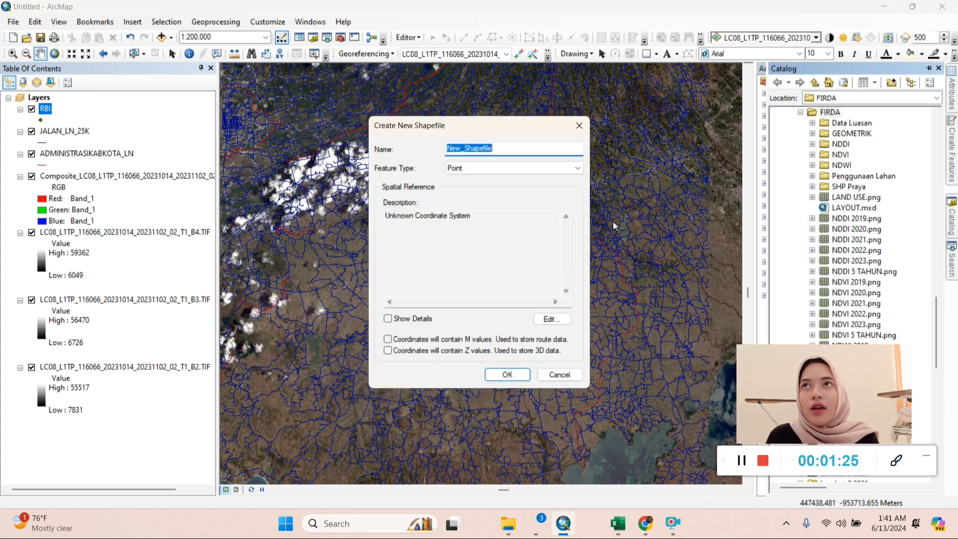
key("BackSpace")
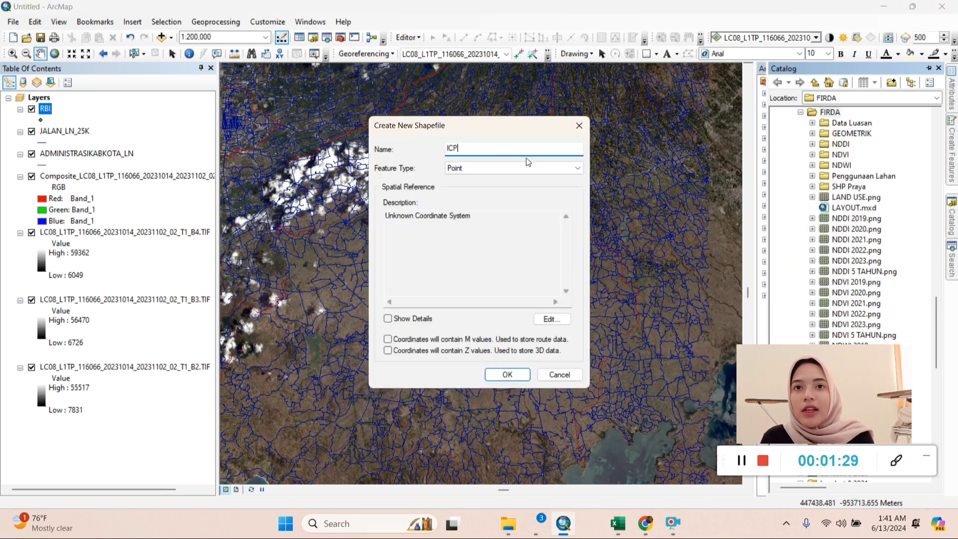
type("ICP")
left_click(541, 169)
left_click(528, 179)
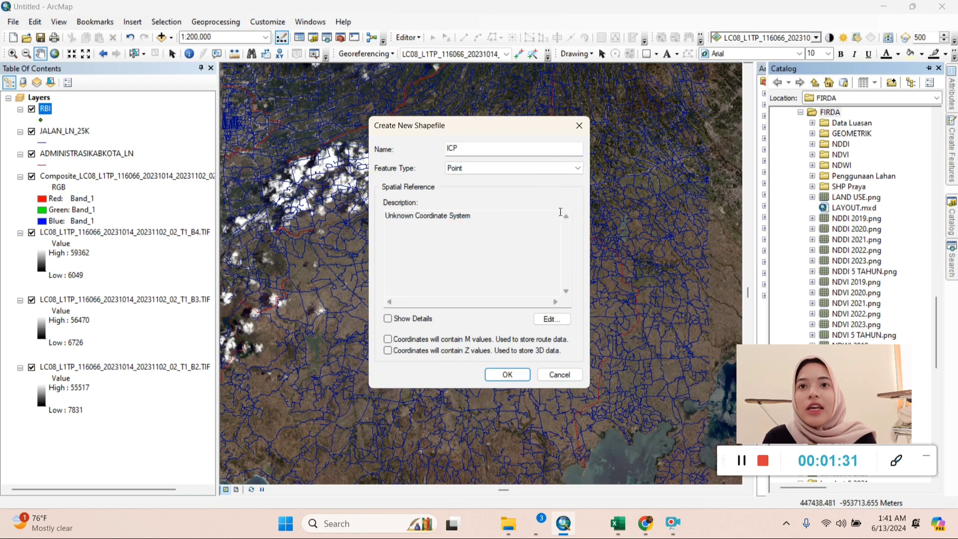
left_click(551, 320)
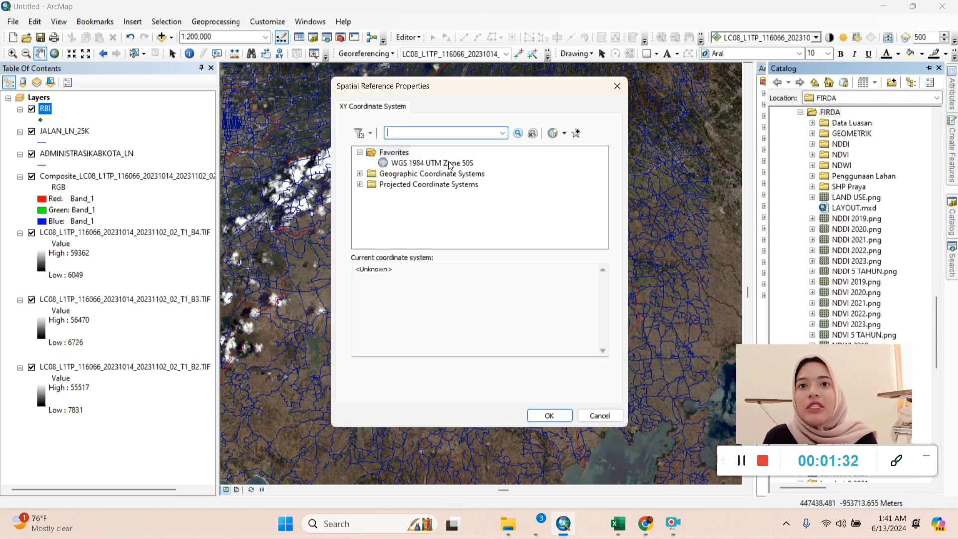
left_click(451, 163)
left_click(568, 416)
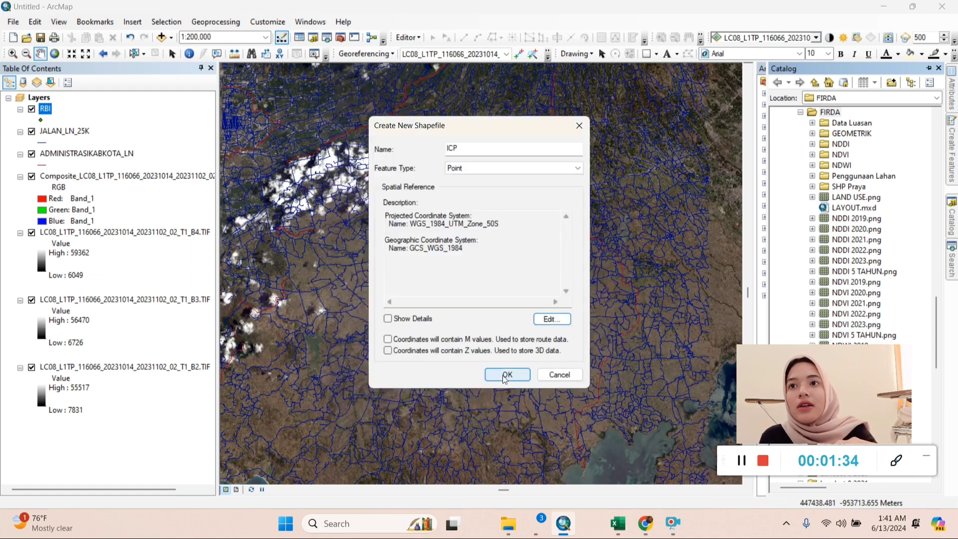
left_click(501, 375)
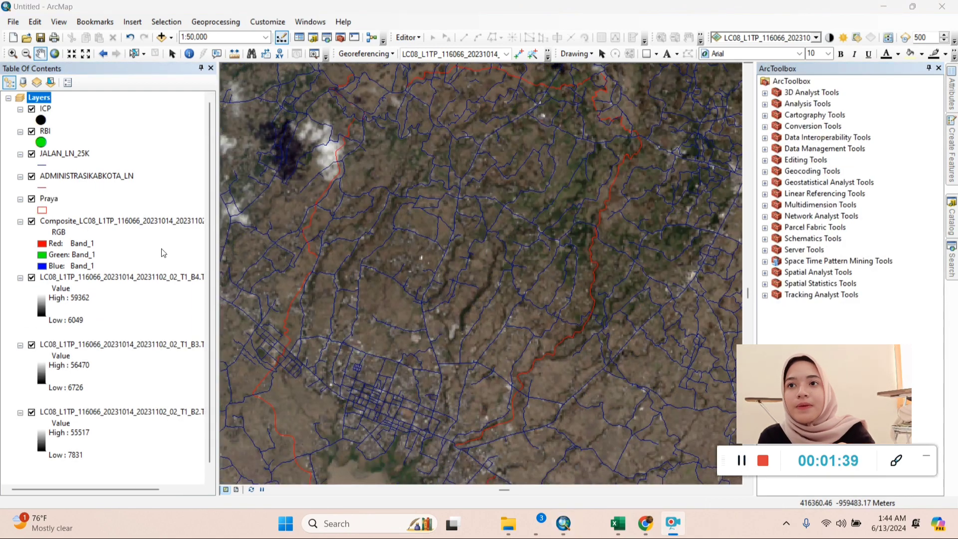
Change the line colour of the JALAN_LN_25K road layer to Solar Yellow
left_click(40, 163)
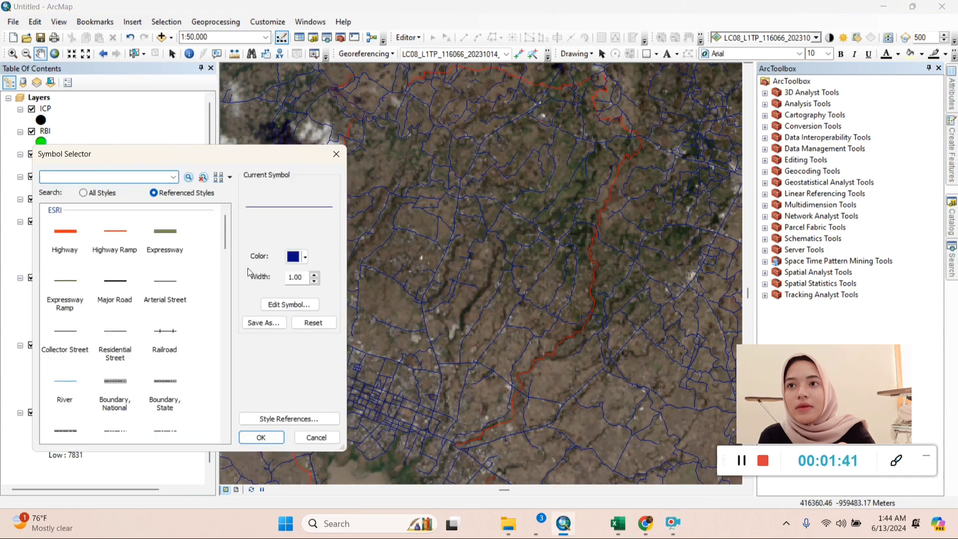
left_click(304, 257)
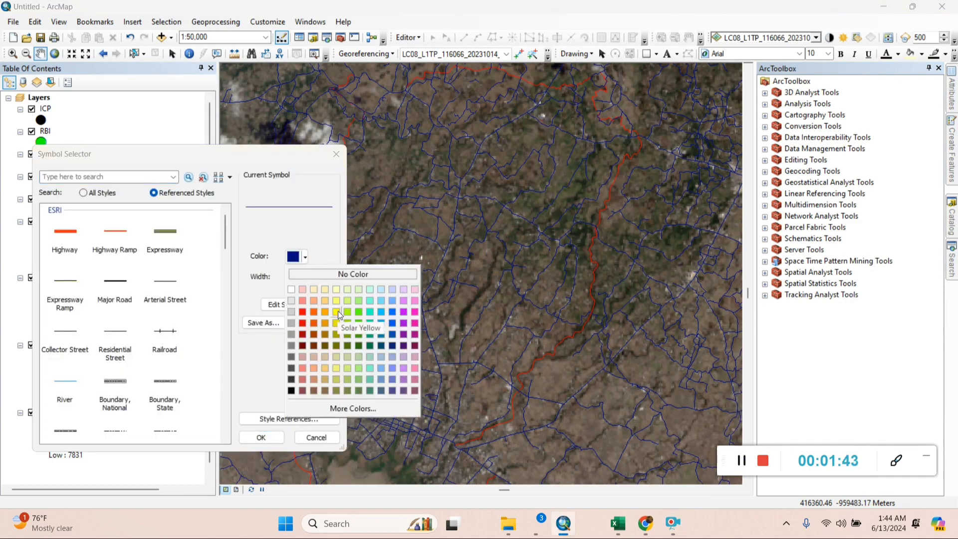
left_click(337, 310)
left_click(261, 437)
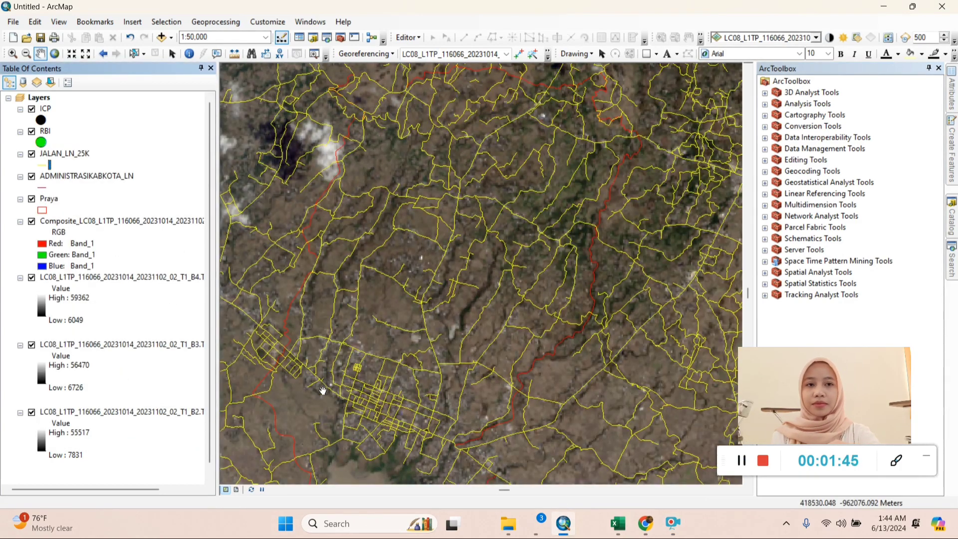
Add a Short Integer field named No to the ICP layer's attribute table
right_click(45, 111)
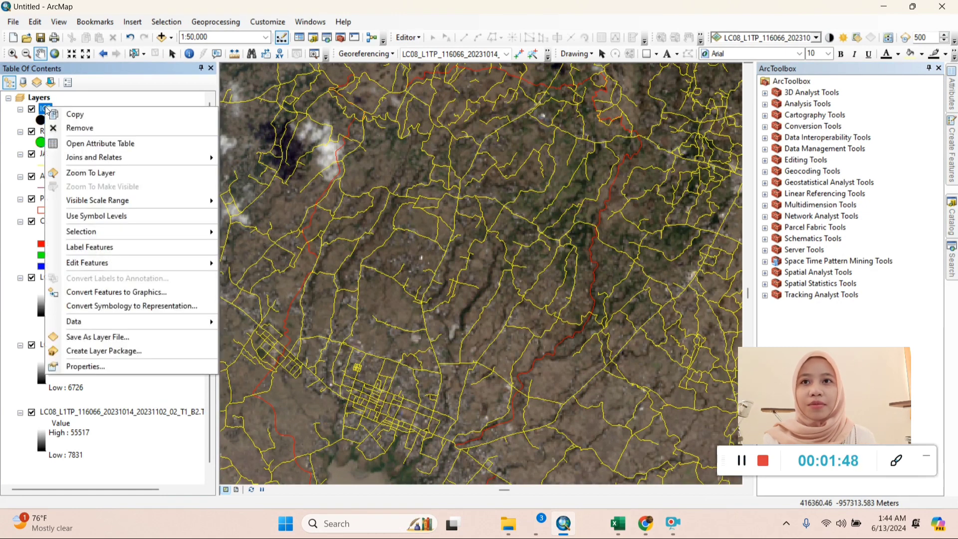
left_click(88, 142)
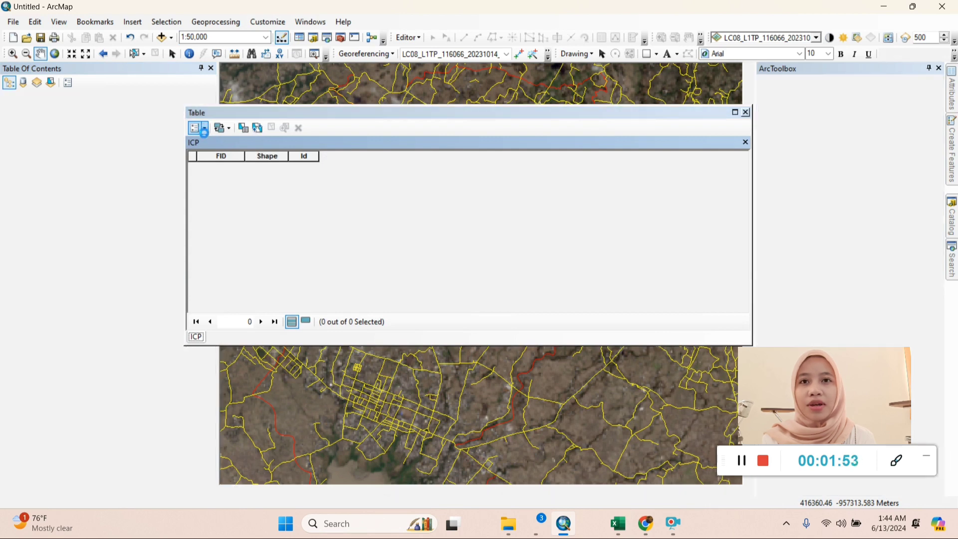
left_click(204, 127)
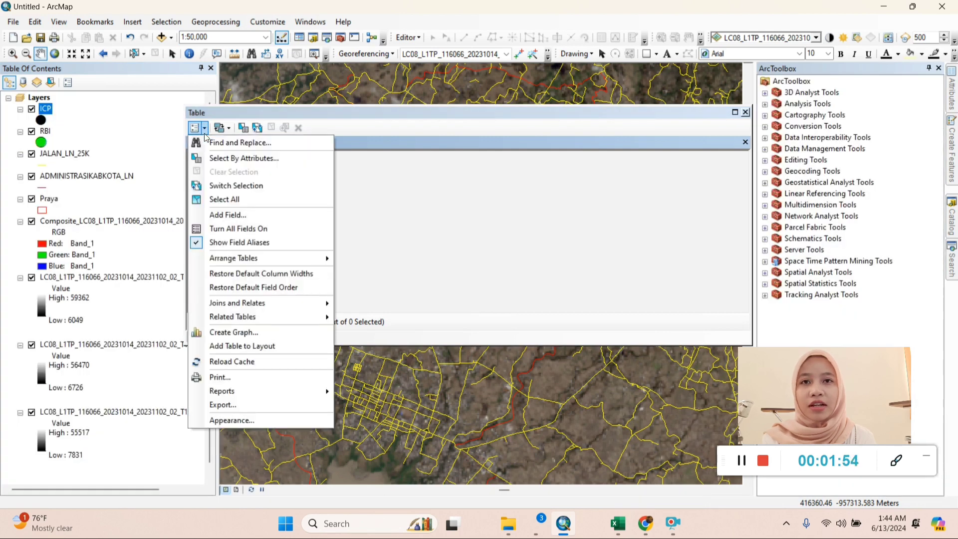
left_click(230, 215)
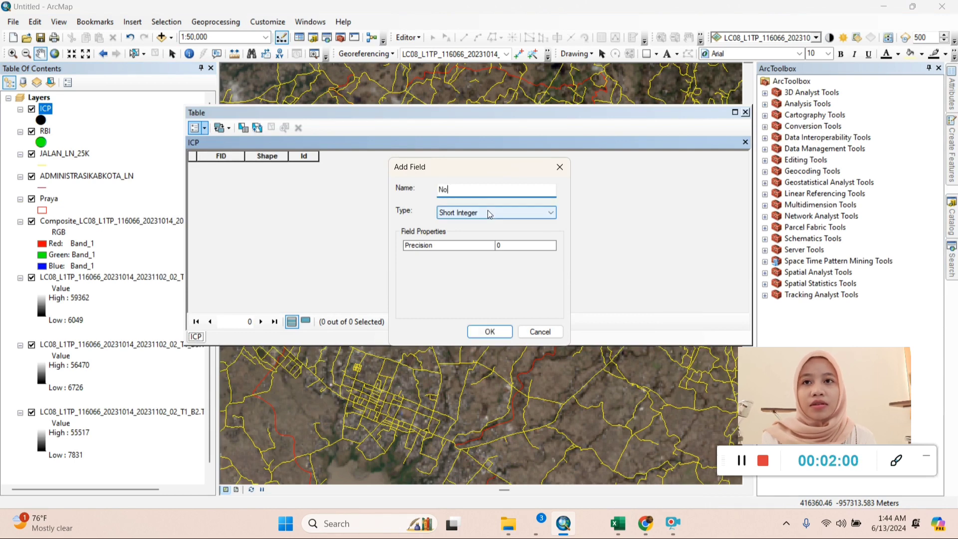
left_click(488, 331)
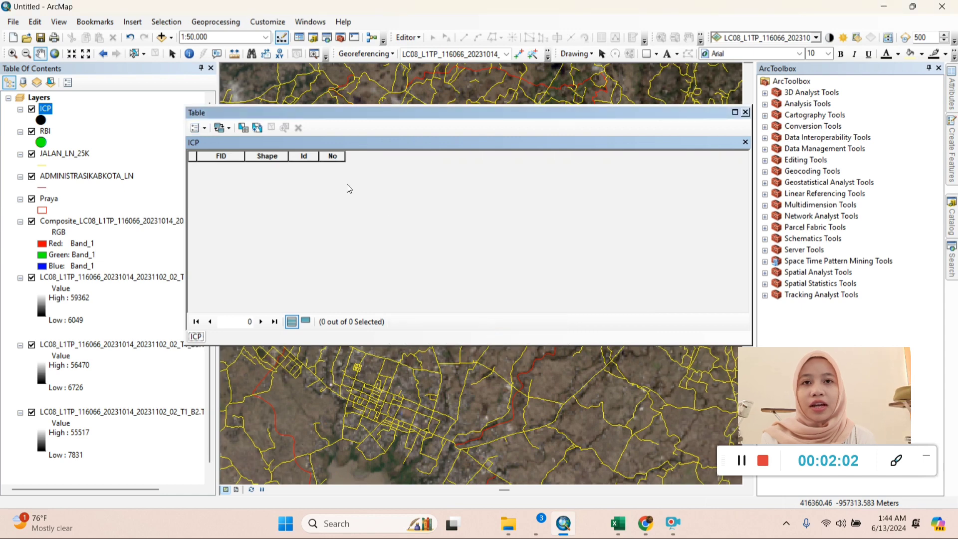
Add a field named X of type Double to the ICP attribute table
left_click(202, 129)
left_click(231, 215)
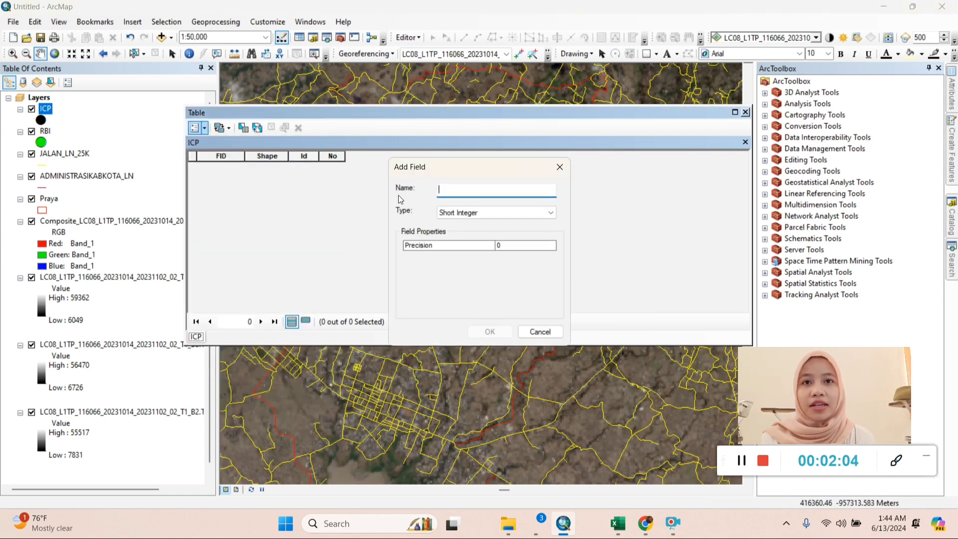
type("X")
left_click(480, 212)
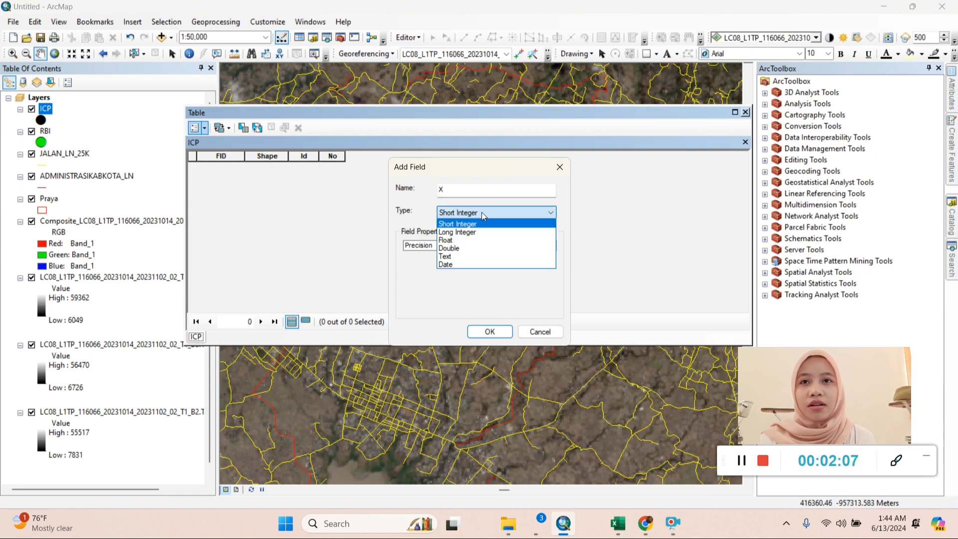
left_click(477, 248)
left_click(486, 332)
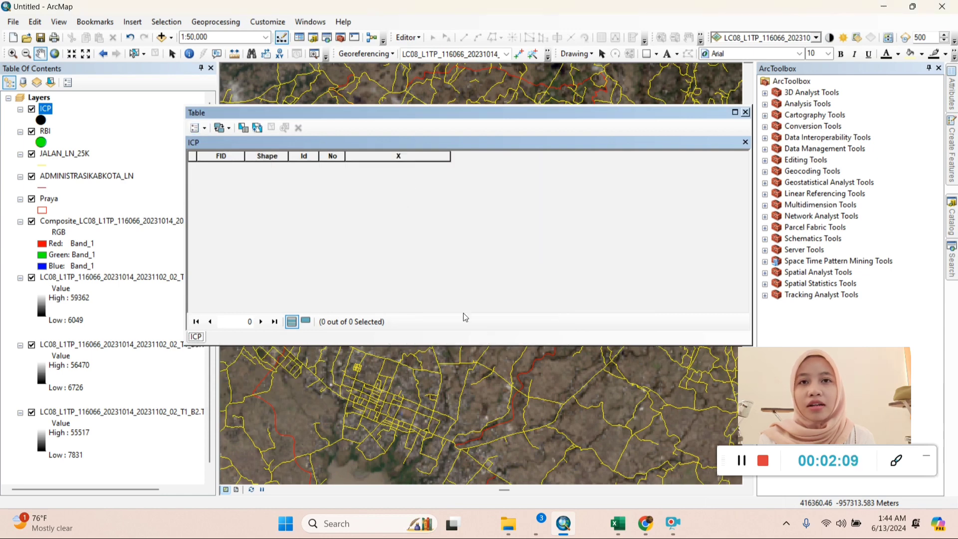
Add a field named Y of type Double to the ICP attribute table and close the table
left_click(199, 129)
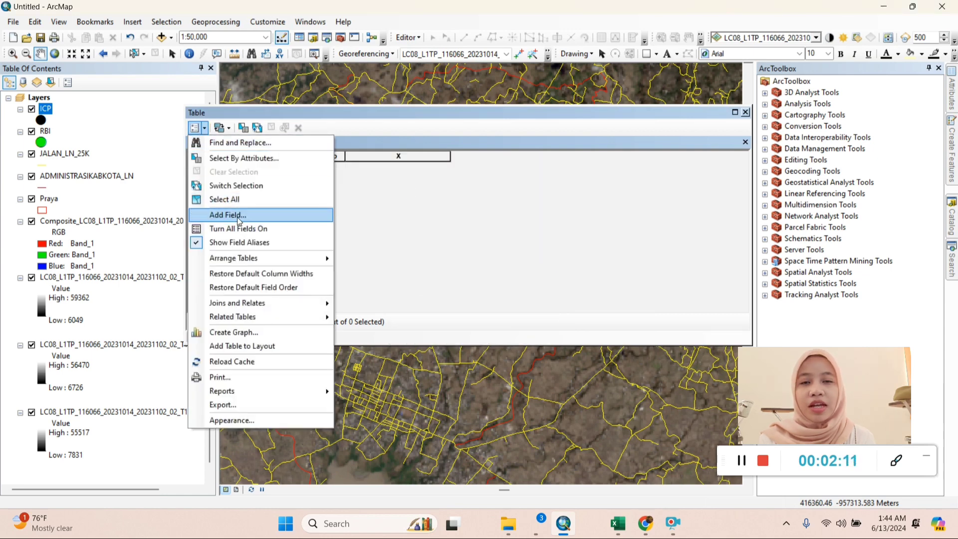
left_click(237, 216)
type("Y")
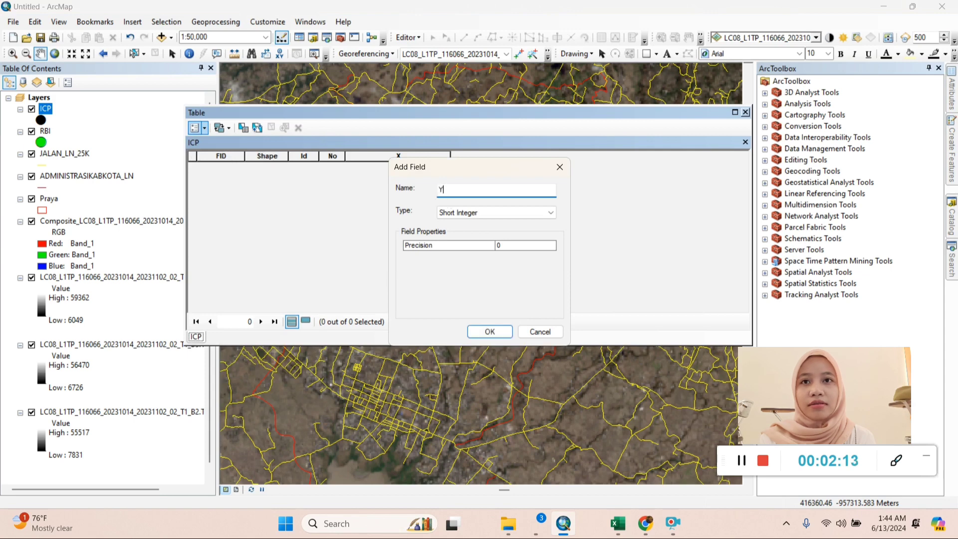
left_click(474, 212)
left_click(468, 249)
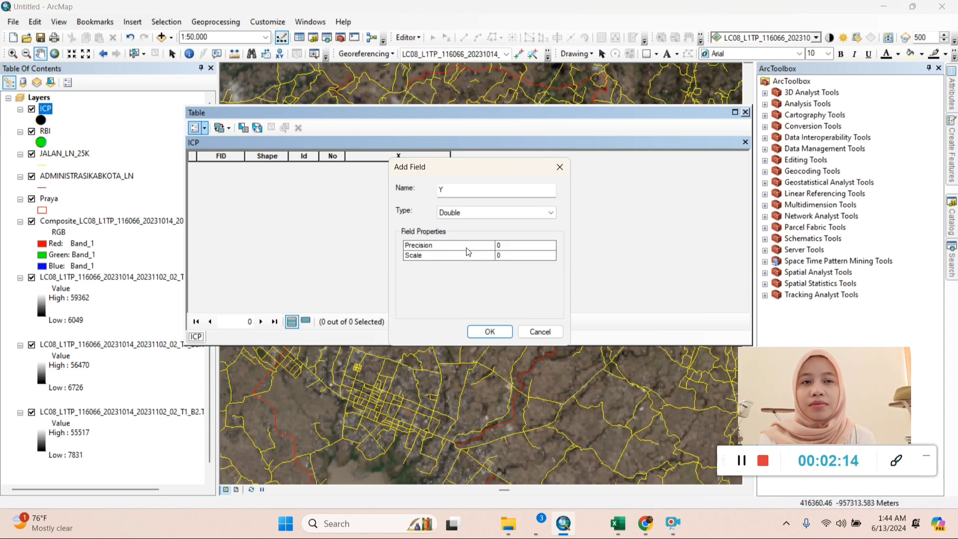
left_click(490, 324)
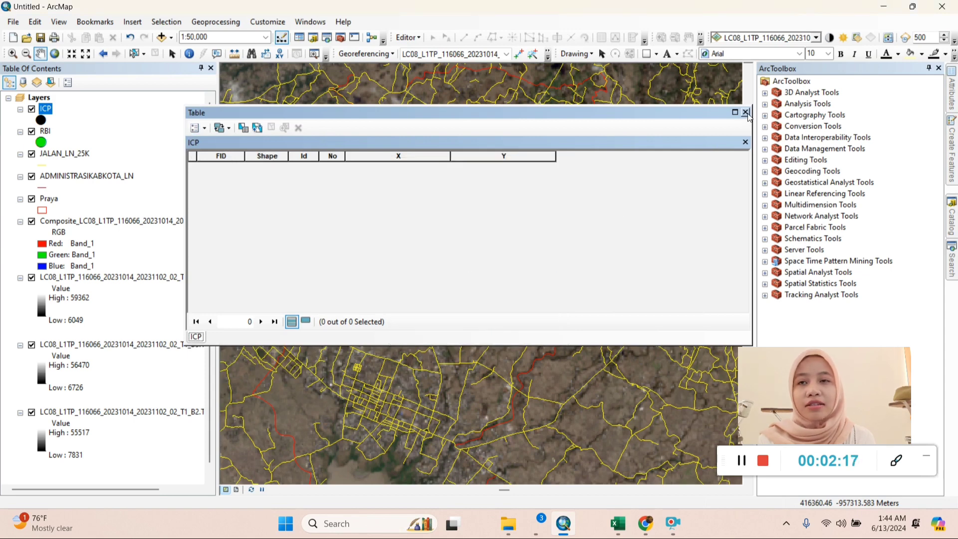
left_click(745, 112)
Add a Short Integer field, entering the name "No.", to the RBI layer's attribute table
right_click(44, 130)
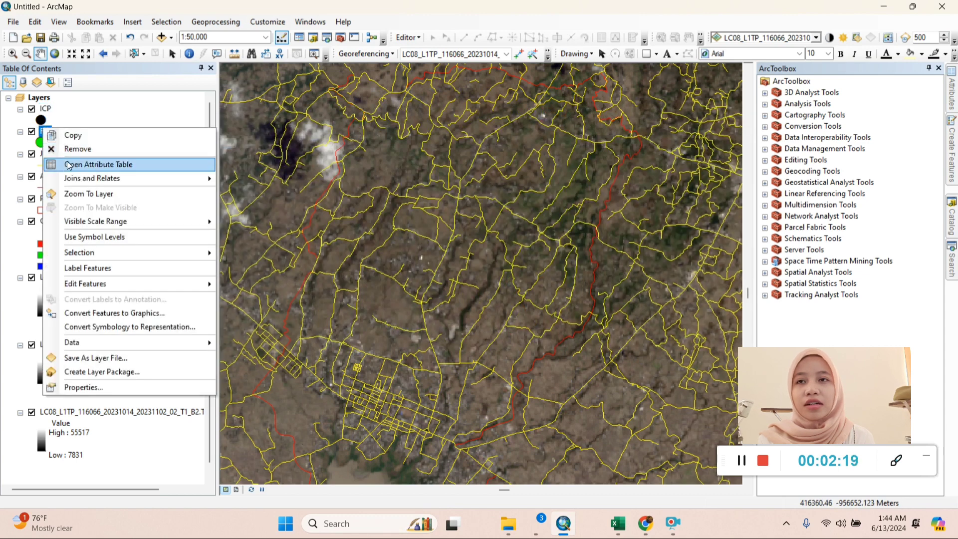
left_click(69, 164)
left_click(197, 127)
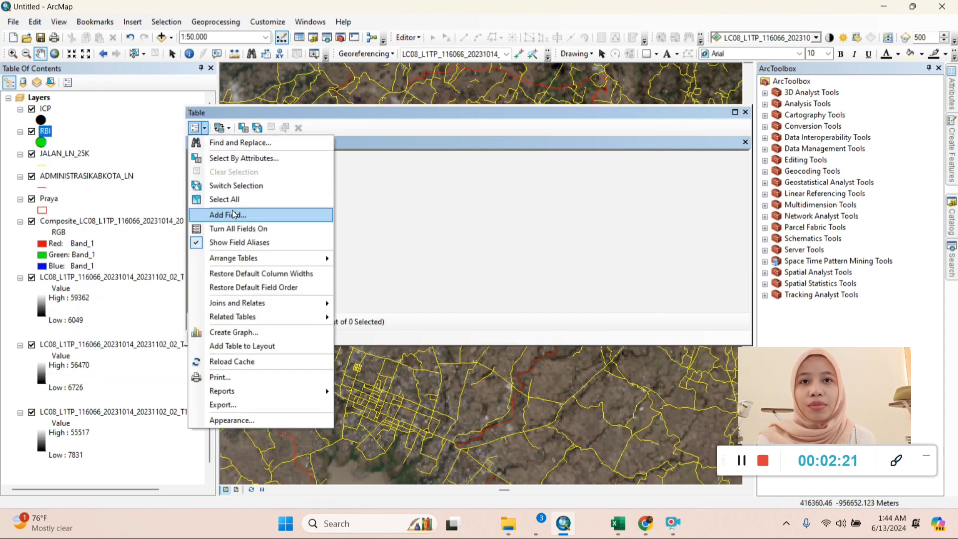
left_click(287, 215)
type("No.")
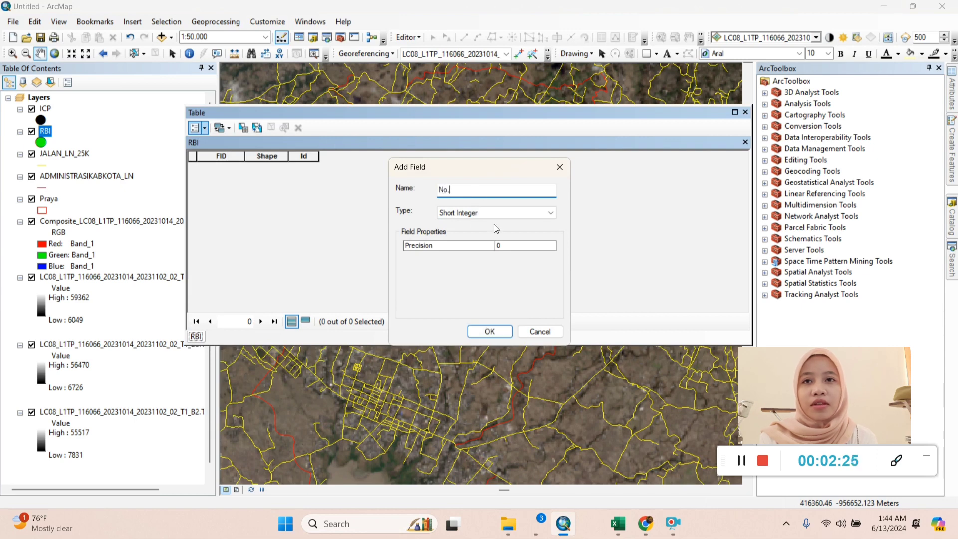
left_click(493, 336)
left_click(521, 303)
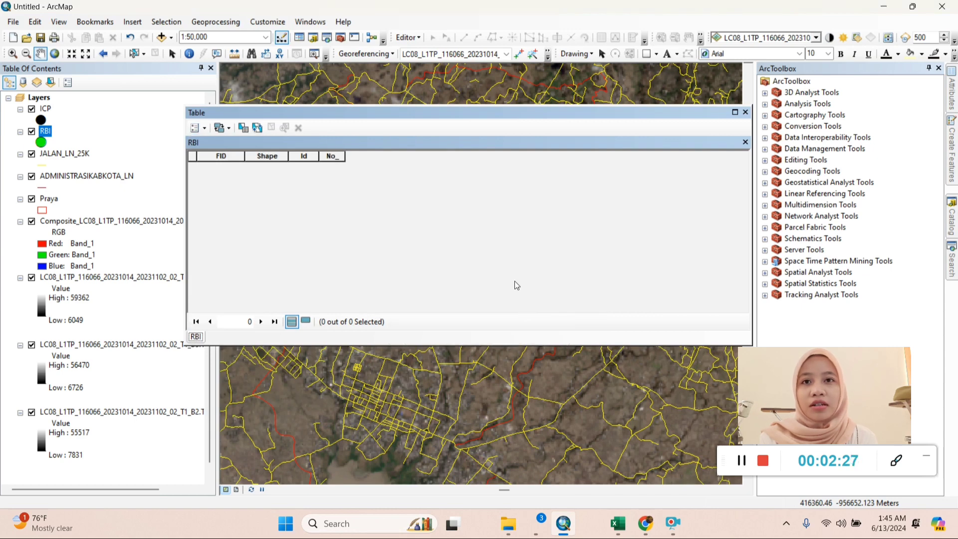
right_click(338, 158)
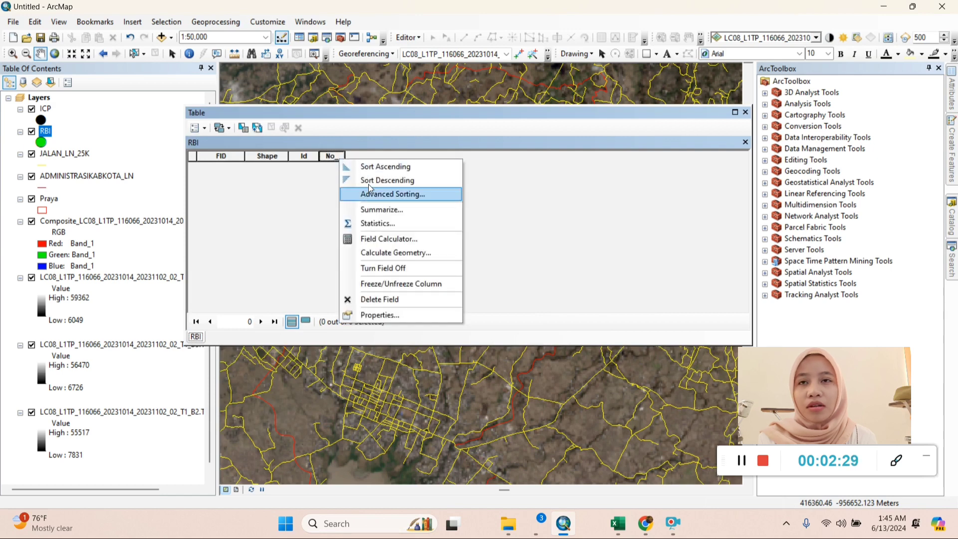
left_click(330, 214)
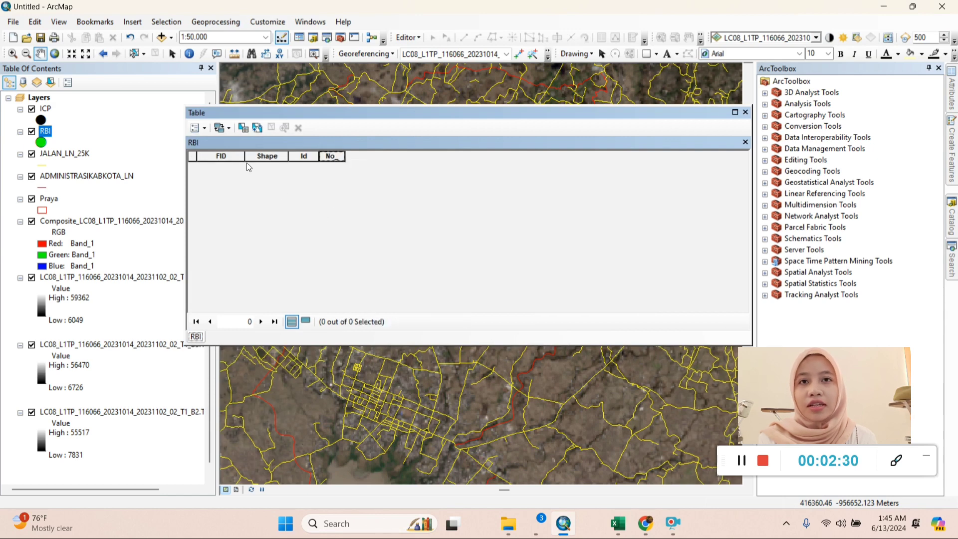
Add a field named X of type Double to the RBI attribute table
left_click(195, 128)
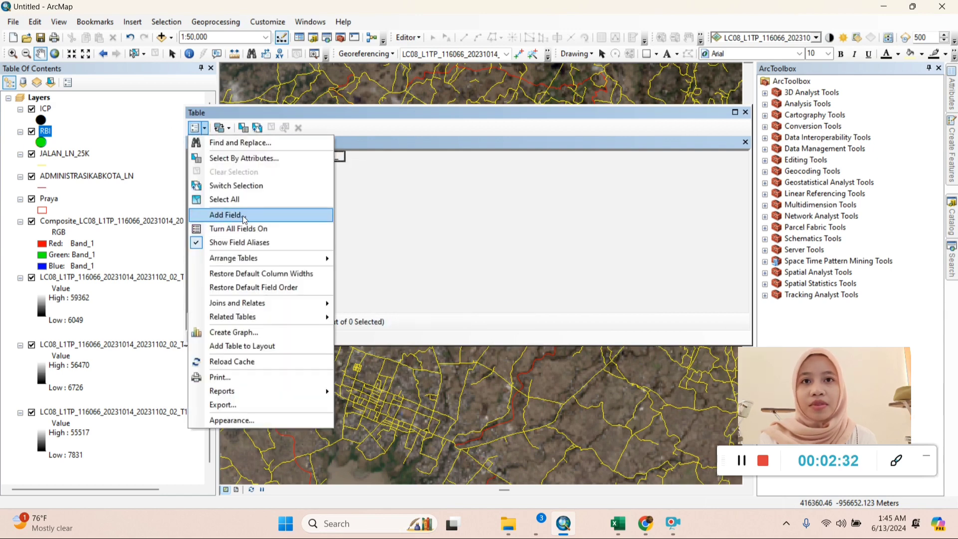
left_click(232, 215)
type("X")
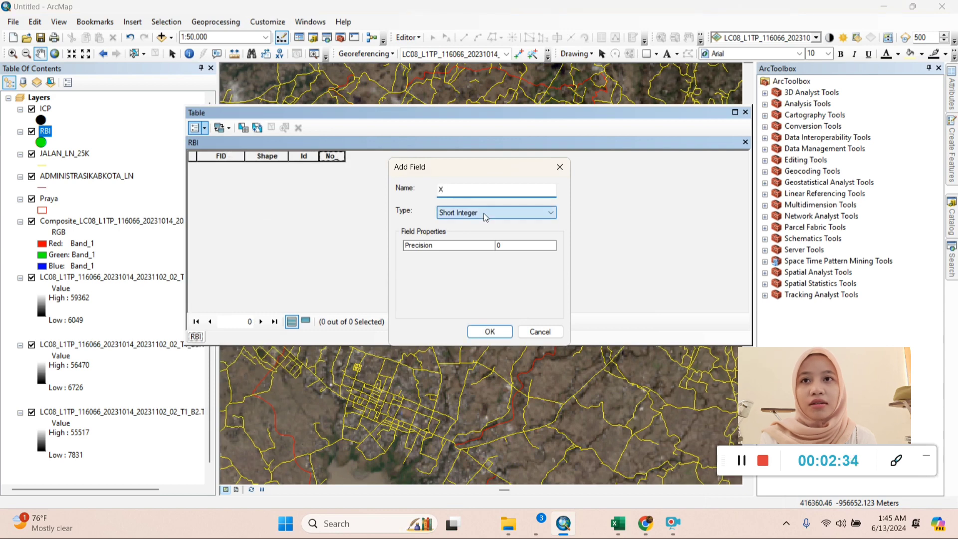
left_click(483, 214)
left_click(481, 250)
left_click(489, 331)
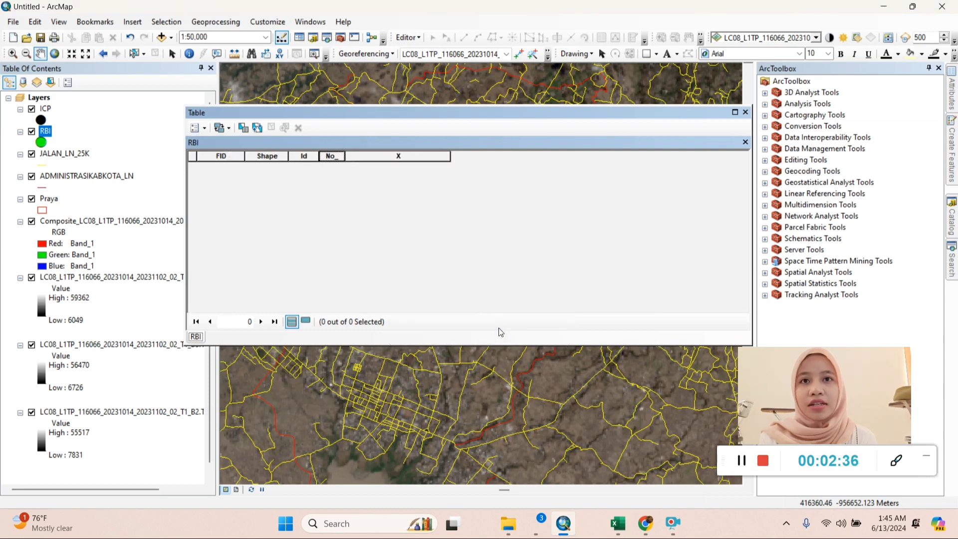
Add a field named Y of type Double to the RBI attribute table and close the table
left_click(200, 128)
left_click(231, 215)
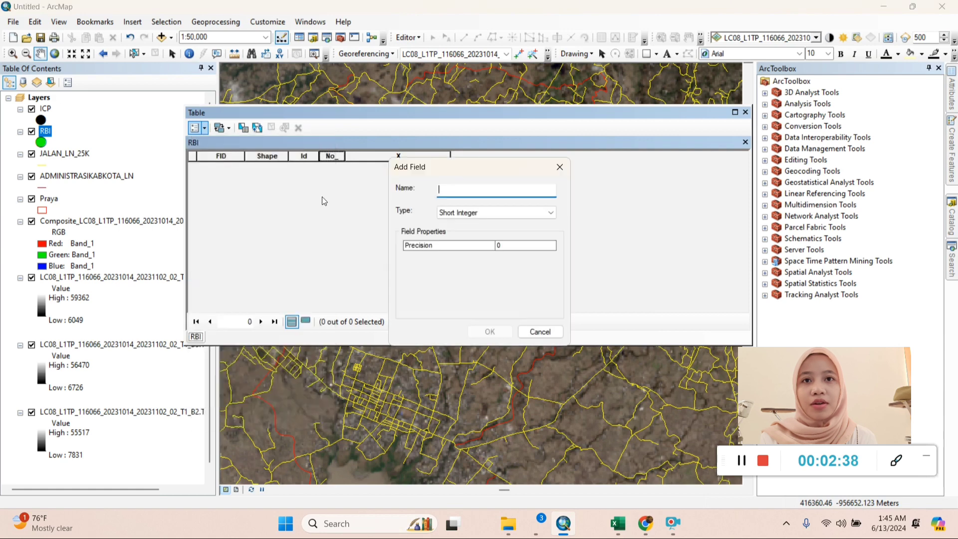
left_click(461, 213)
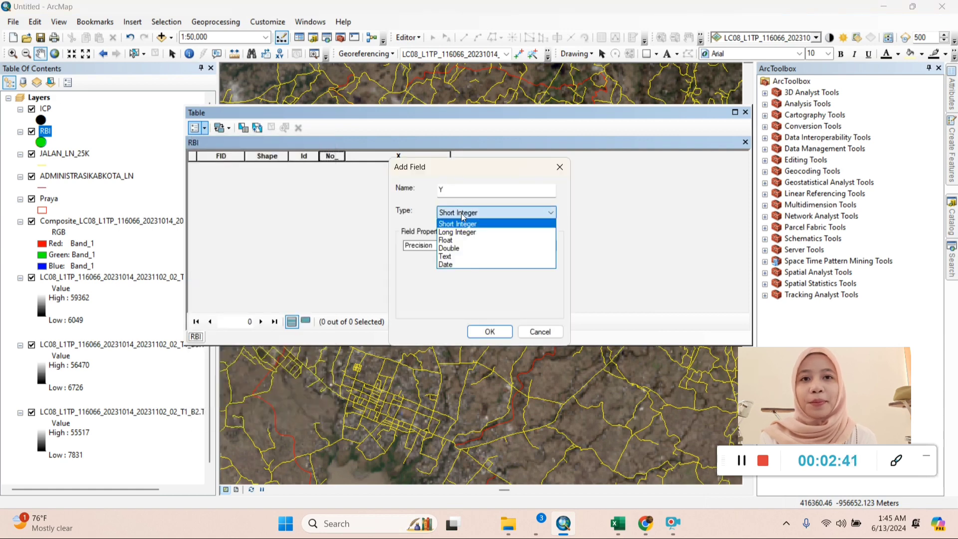
left_click(469, 249)
left_click(496, 332)
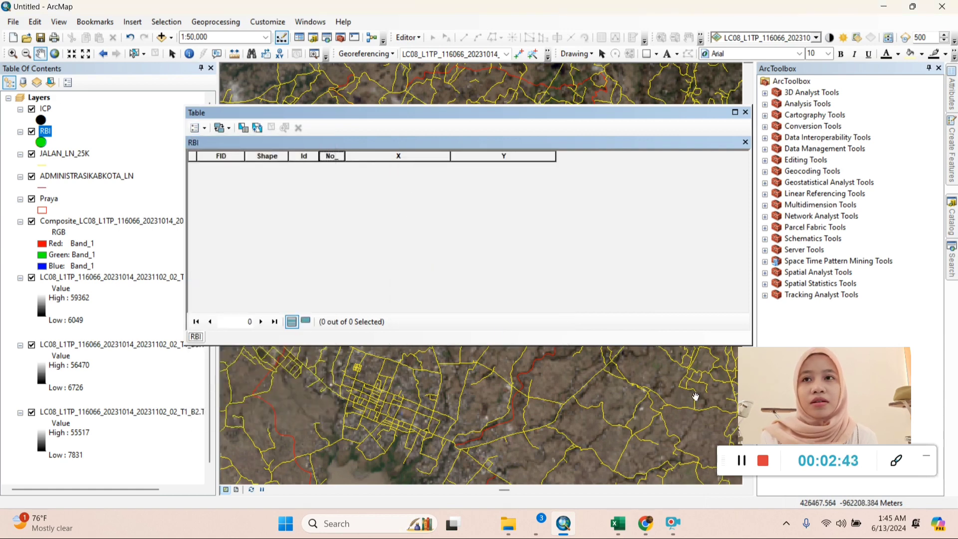
left_click(745, 113)
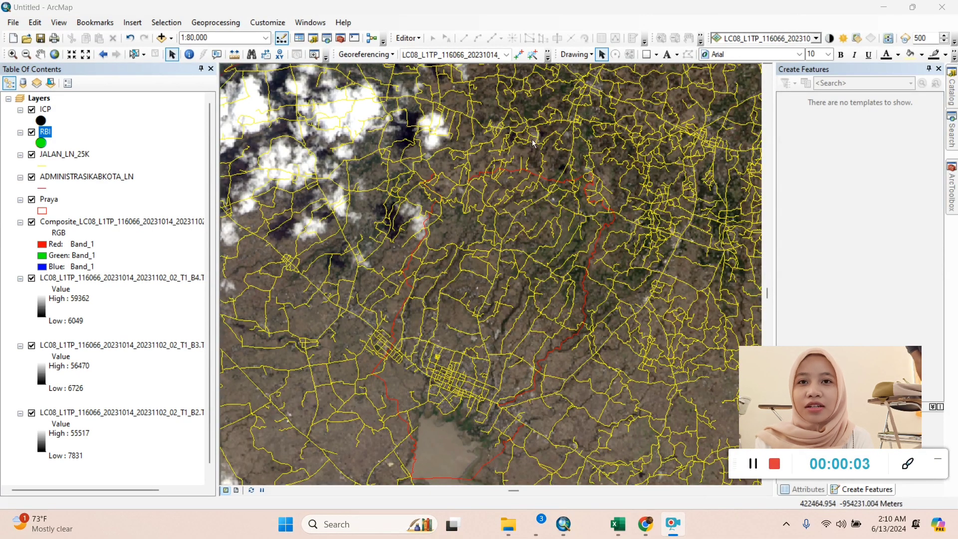
Start an edit session on the ICP layer's workspace, continuing past the spatial reference warnings
left_click(44, 110)
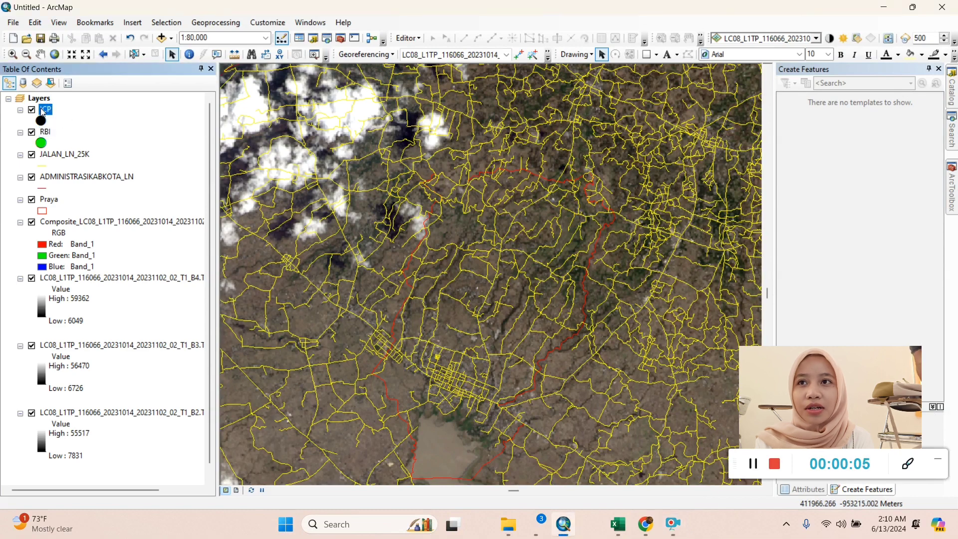
scroll(474, 258, "up", 1)
scroll(474, 258, "up", 3)
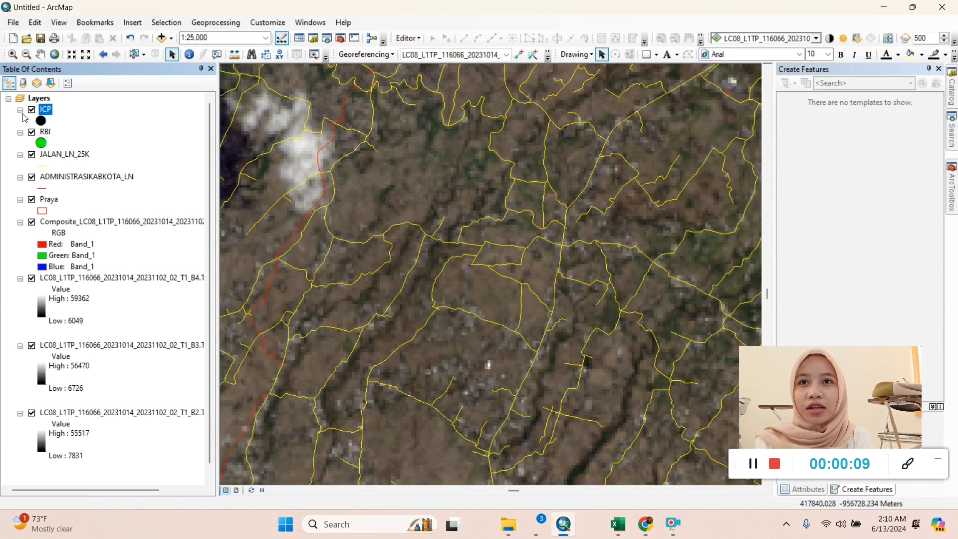
right_click(45, 111)
left_click(405, 38)
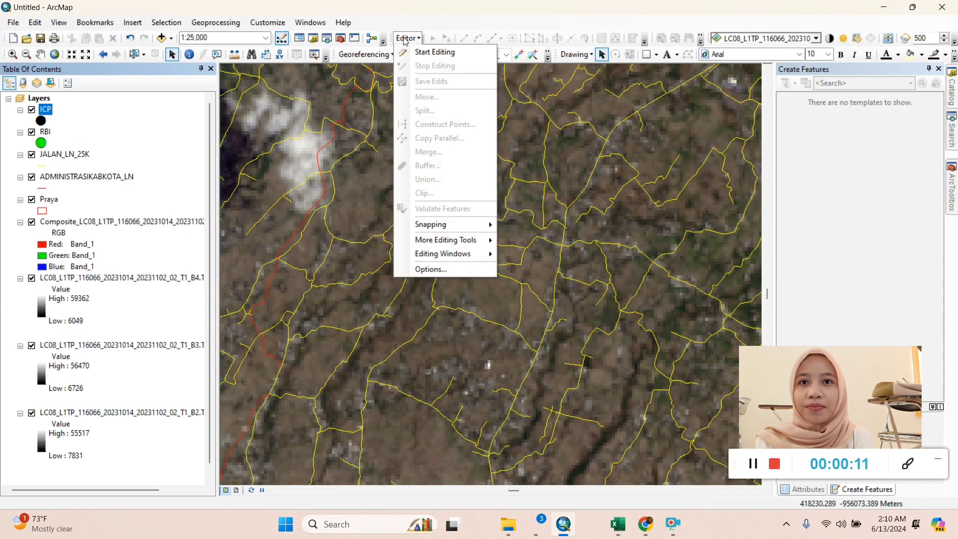
left_click(431, 52)
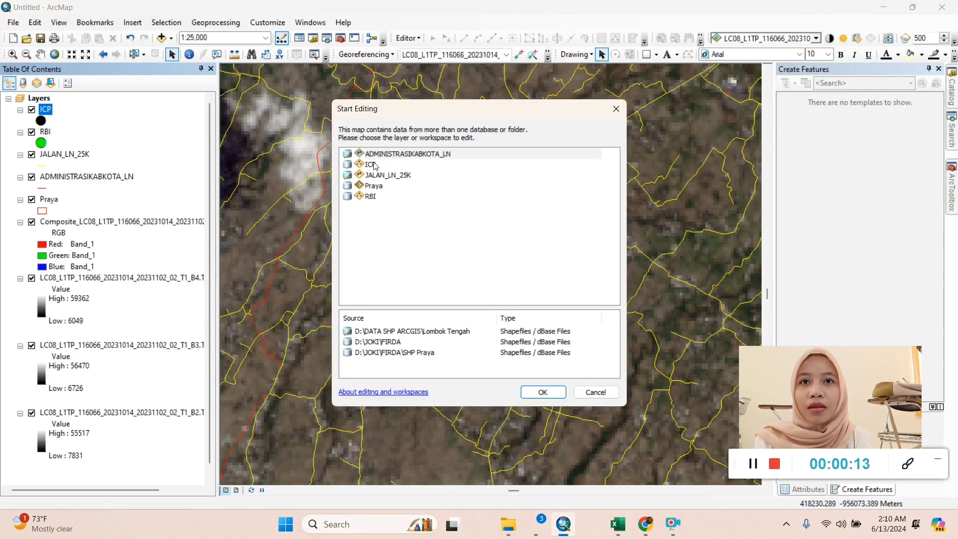
left_click(375, 166)
left_click(540, 392)
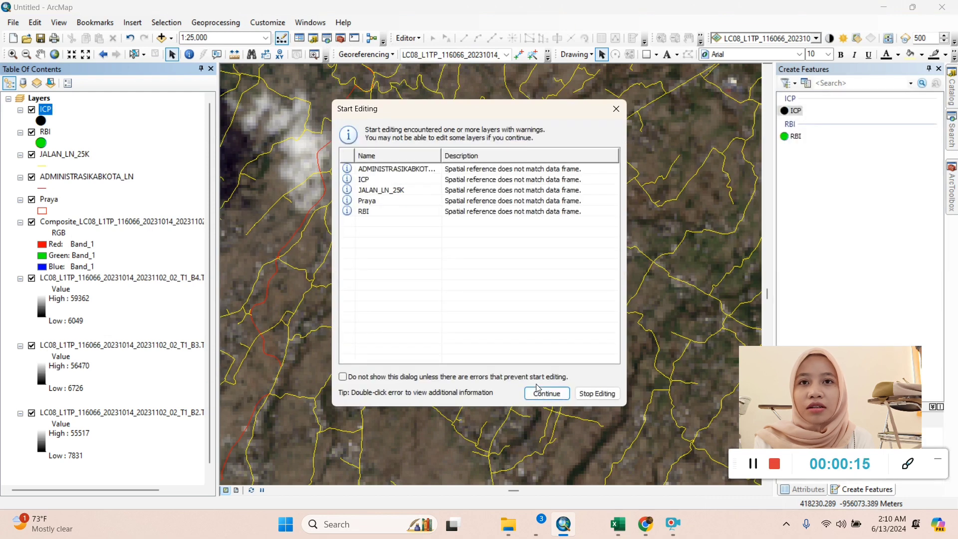
left_click(544, 392)
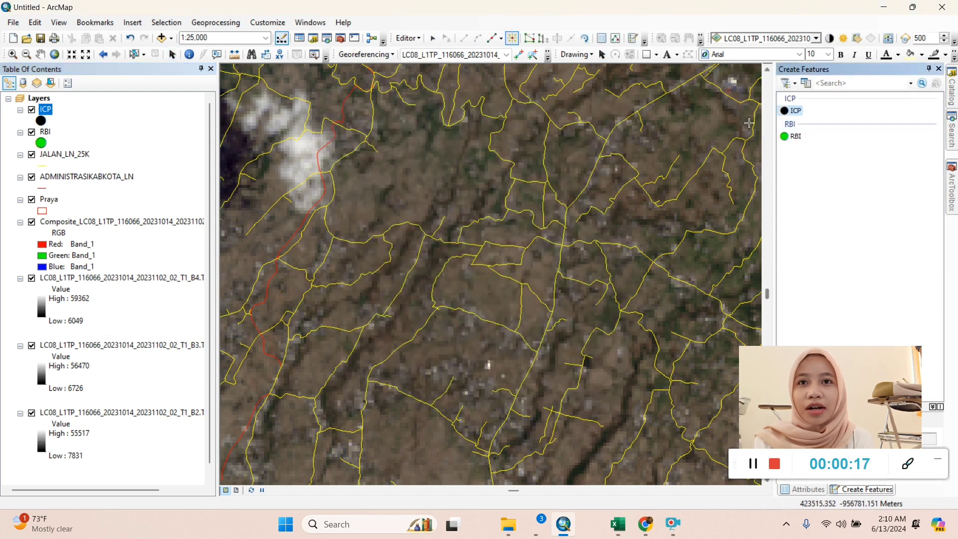
Place a row of four ICP points from west to east across the northern part of the area inside the red boundary
left_click(41, 53)
left_click_drag(503, 186, 404, 187)
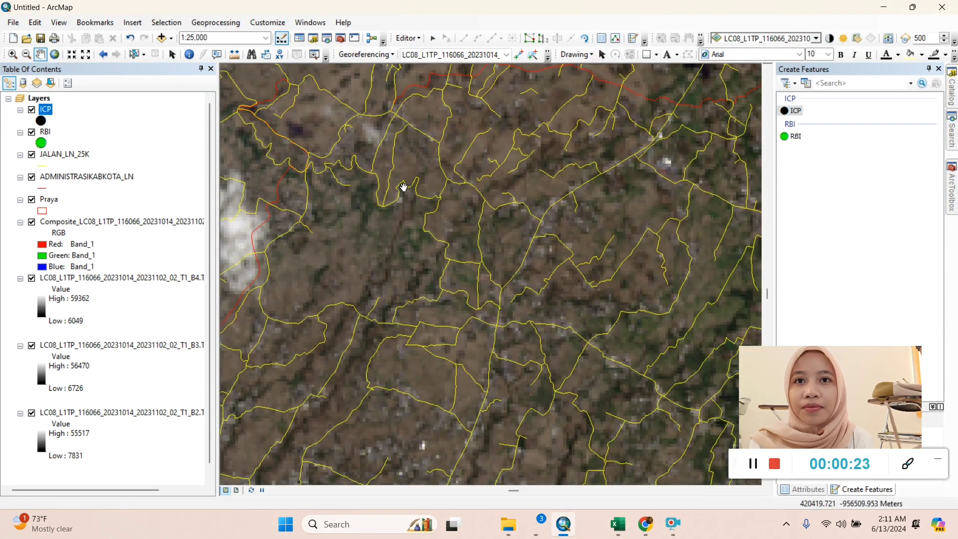
scroll(399, 185, "up", 4)
scroll(396, 190, "down", 1)
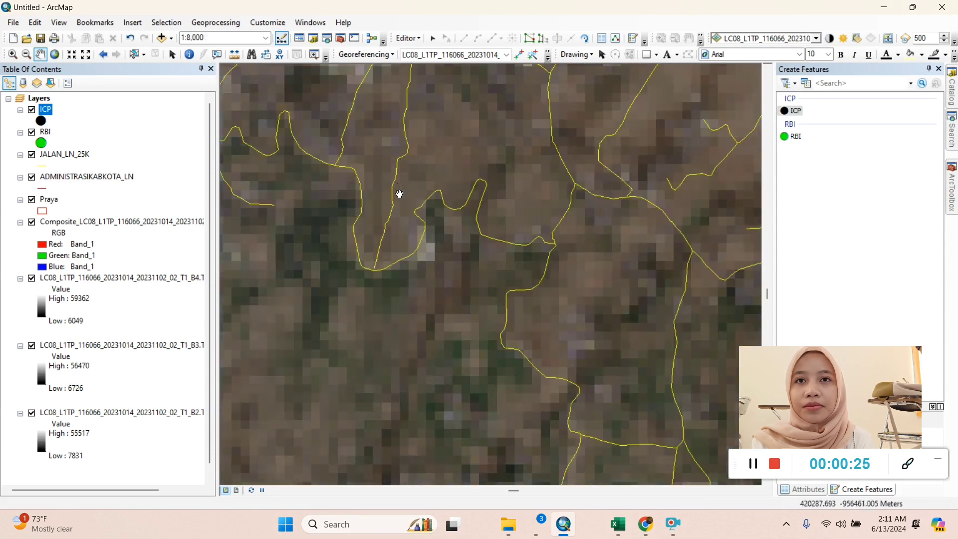
scroll(399, 195, "down", 3)
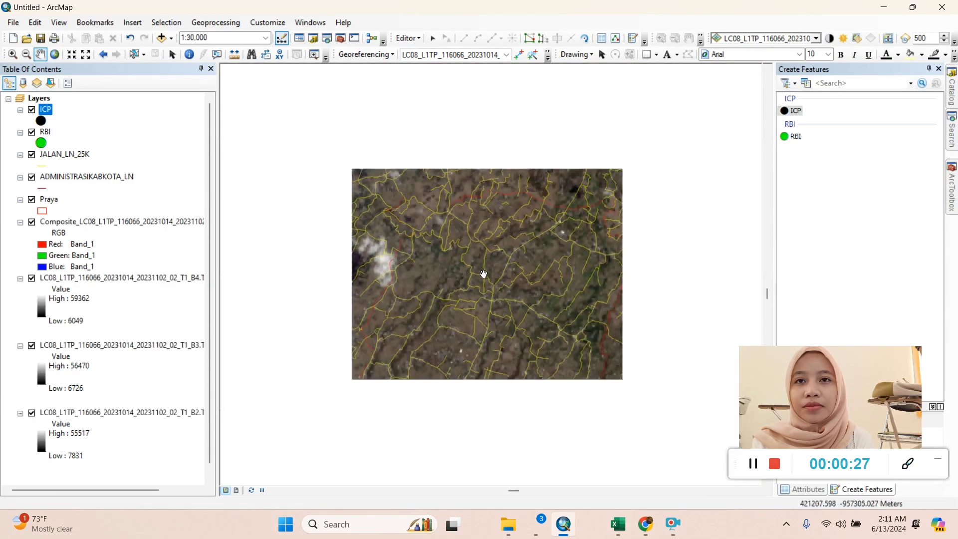
scroll(488, 270, "down", 2)
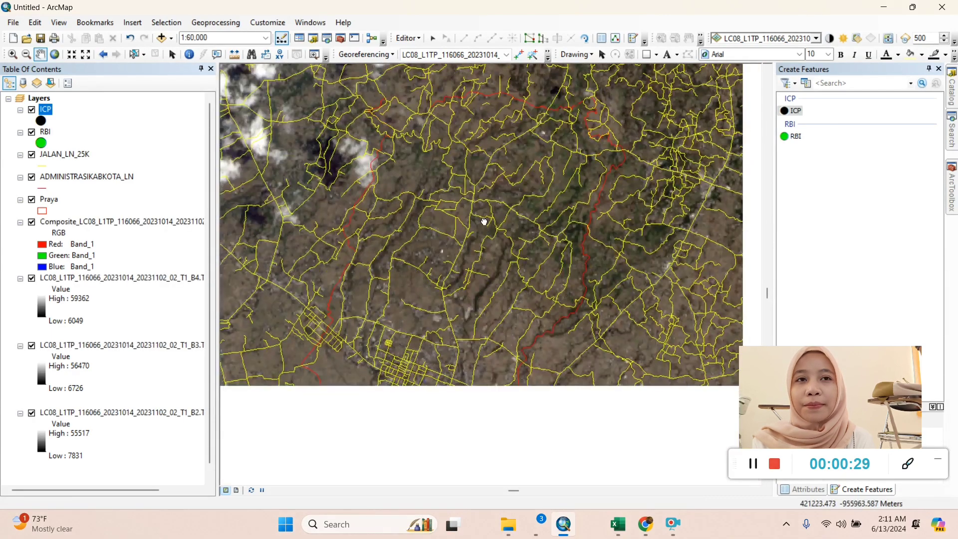
scroll(471, 203, "up", 1)
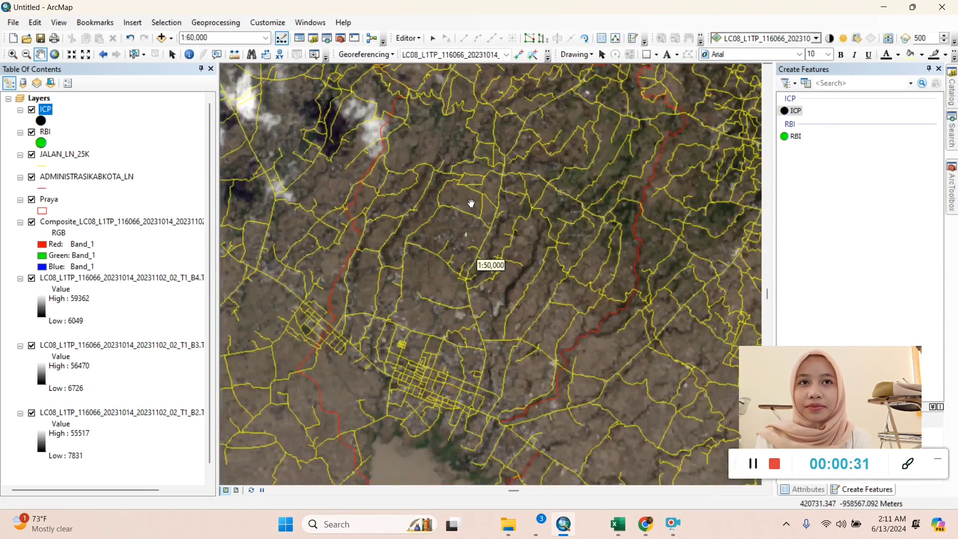
scroll(471, 203, "up", 2)
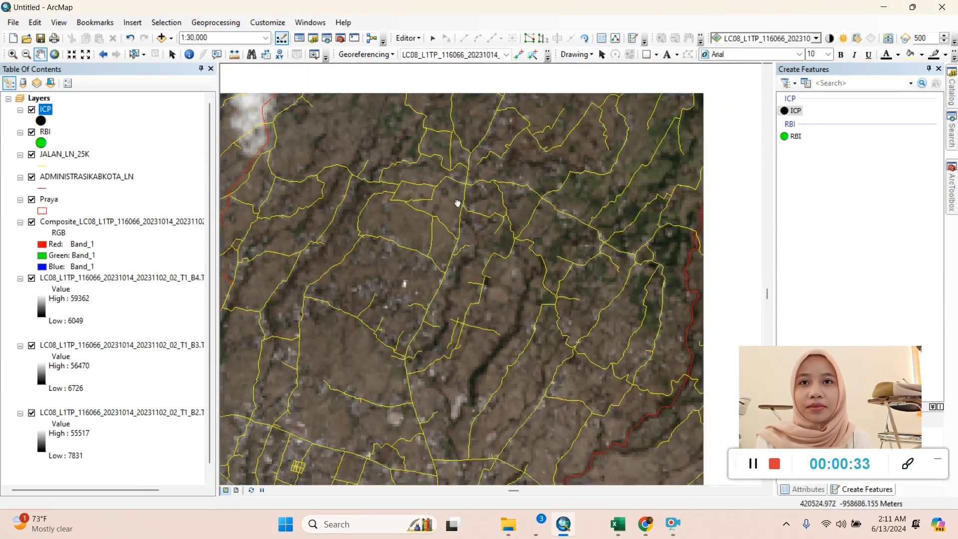
scroll(488, 285, "down", 1)
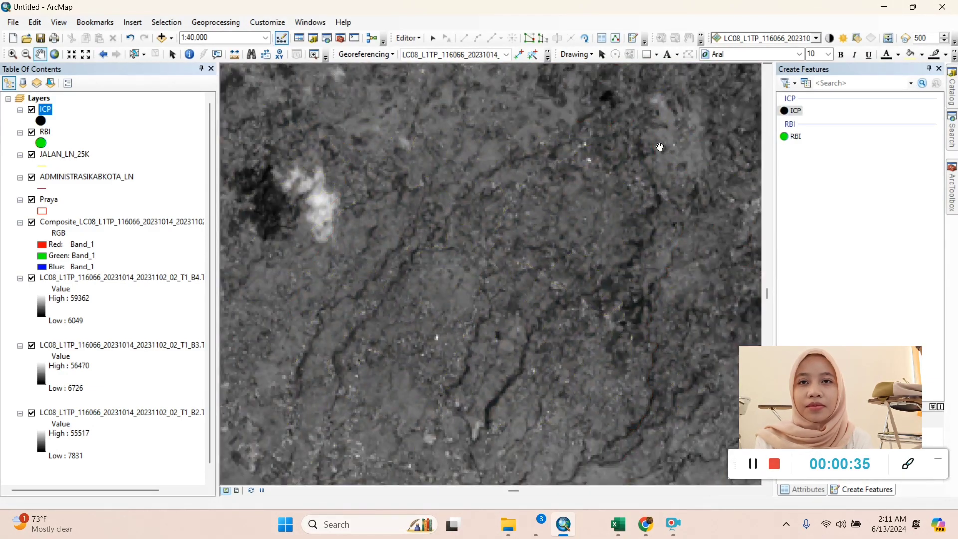
left_click(792, 110)
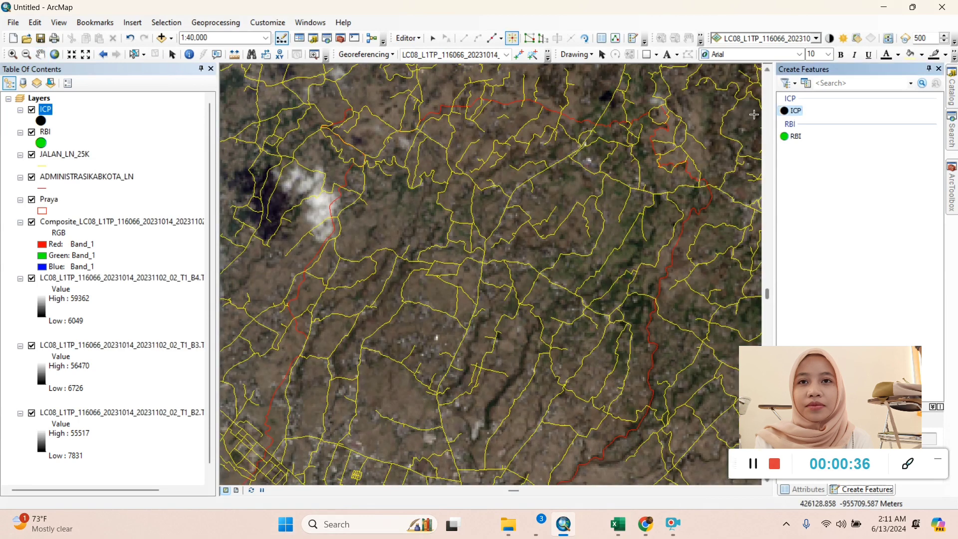
left_click(442, 177)
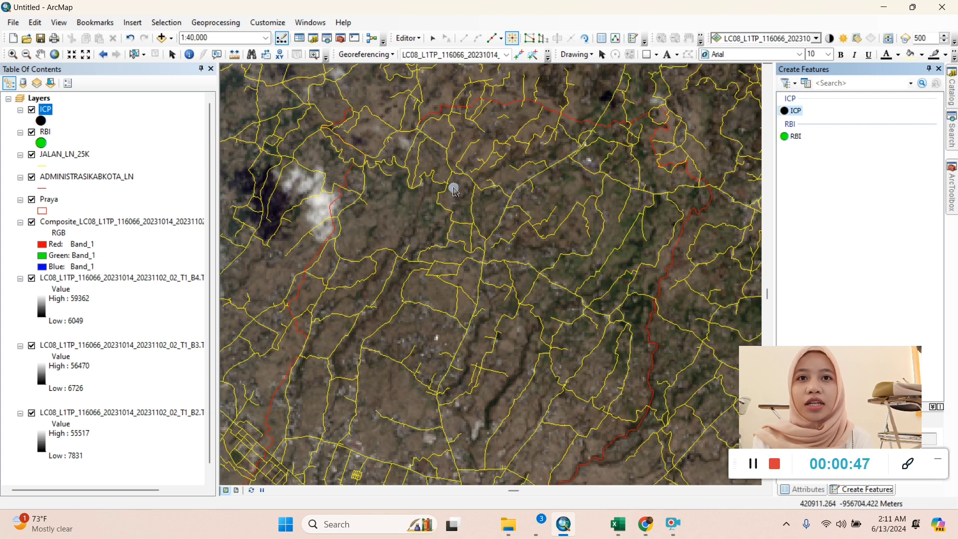
left_click(453, 188)
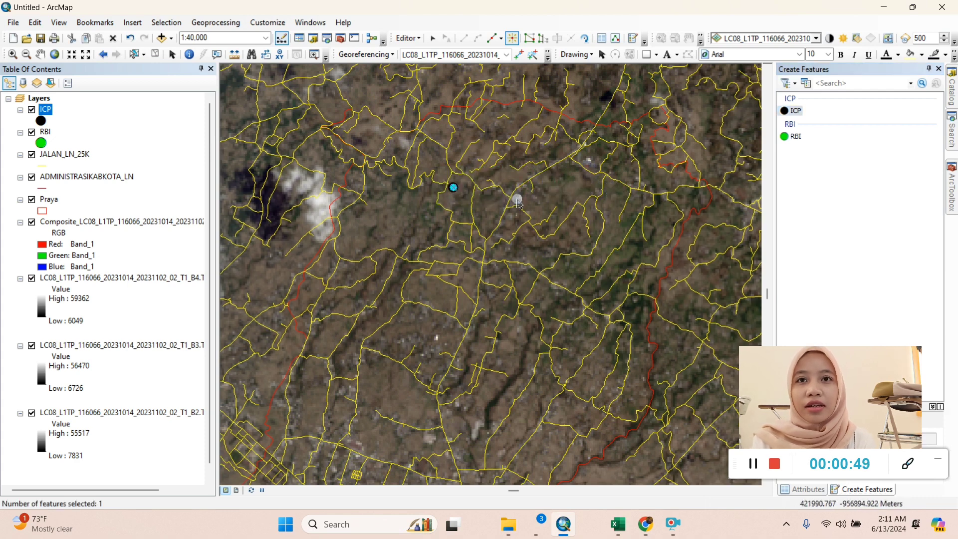
left_click(517, 199)
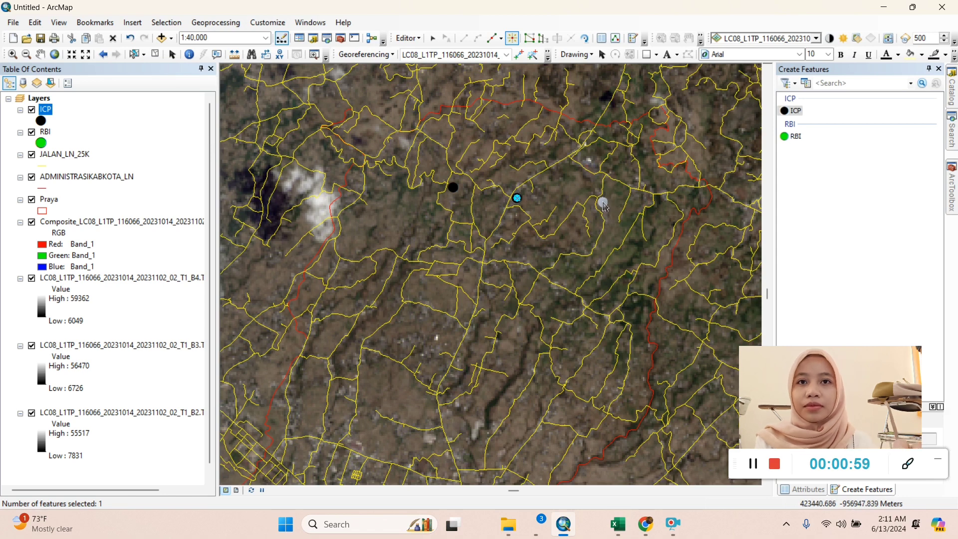
left_click(603, 202)
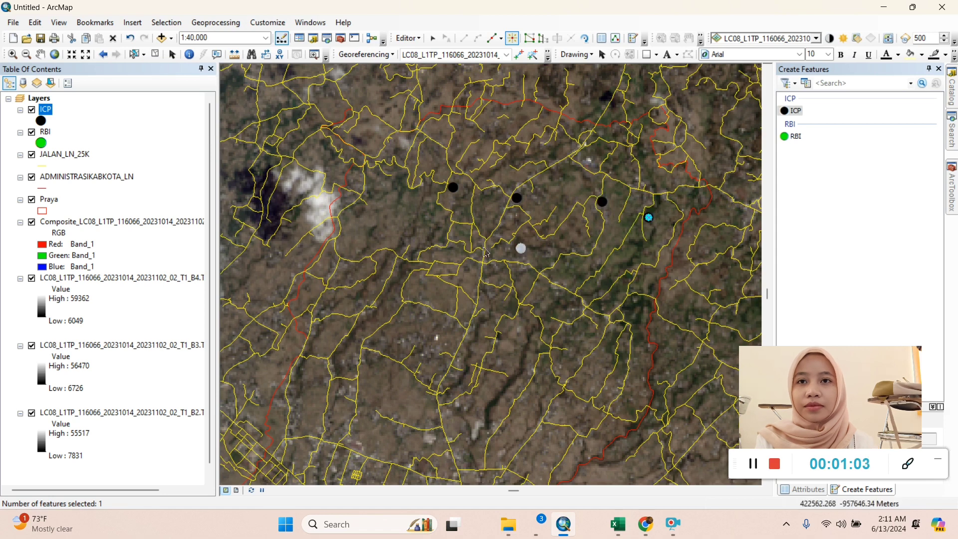
Place a second row of four ICP points from west to east across the middle of the area, south of the first row
left_click(381, 258)
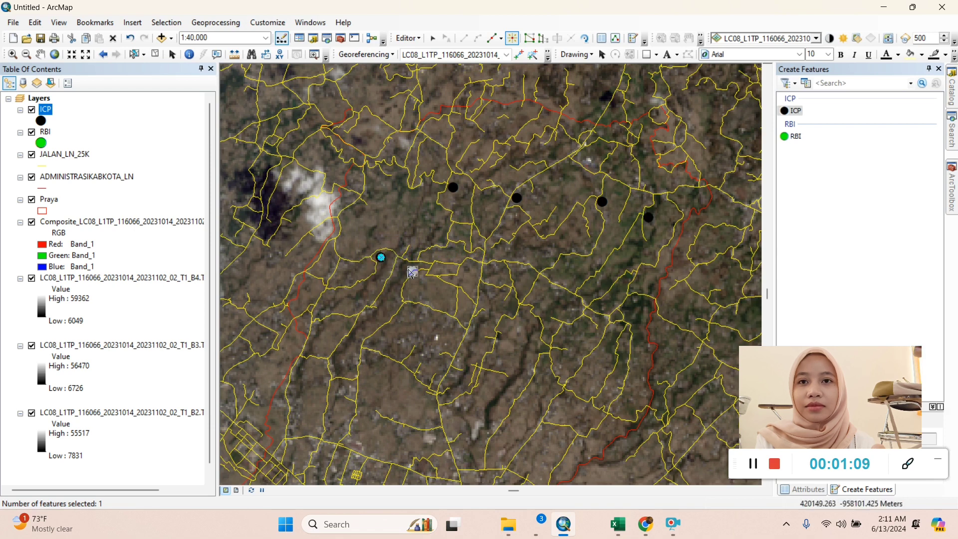
left_click(435, 283)
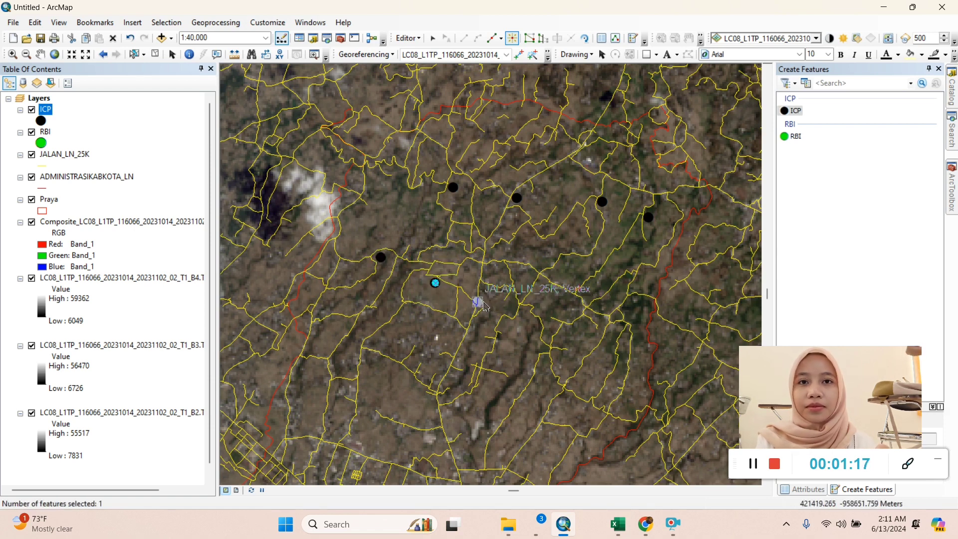
left_click(484, 302)
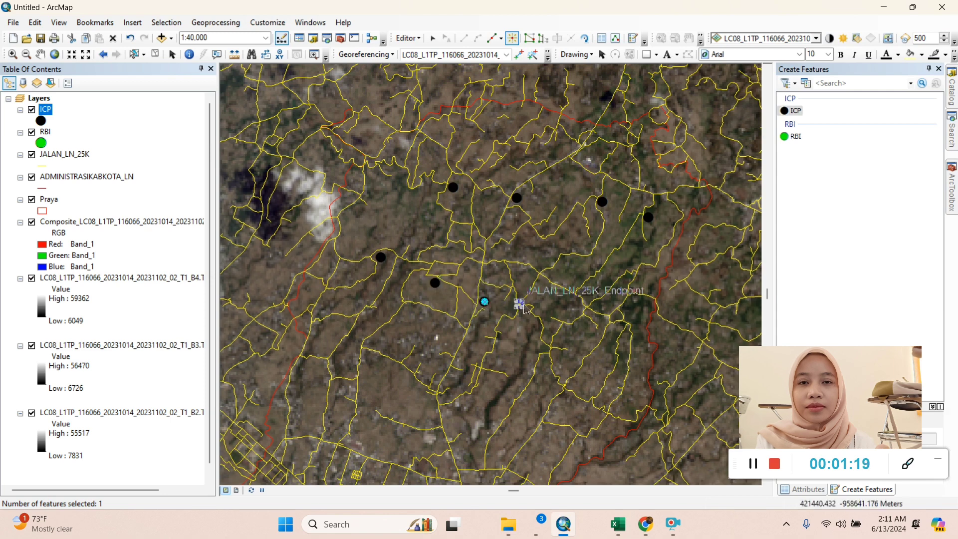
left_click(567, 330)
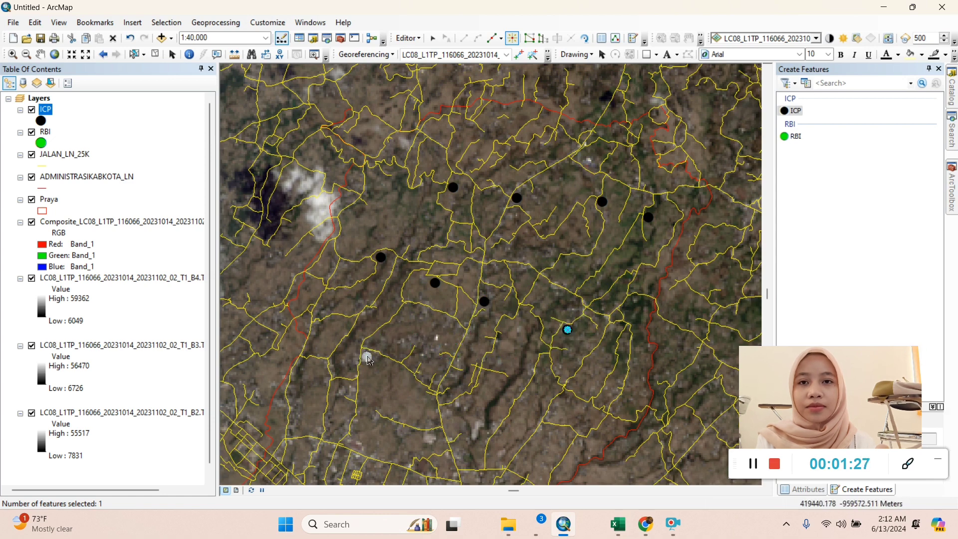
Place four more ICP points across the southern part of the area, the last one at the southernmost road junction
left_click(367, 357)
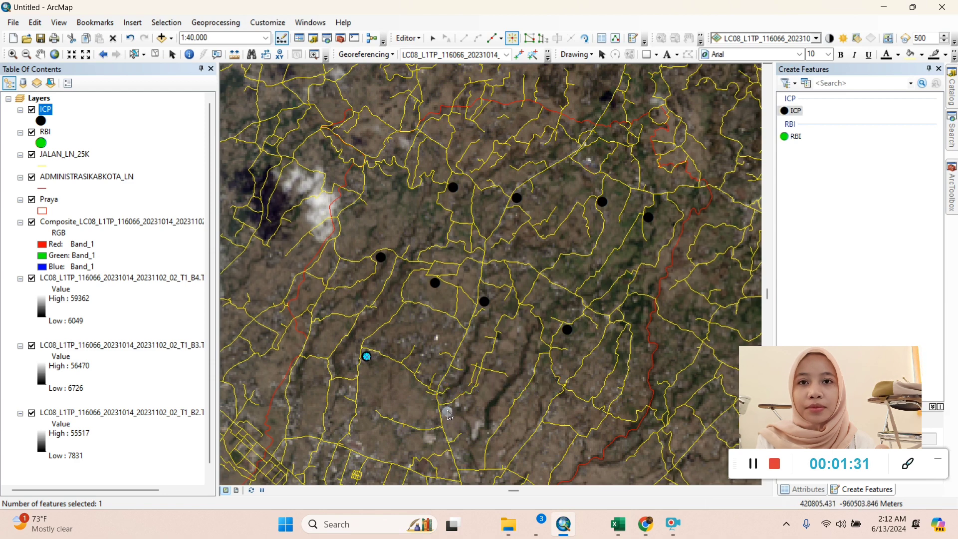
left_click(449, 414)
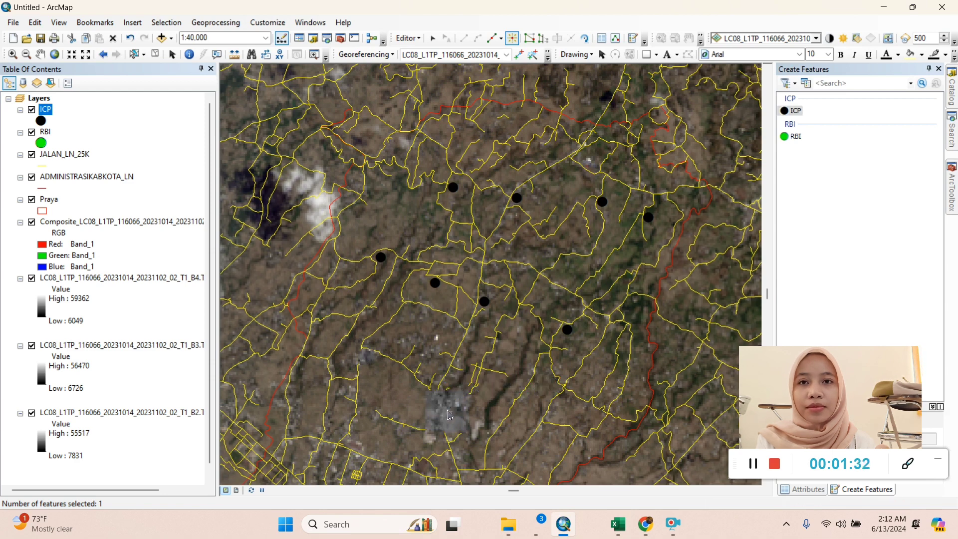
left_click(546, 432)
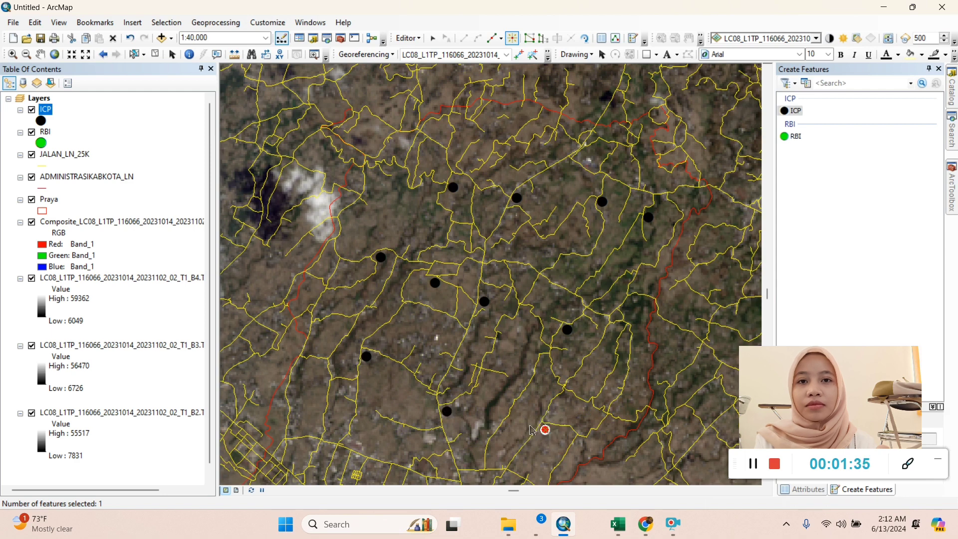
left_click(468, 480)
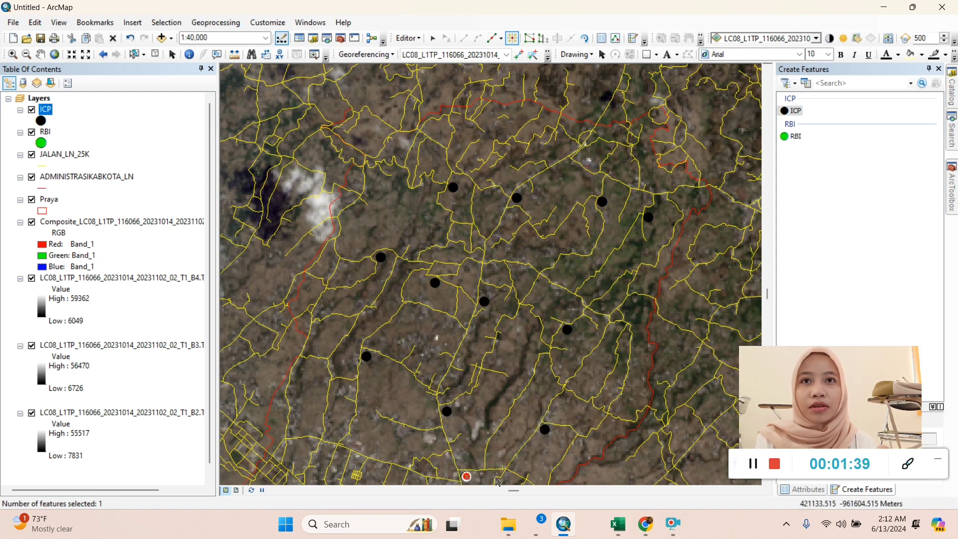
left_click(748, 467)
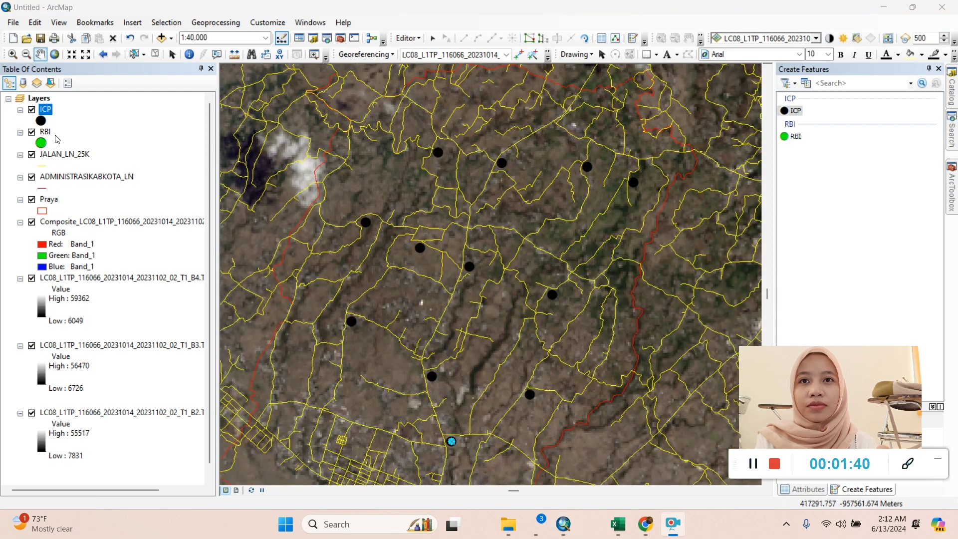
Place an RBI point on the road junction just northwest of the northernmost ICP point
left_click(45, 132)
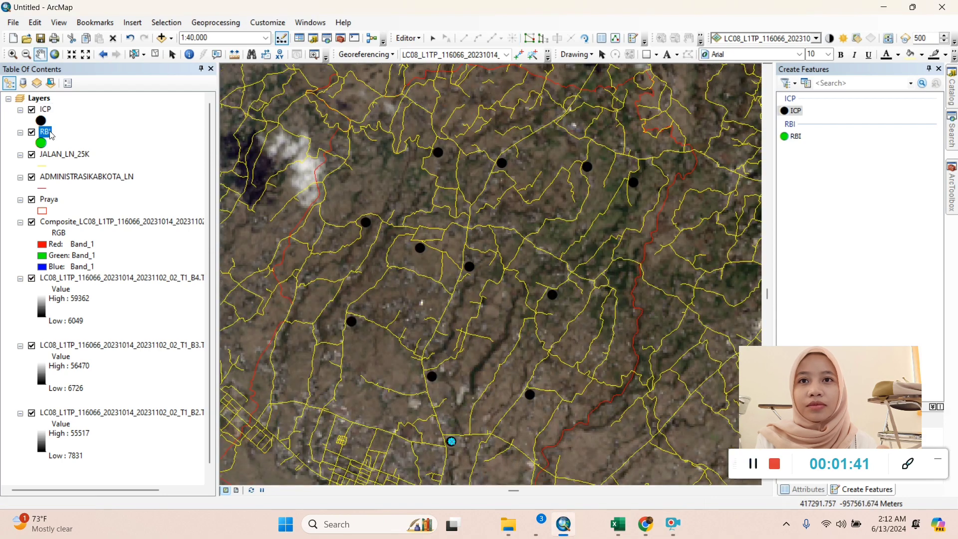
left_click(795, 139)
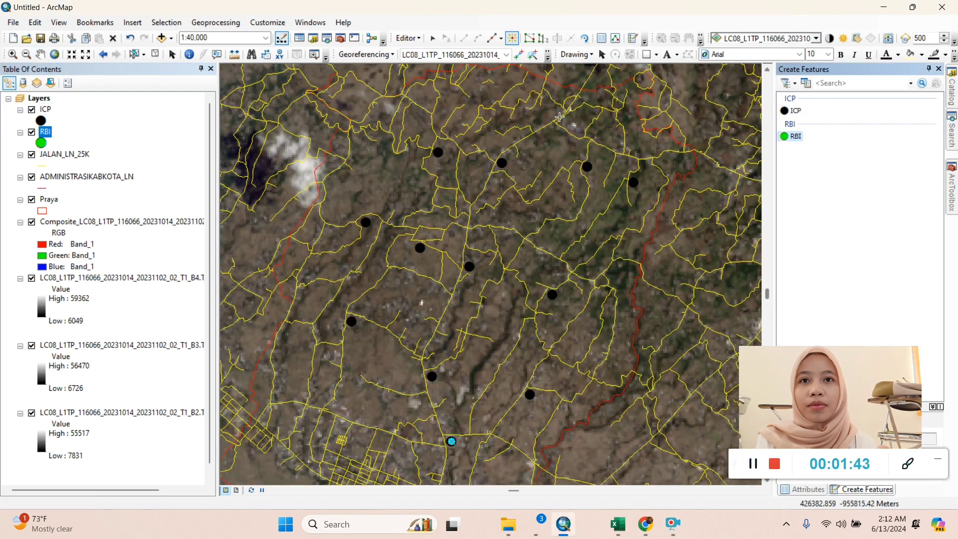
scroll(439, 159, "up", 5)
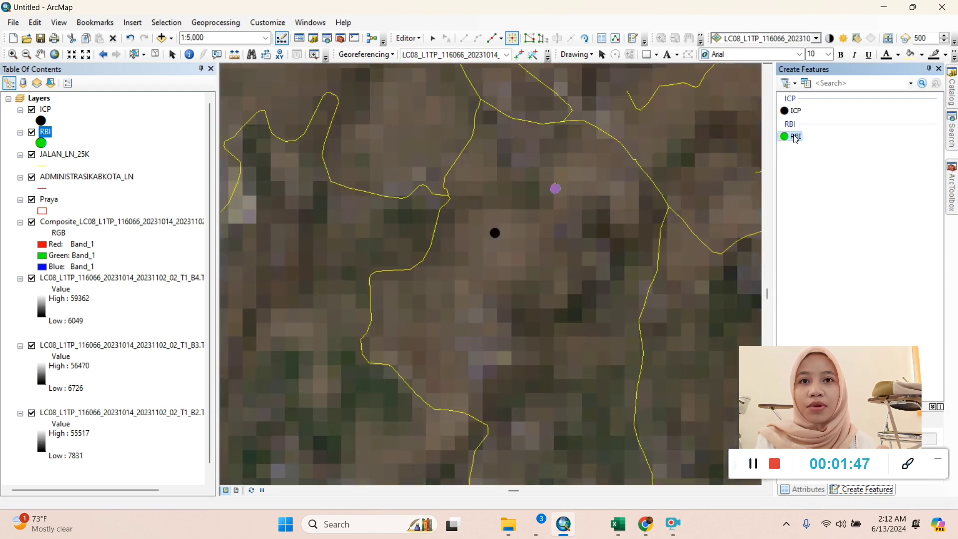
scroll(478, 214, "up", 3)
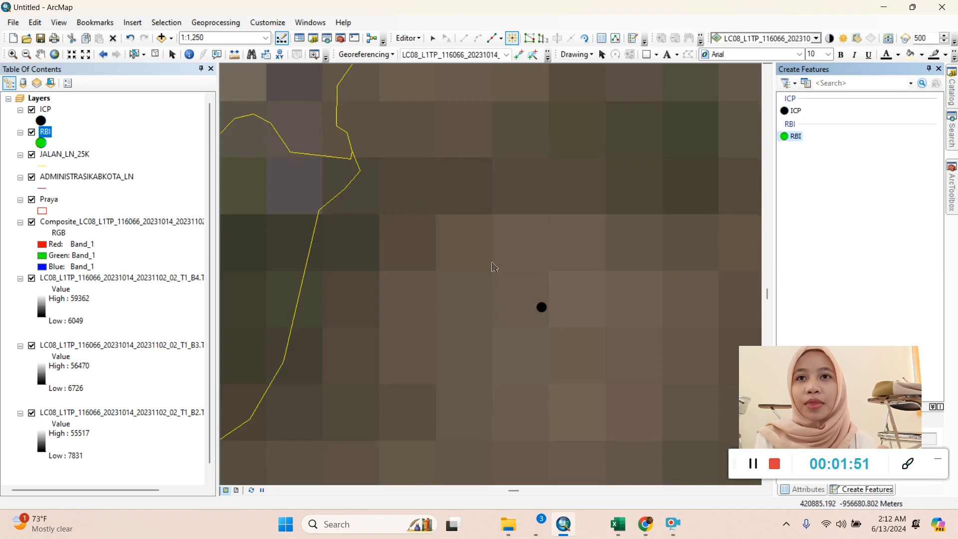
left_click(355, 154)
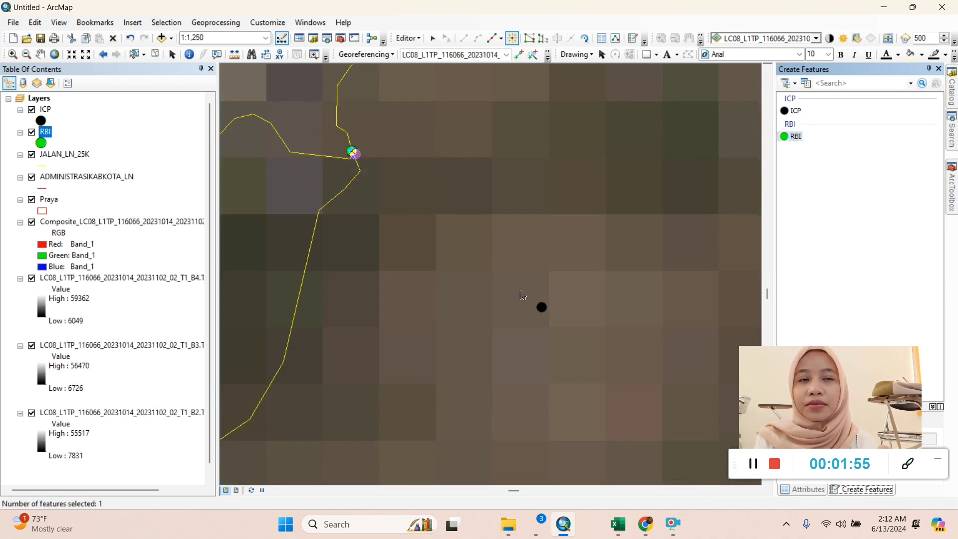
scroll(595, 344, "down", 5)
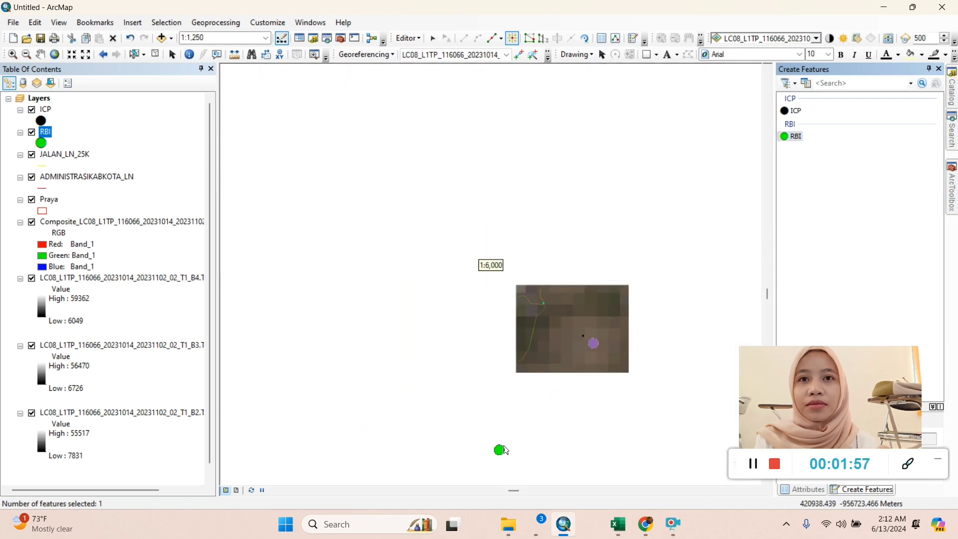
scroll(580, 430, "down", 2)
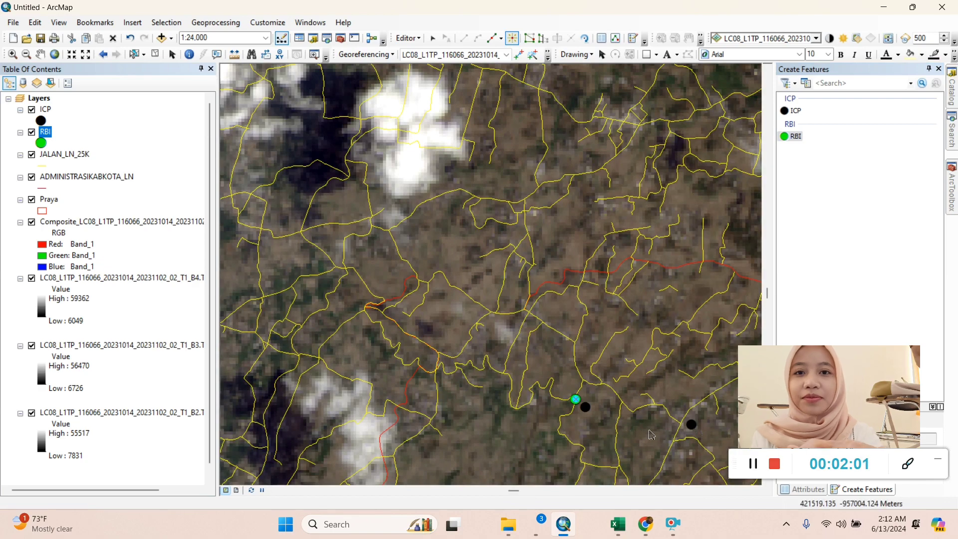
Place an RBI point on the road junction just west of the second ICP point in the northern row
left_click(40, 56)
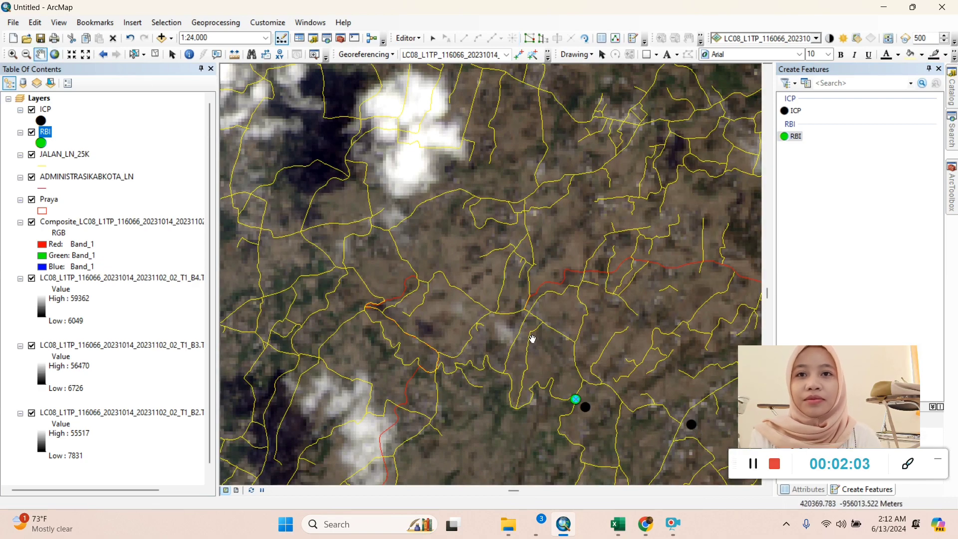
left_click_drag(580, 377, 378, 259)
left_click_drag(493, 286, 421, 271)
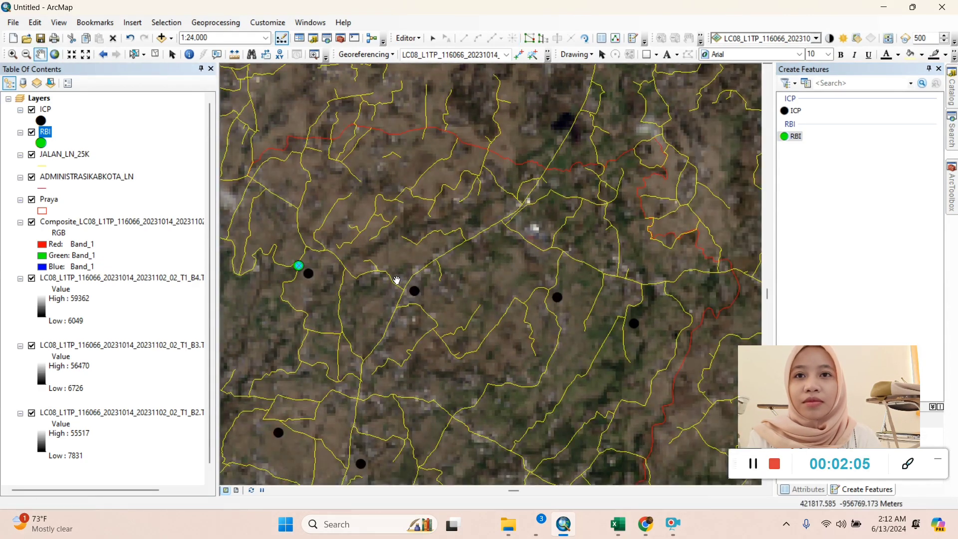
scroll(454, 316, "down", 8)
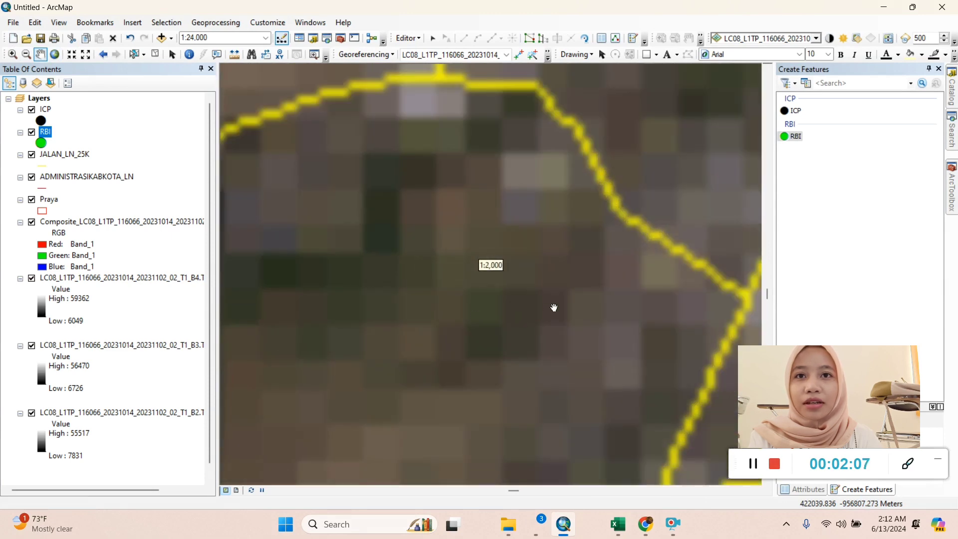
left_click_drag(590, 313, 313, 271)
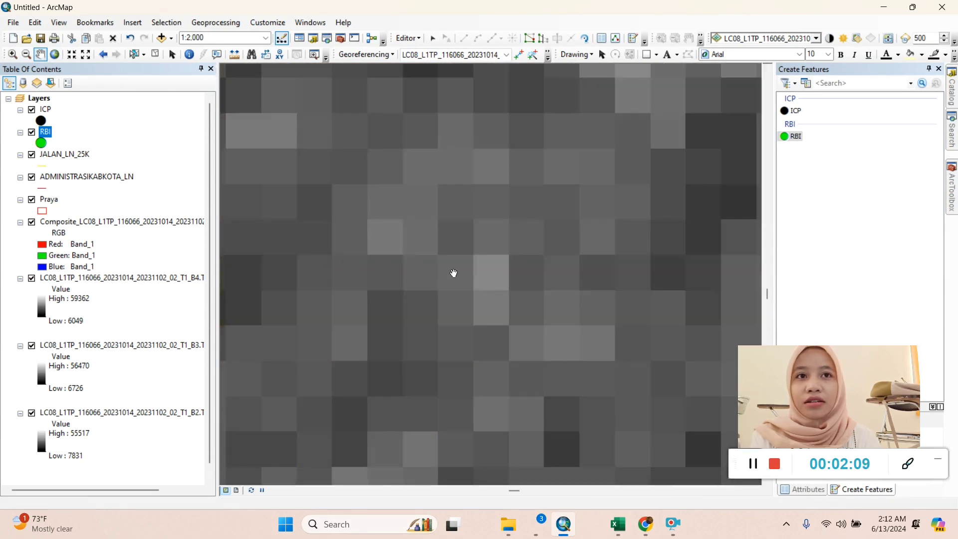
left_click(793, 136)
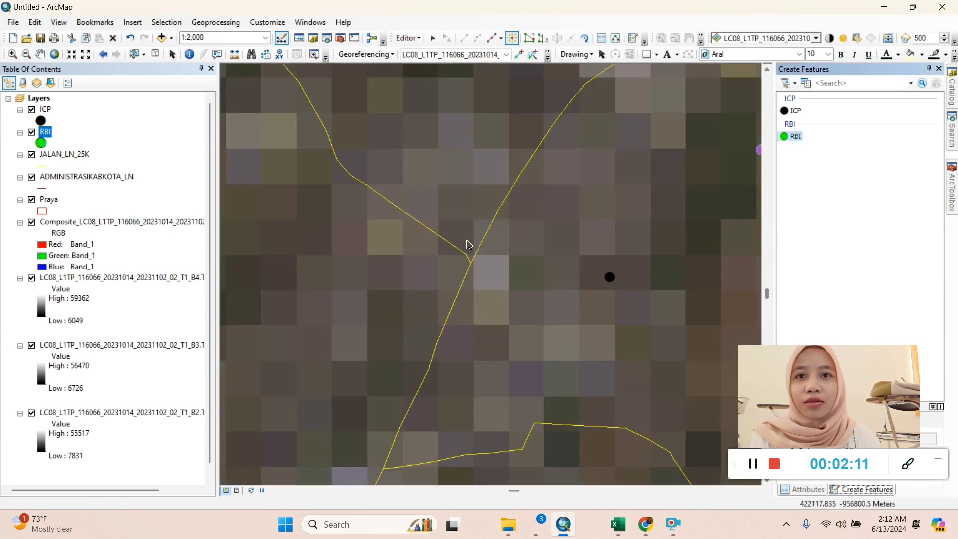
left_click(472, 264)
scroll(506, 354, "up", 5)
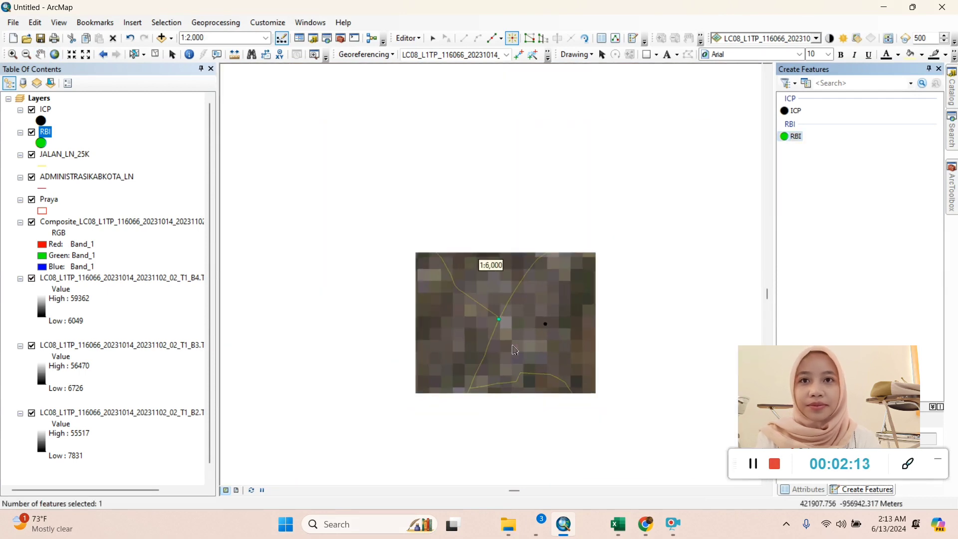
scroll(516, 351, "up", 3)
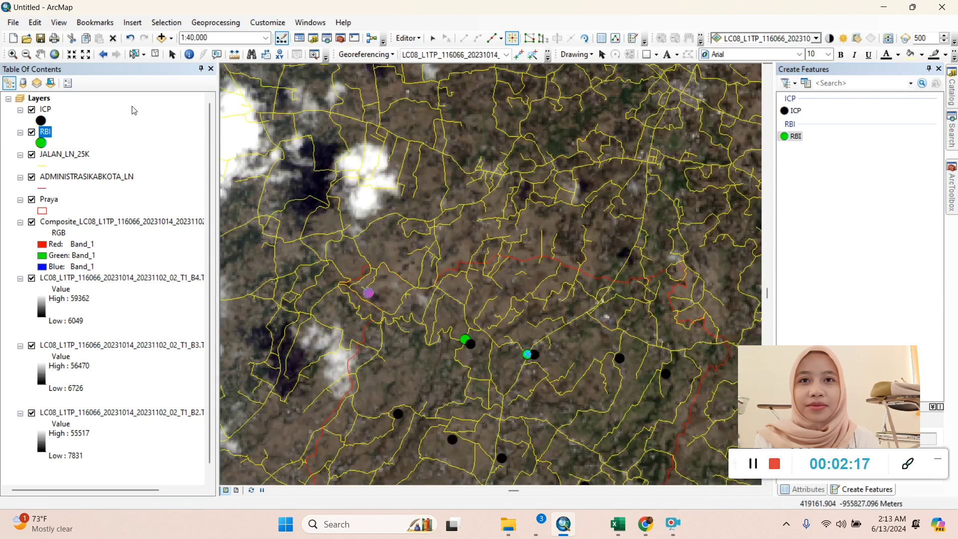
Place an RBI point on the road junction just northwest of the third ICP point in the northern row
left_click(41, 55)
left_click_drag(621, 347, 464, 277)
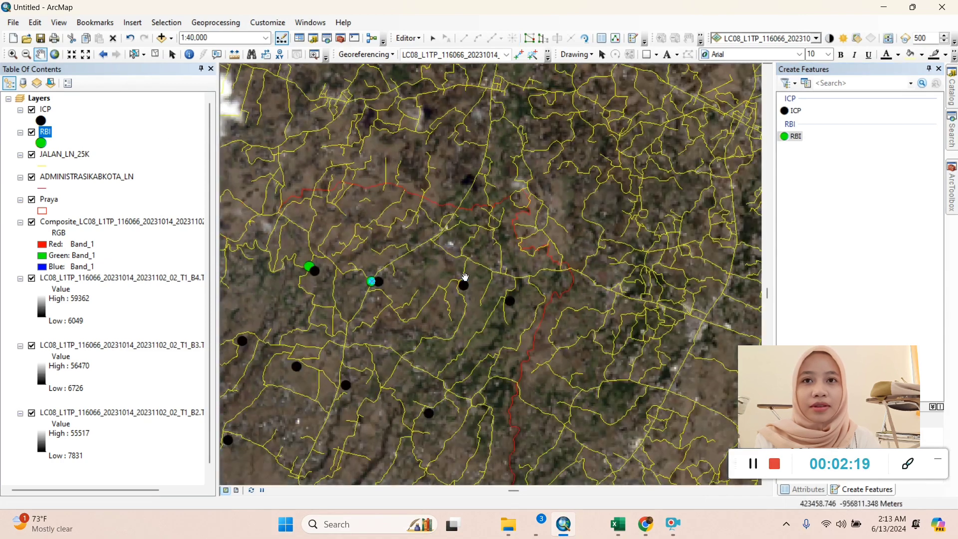
scroll(465, 277, "down", 2)
scroll(464, 277, "down", 5)
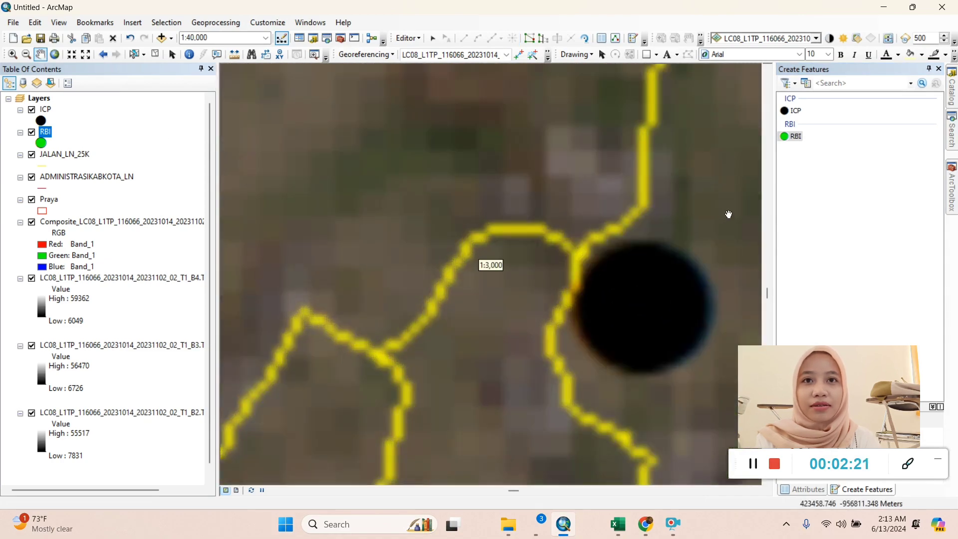
left_click(793, 140)
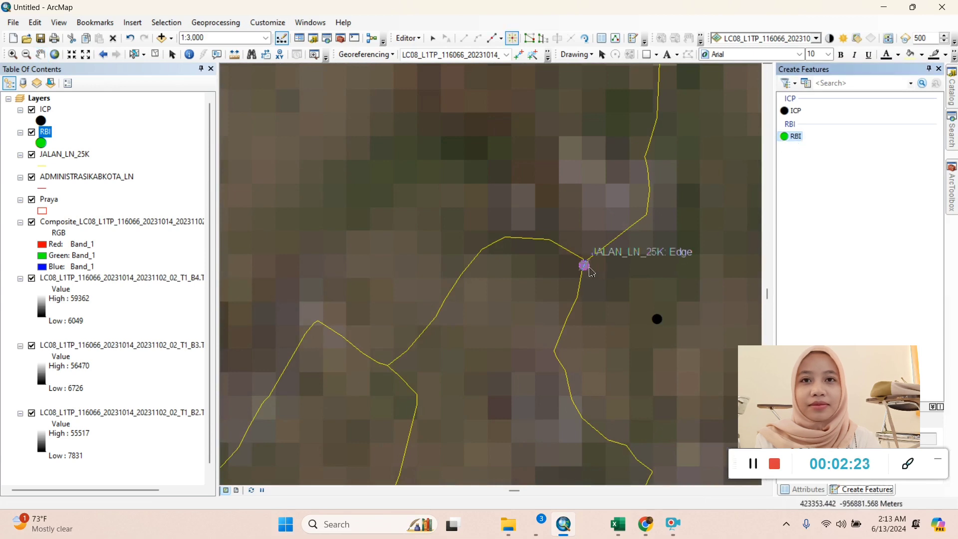
scroll(589, 271, "down", 1)
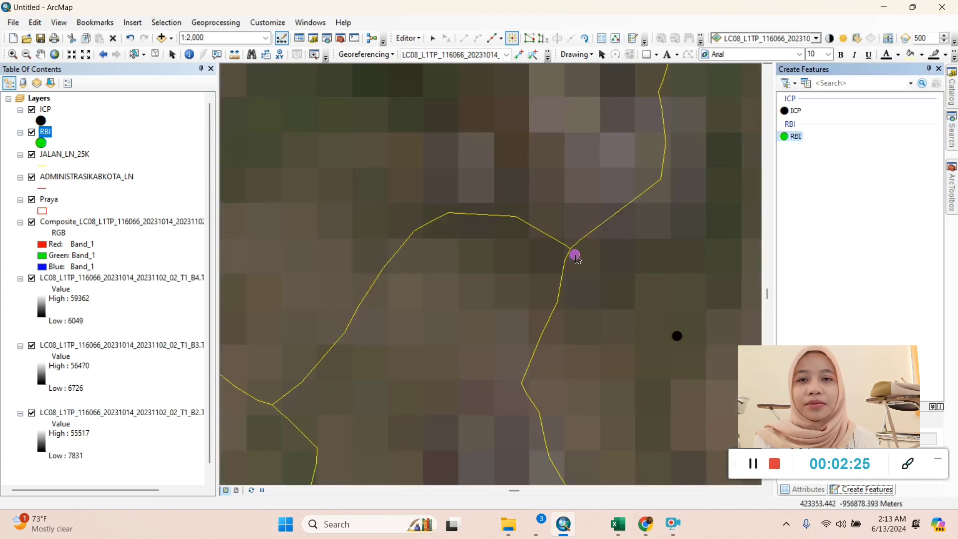
left_click(572, 251)
Place an RBI point on the road junction just northwest of the easternmost ICP point in the northern row
scroll(564, 349, "up", 4)
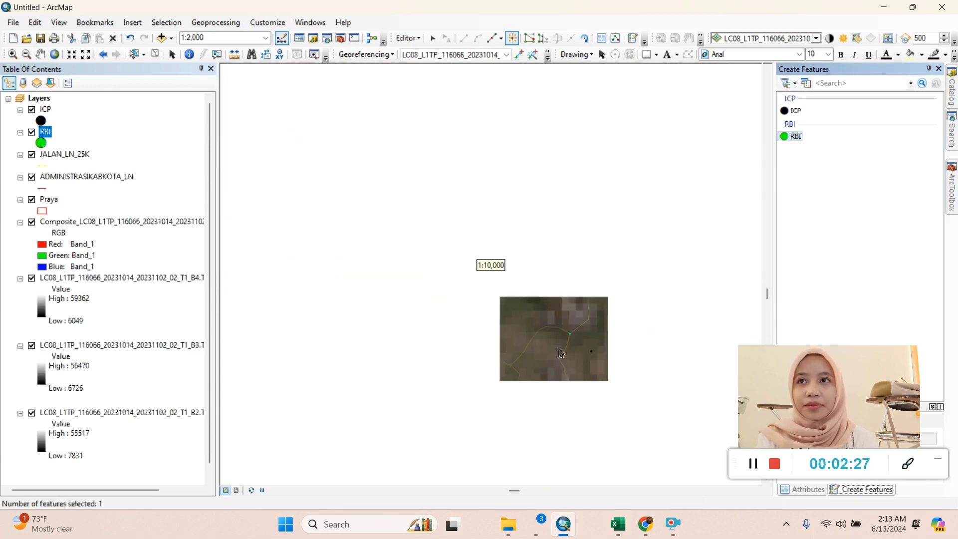
scroll(536, 325, "up", 2)
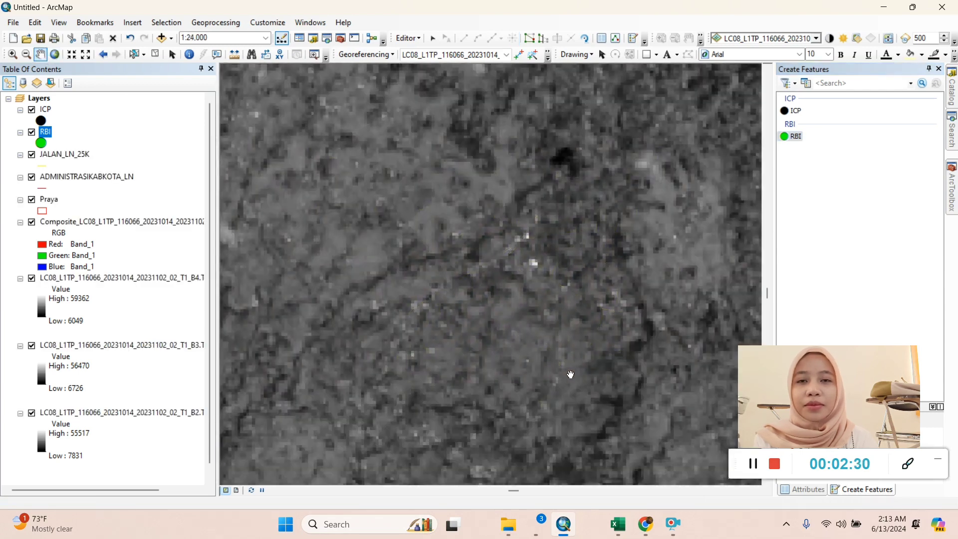
left_click_drag(569, 398, 433, 298)
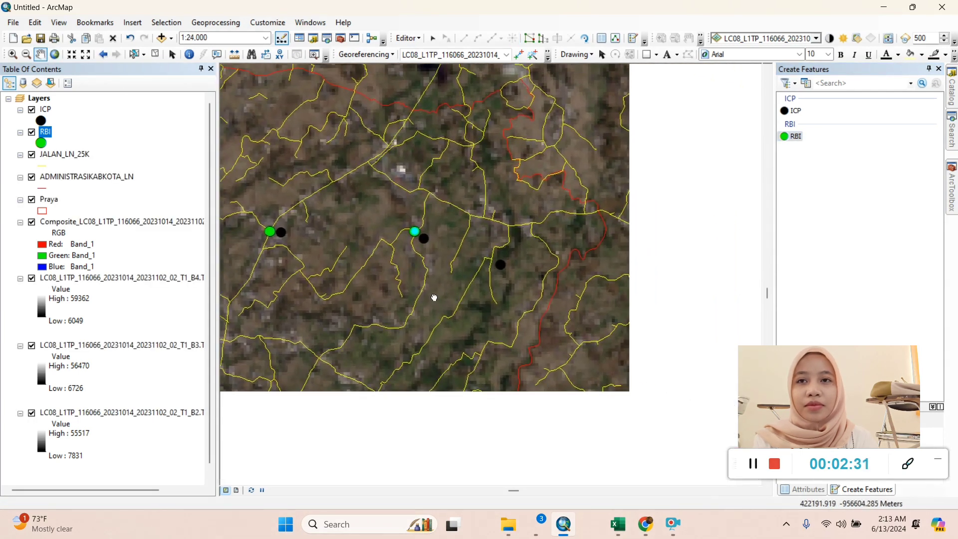
scroll(497, 262, "down", 6)
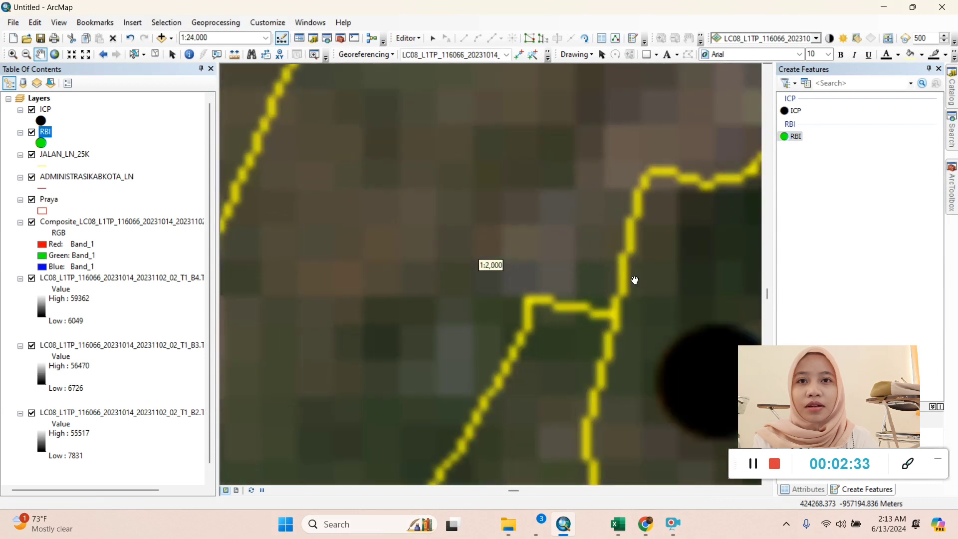
left_click_drag(640, 309, 478, 255)
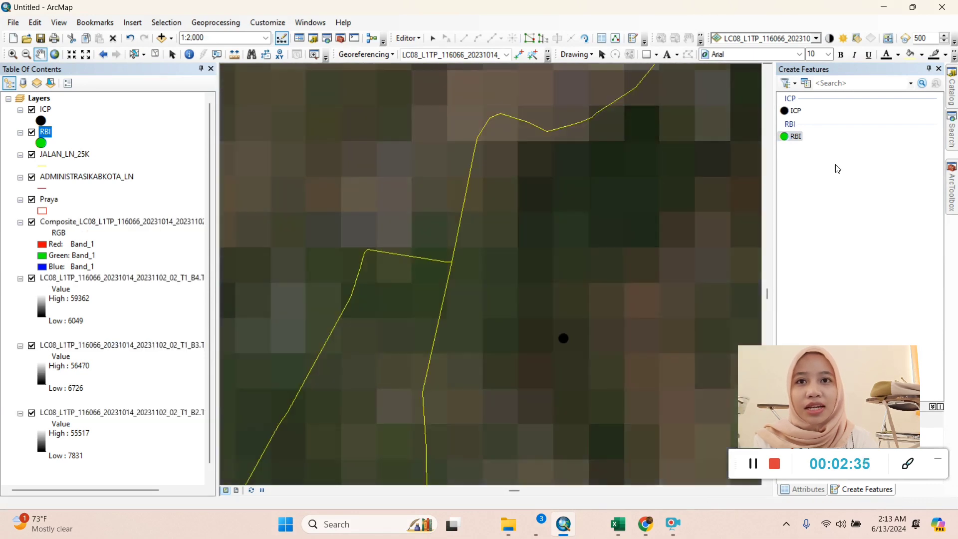
left_click(794, 140)
left_click(451, 262)
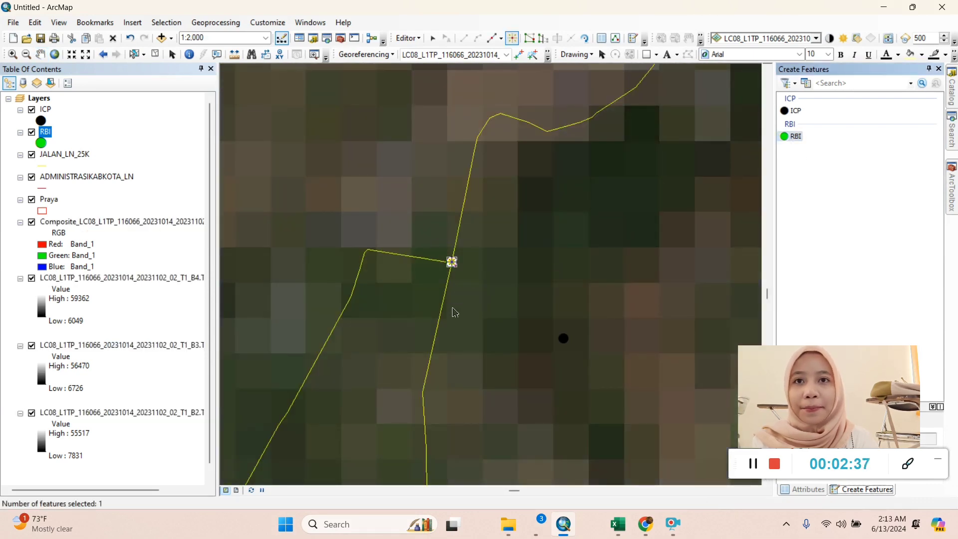
Place an RBI point on the road junction just west of the westernmost ICP point in the middle row
scroll(411, 343, "up", 2)
scroll(411, 343, "up", 2)
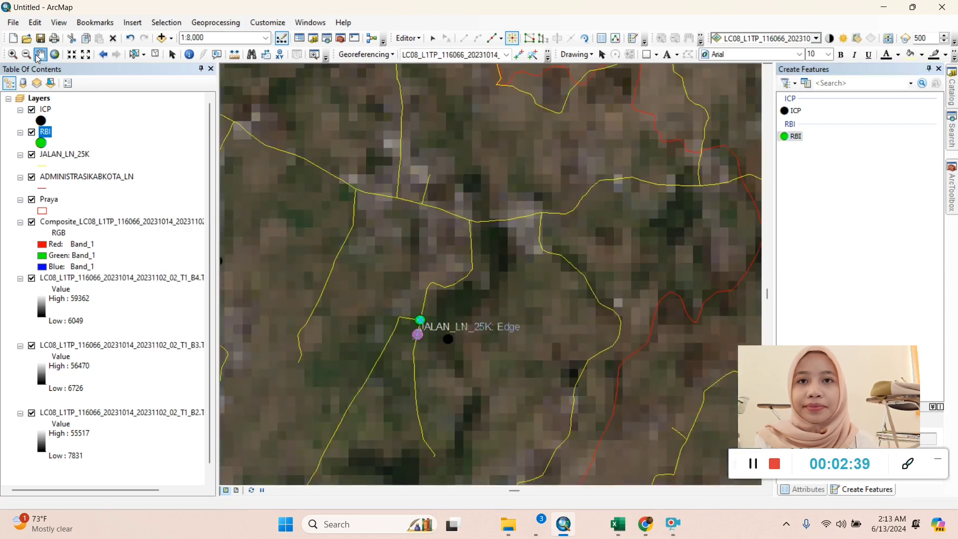
scroll(489, 333, "up", 3)
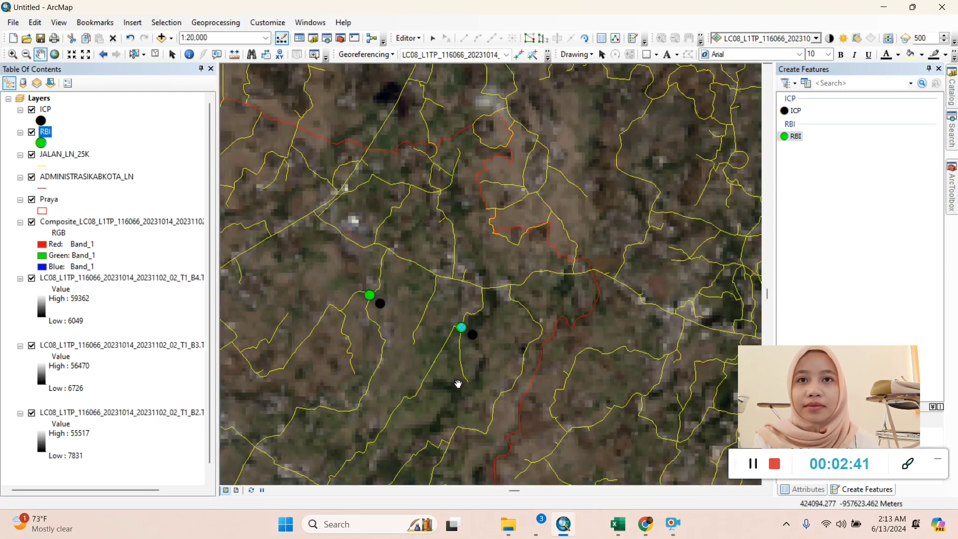
scroll(471, 321, "up", 1)
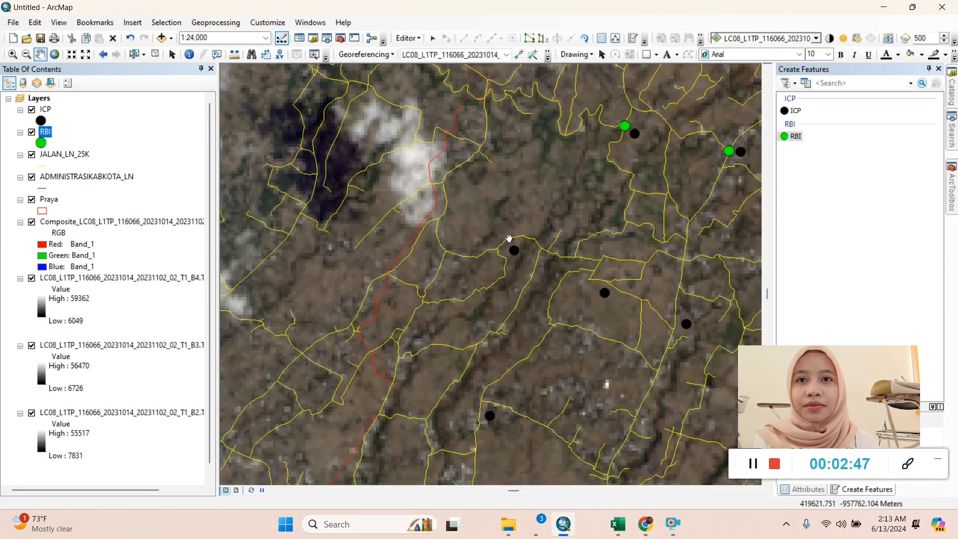
scroll(508, 238, "down", 8)
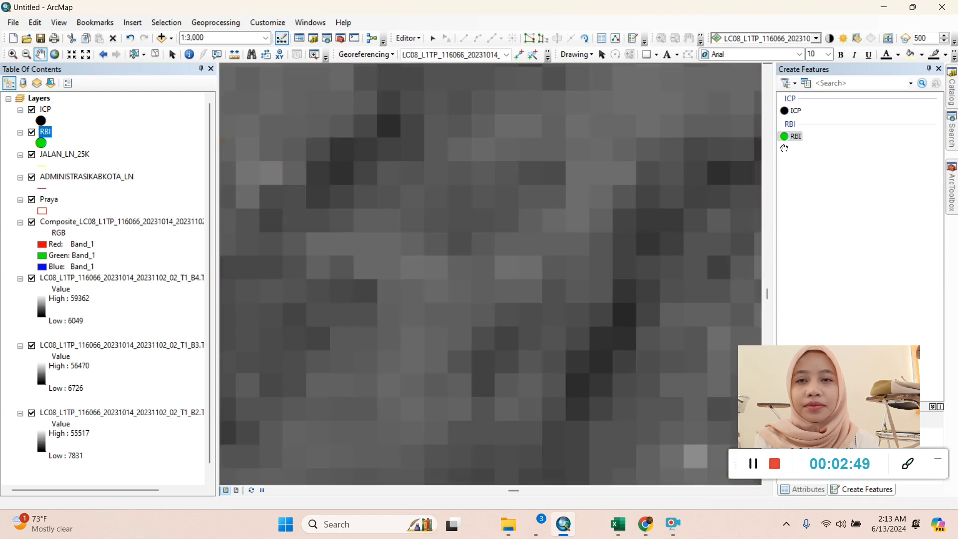
scroll(458, 221, "down", 3)
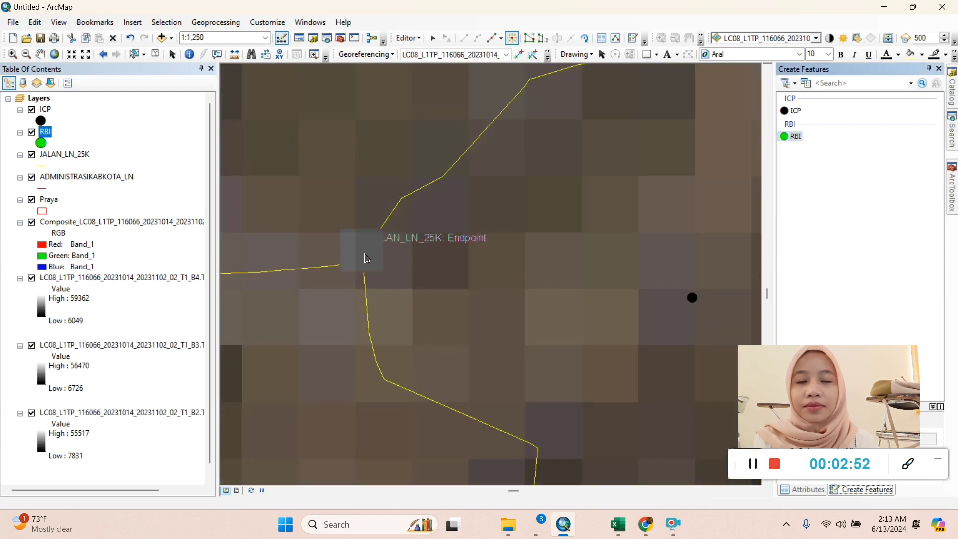
left_click(364, 258)
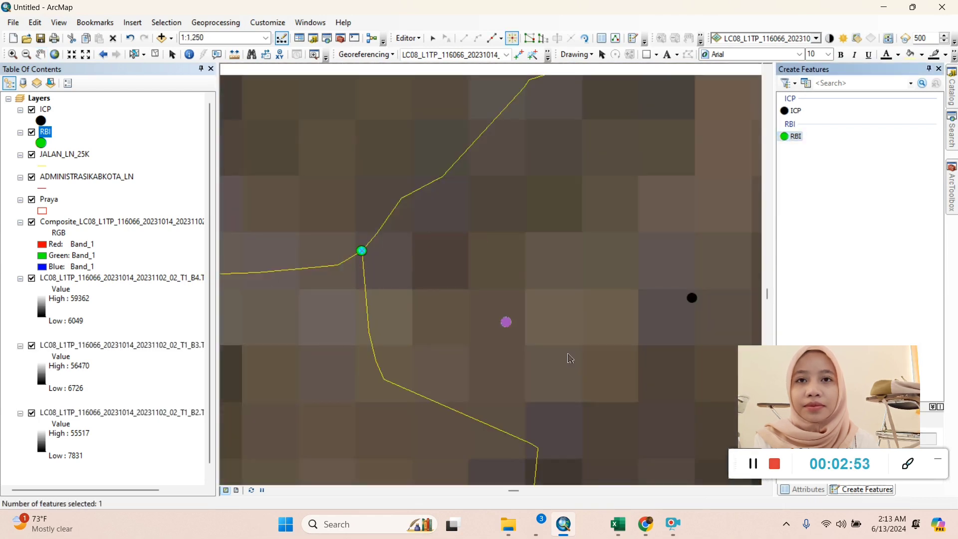
Place an RBI point on the road junction just north of the second ICP point in the middle row
scroll(568, 354, "up", 4)
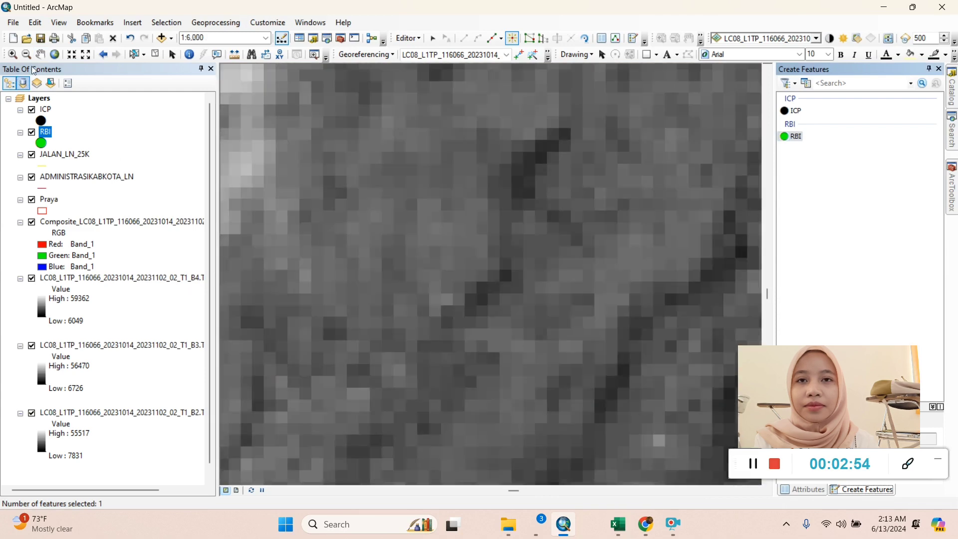
left_click(40, 55)
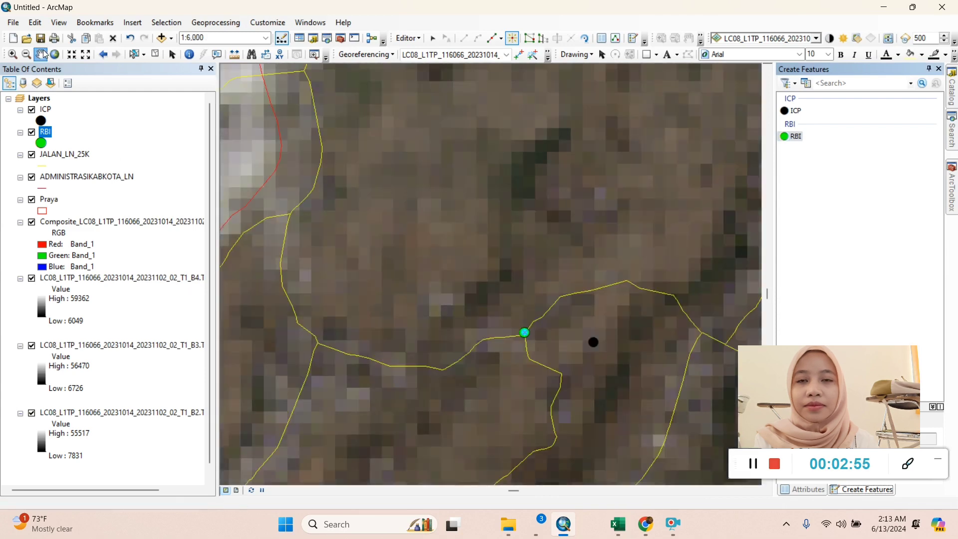
scroll(601, 334, "up", 2)
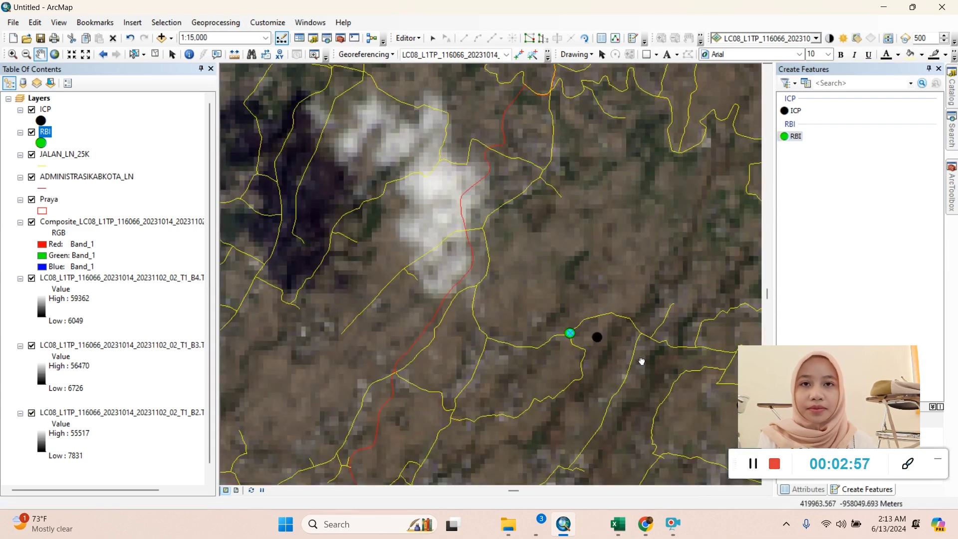
left_click_drag(642, 359, 448, 266)
scroll(588, 299, "down", 5)
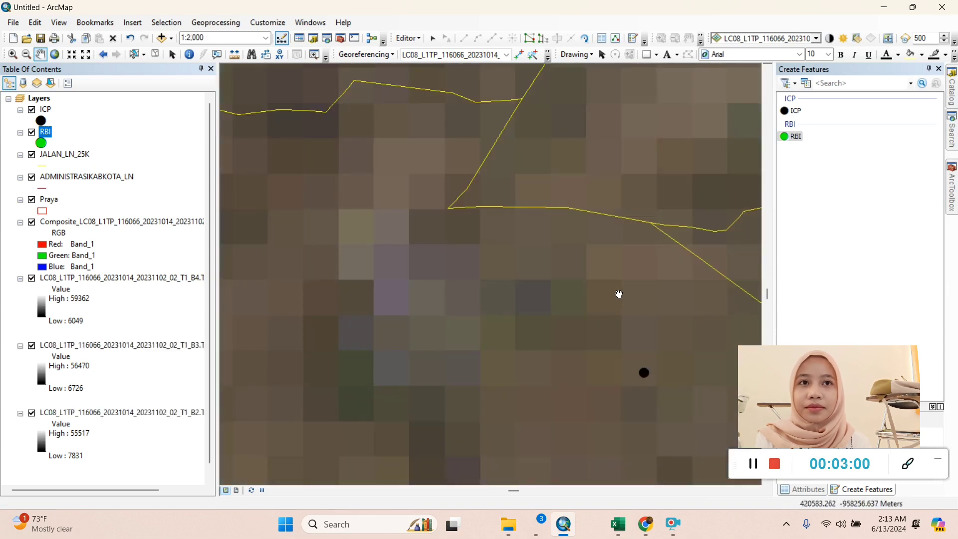
left_click_drag(620, 293, 461, 267)
left_click(796, 136)
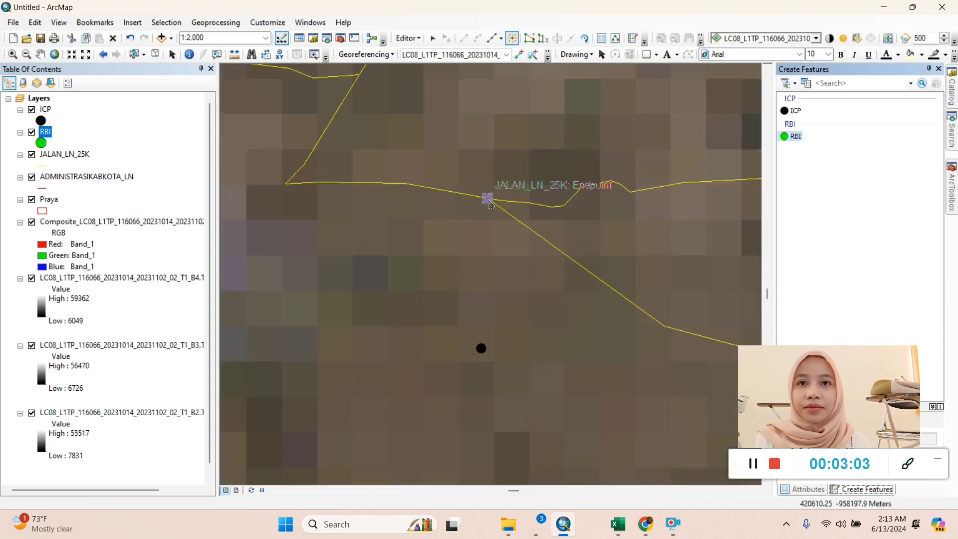
left_click(488, 198)
Place an RBI point on the road junction just southwest of the third ICP point in the middle row
scroll(488, 315, "up", 1)
scroll(493, 317, "up", 6)
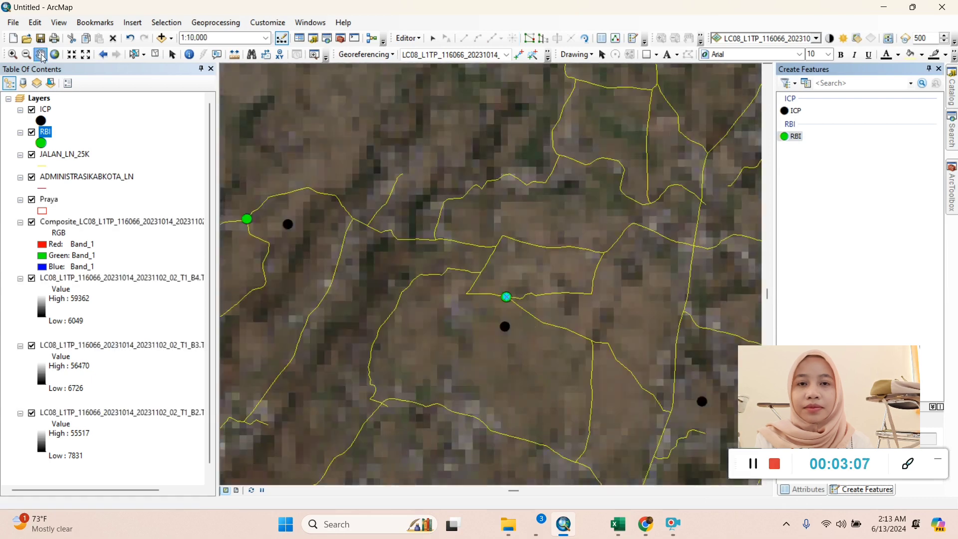
scroll(543, 324, "up", 3)
left_click_drag(654, 366, 465, 288)
scroll(444, 271, "down", 8)
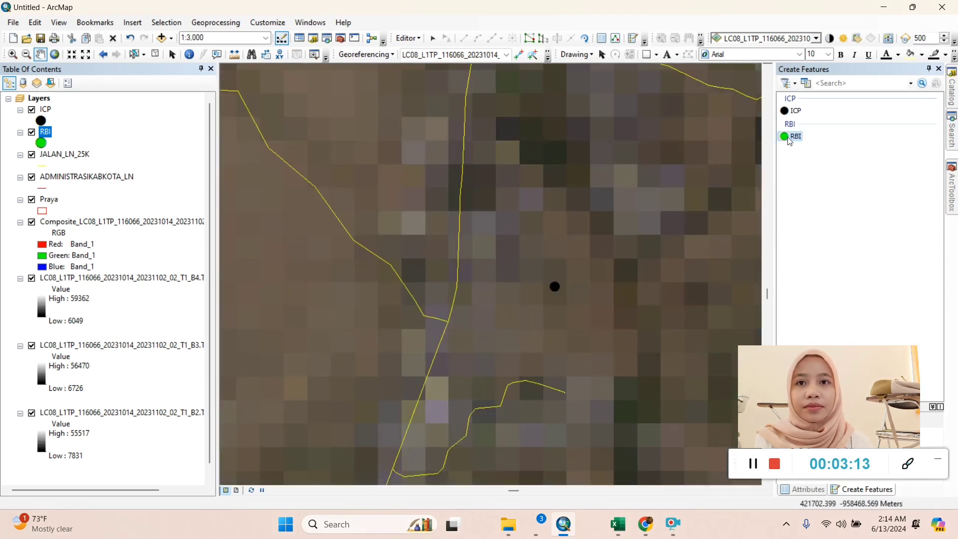
left_click(790, 136)
left_click(448, 321)
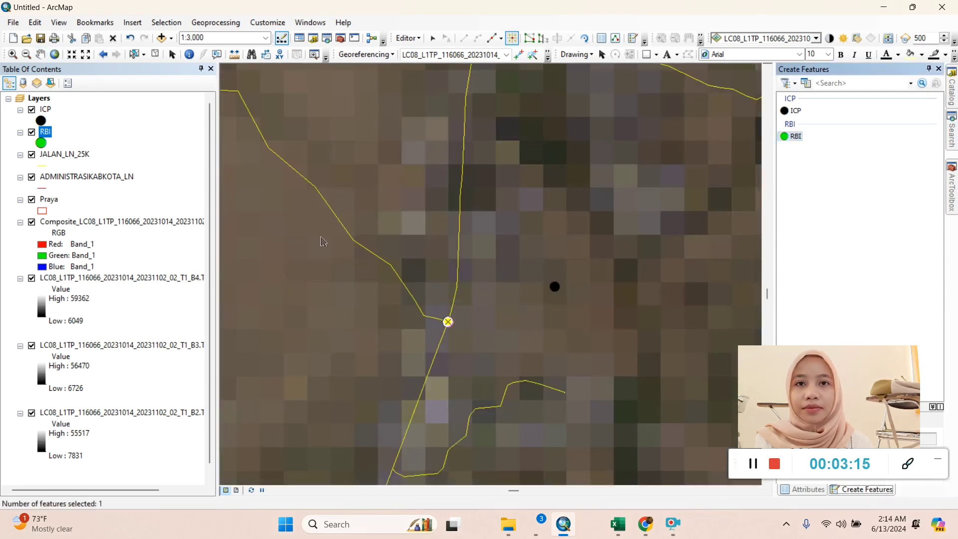
Place an RBI point on the road junction just northwest of the easternmost ICP point in the middle row
left_click(40, 55)
scroll(649, 389, "down", 5)
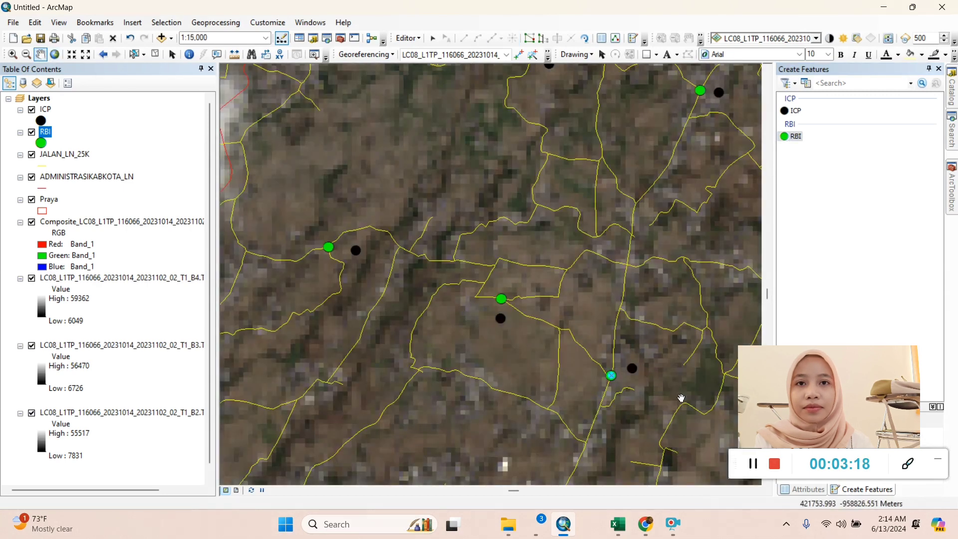
left_click_drag(681, 398, 437, 324)
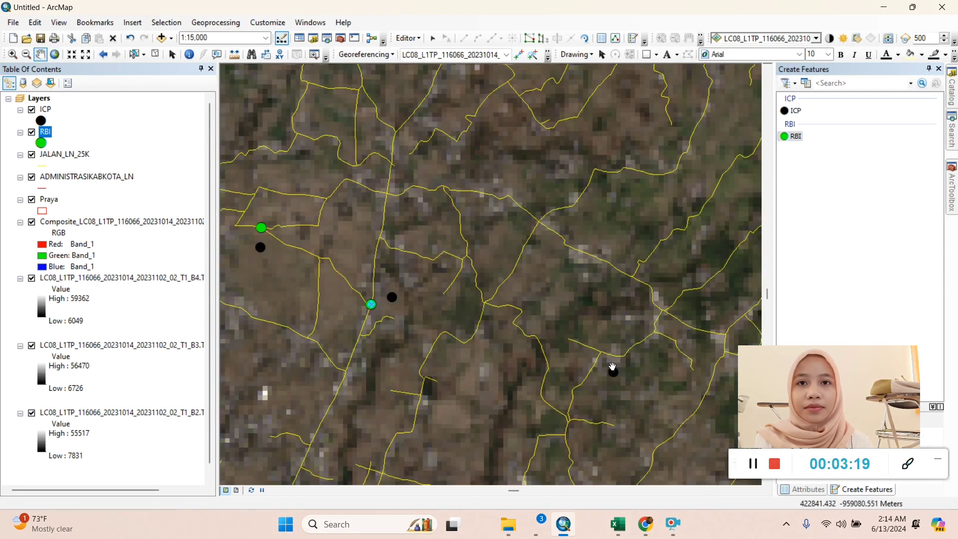
left_click_drag(613, 367, 509, 340)
scroll(516, 336, "up", 6)
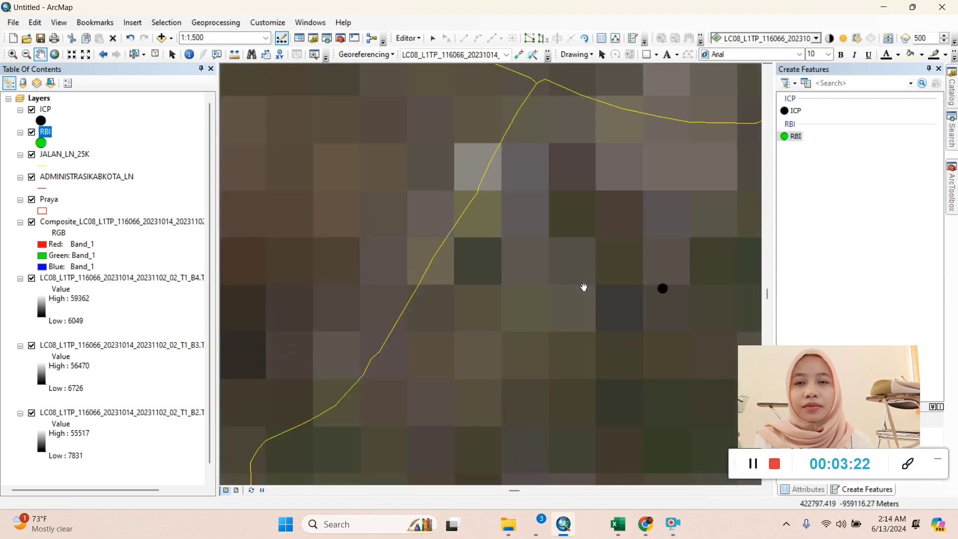
left_click_drag(583, 286, 441, 377)
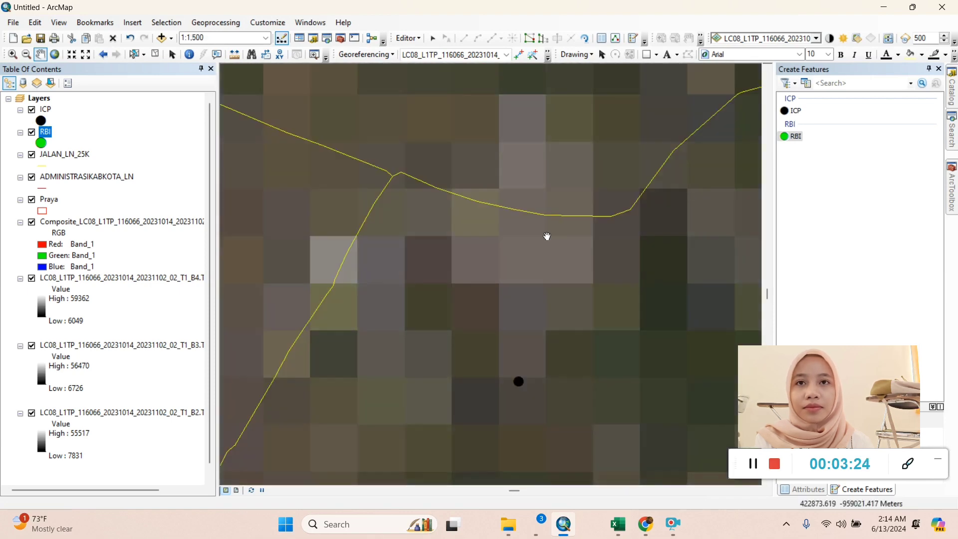
left_click(795, 140)
left_click(391, 176)
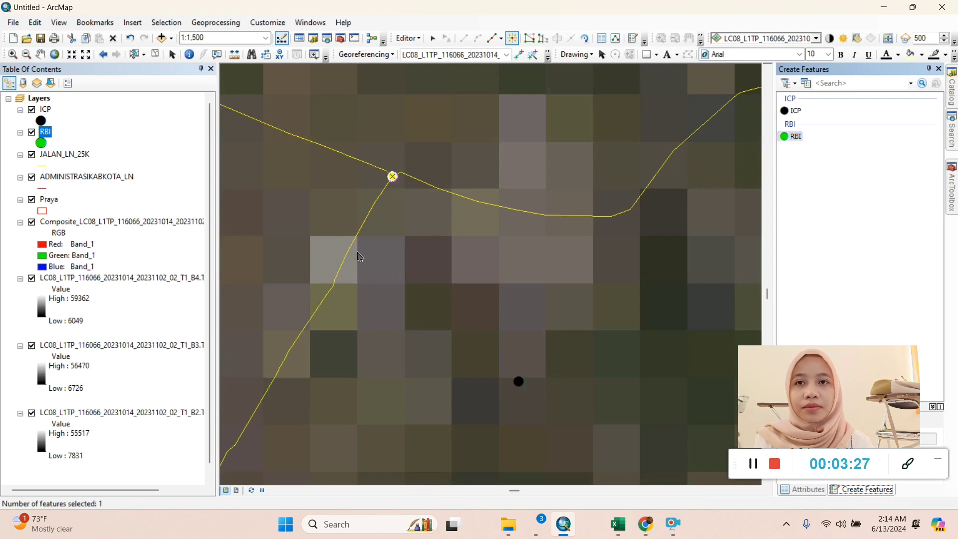
Place an RBI point on the road junction just northwest of the westernmost ICP point in the southern group
scroll(381, 303, "up", 5)
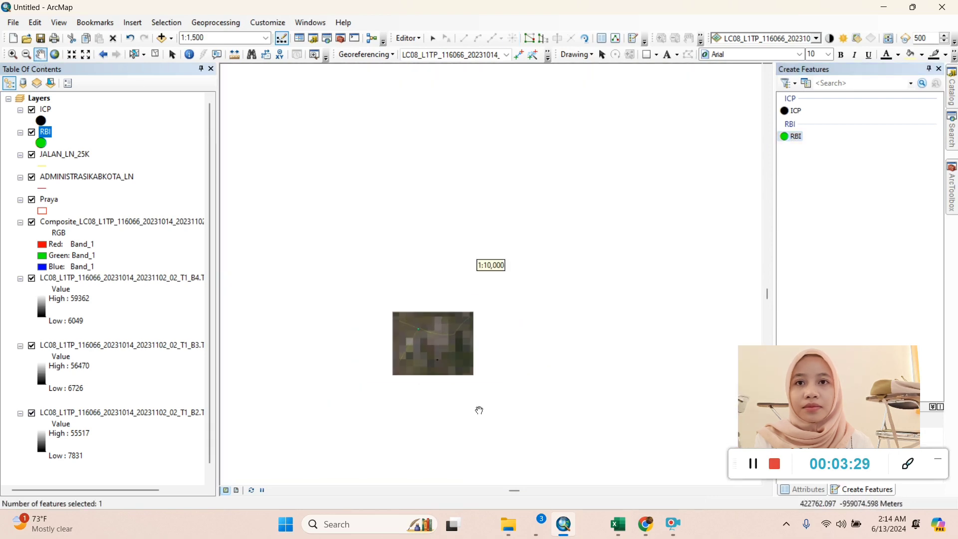
scroll(498, 421, "up", 3)
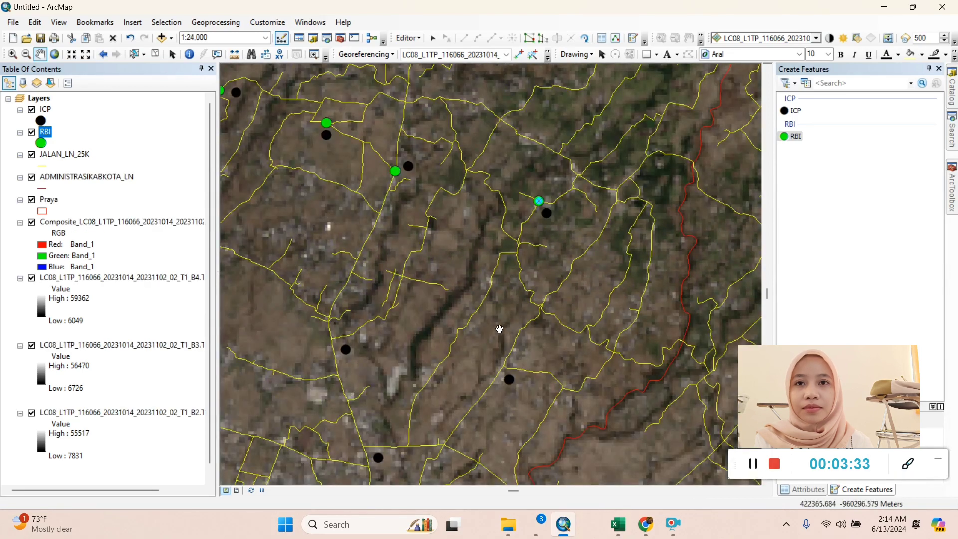
left_click_drag(499, 330, 581, 276)
left_click_drag(444, 291, 553, 306)
scroll(412, 218, "down", 5)
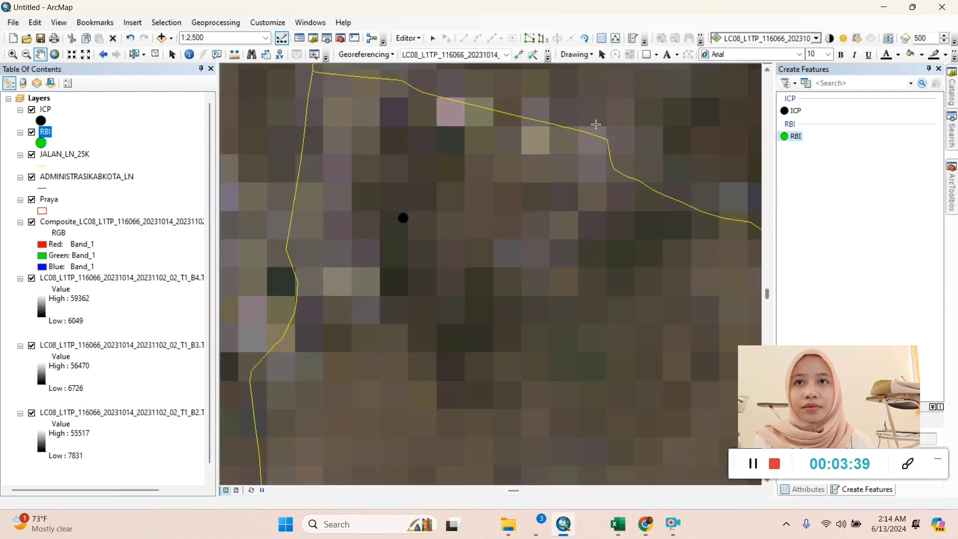
left_click(331, 76)
Place an RBI point on the road junction just northwest of the central ICP point in the southern group
scroll(468, 274, "up", 4)
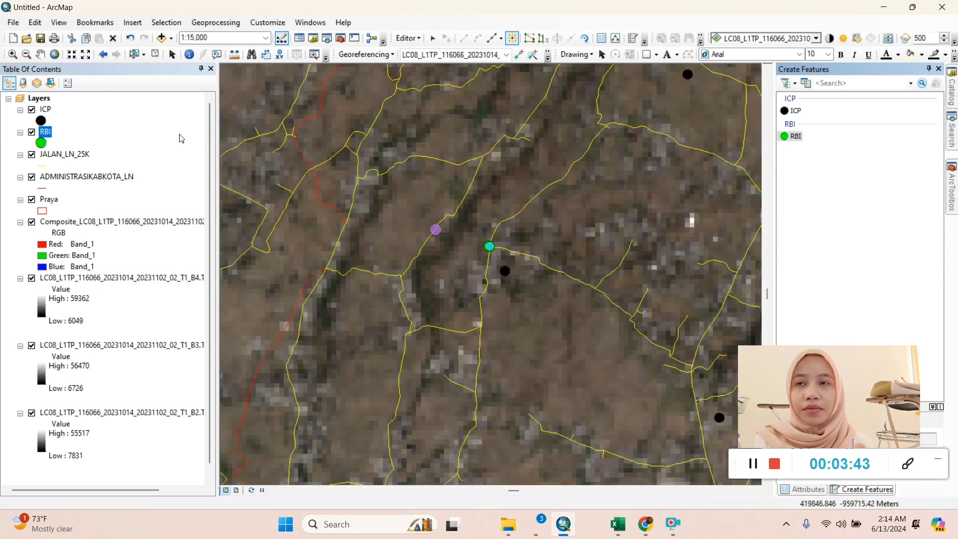
left_click(40, 54)
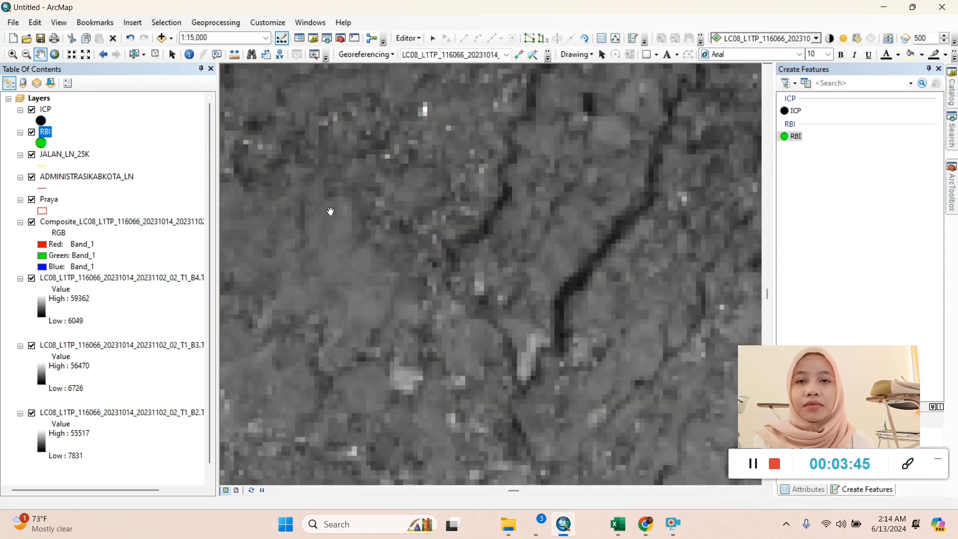
scroll(459, 305, "up", 2)
scroll(459, 305, "up", 3)
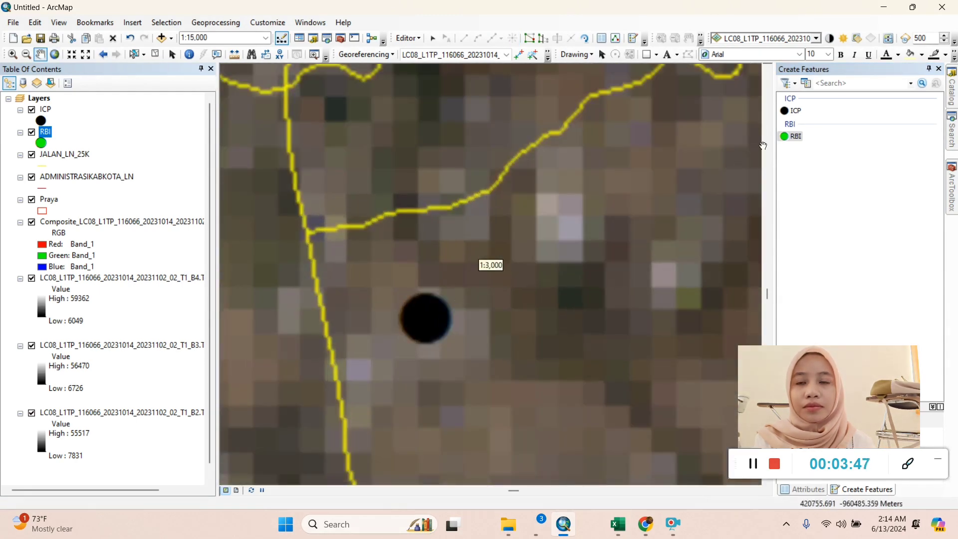
left_click(792, 138)
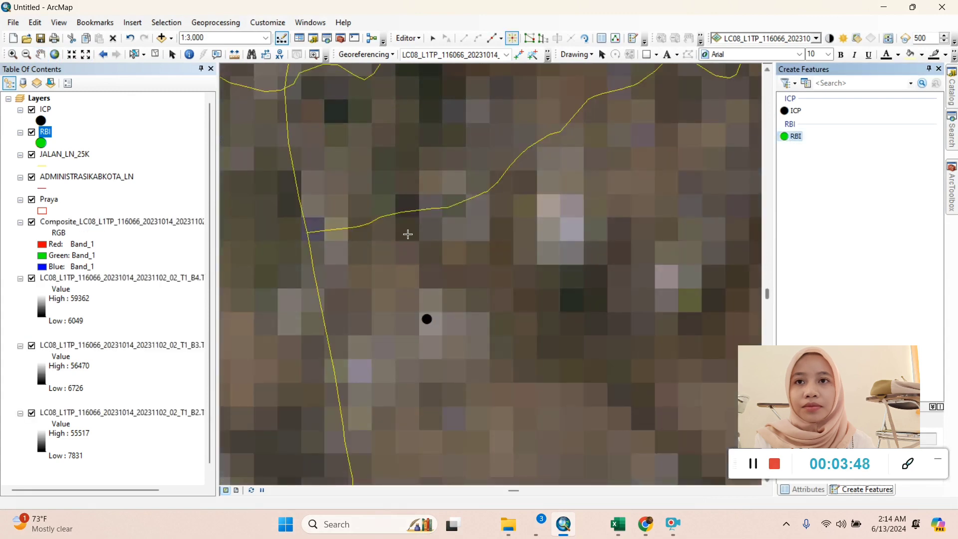
left_click(310, 235)
Place an RBI point on the road junction just northwest of the easternmost ICP point in the southern group
left_click(41, 55)
scroll(443, 332, "down", 4)
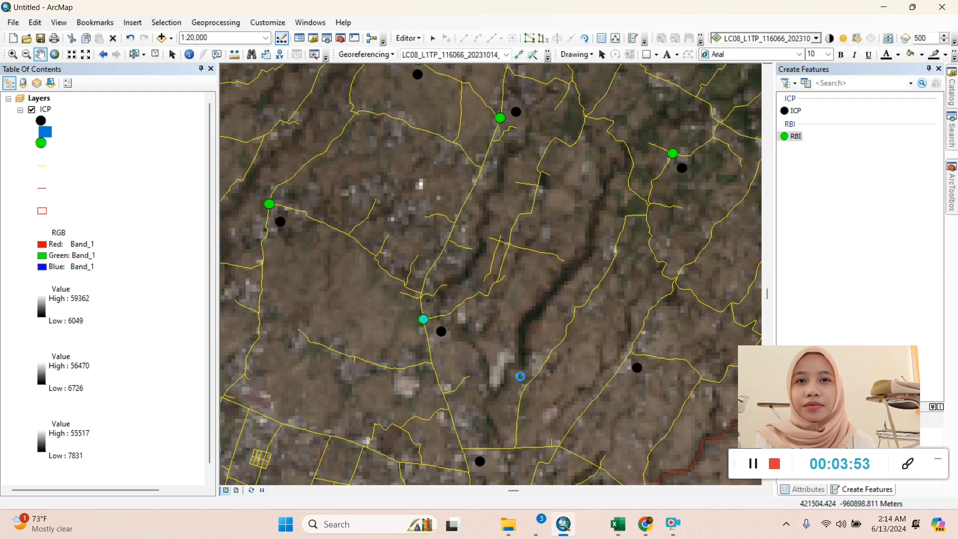
left_click_drag(550, 389, 344, 224)
left_click_drag(455, 291, 449, 314)
scroll(426, 262, "up", 4)
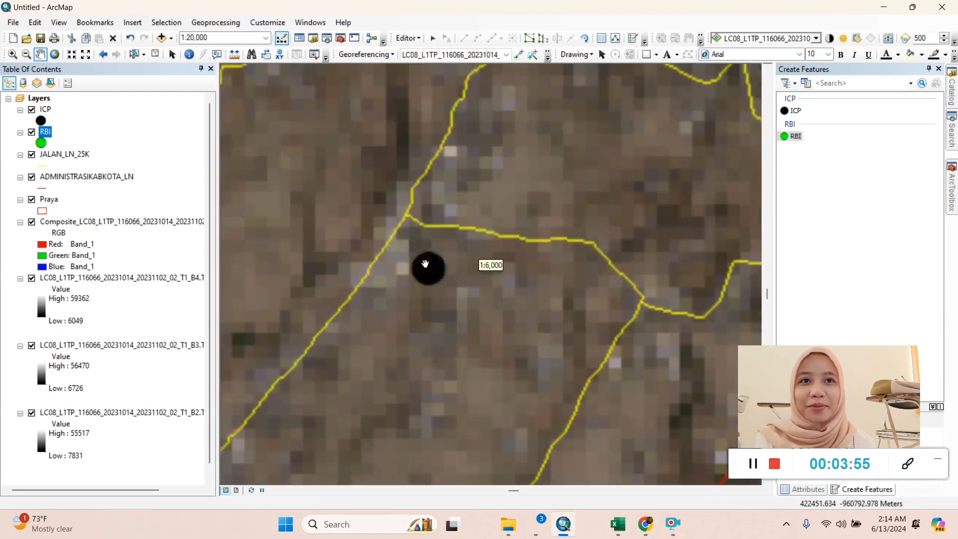
left_click(792, 138)
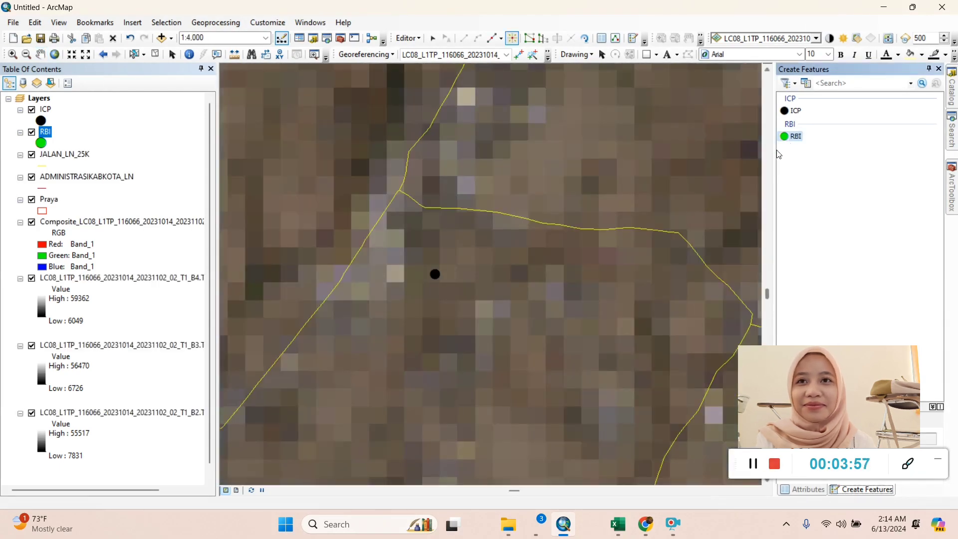
scroll(437, 271, "up", 1)
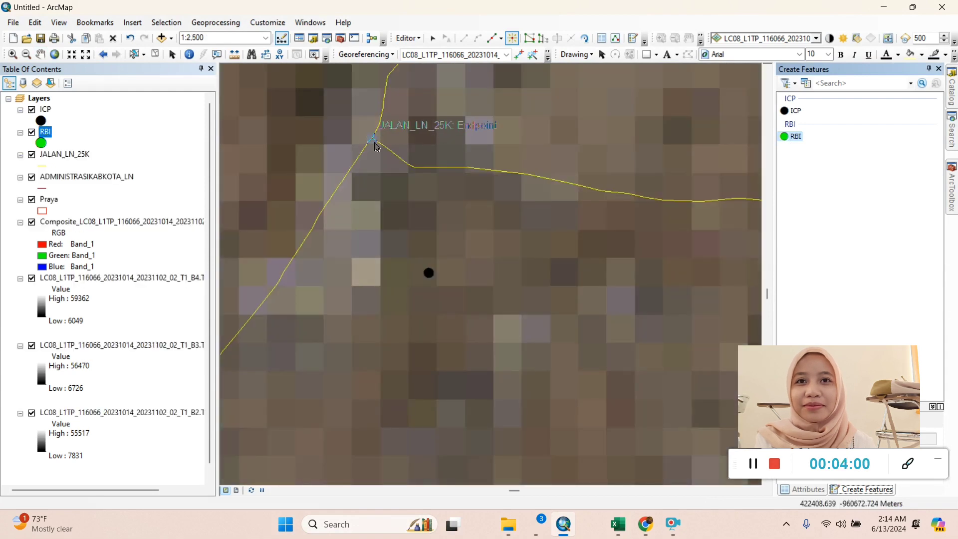
left_click(376, 146)
Place an RBI point on the road junction just northwest of the southernmost ICP point
scroll(419, 366, "down", 3)
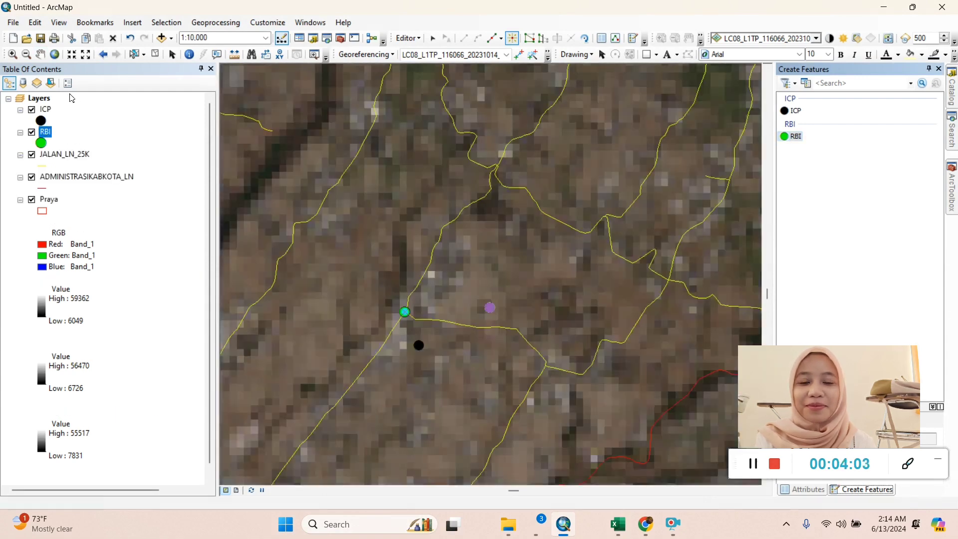
left_click(40, 54)
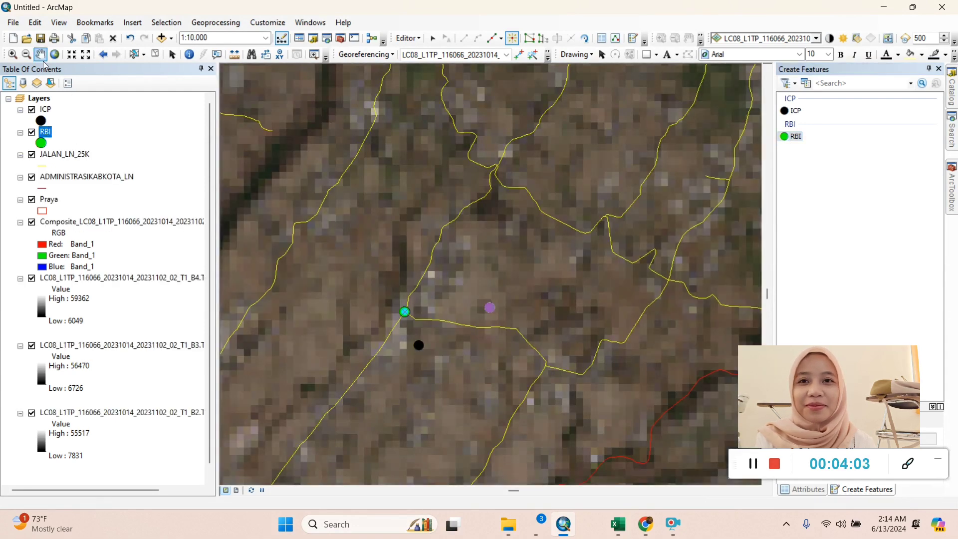
left_click_drag(351, 369, 505, 202)
left_click_drag(390, 357, 565, 273)
left_click_drag(450, 284, 573, 291)
left_click(793, 142)
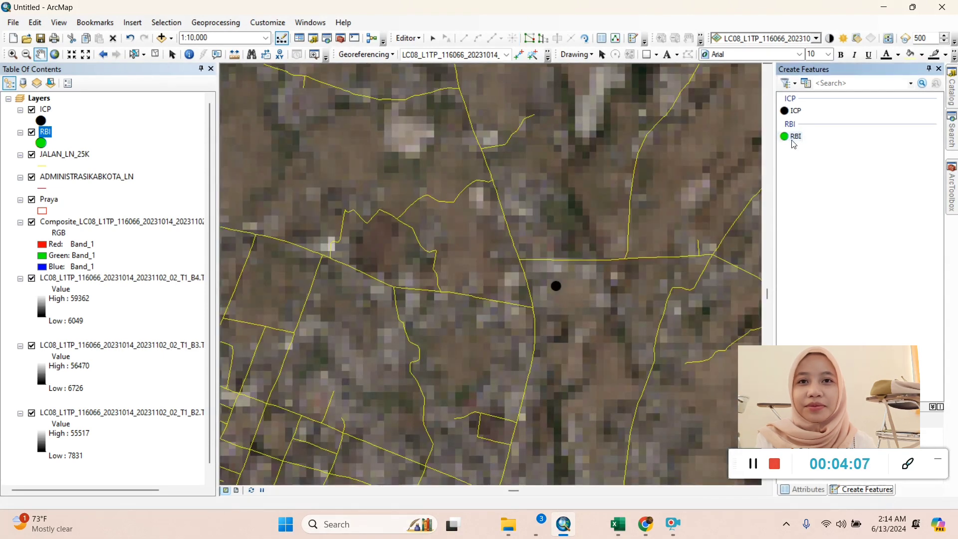
scroll(514, 293, "down", 2)
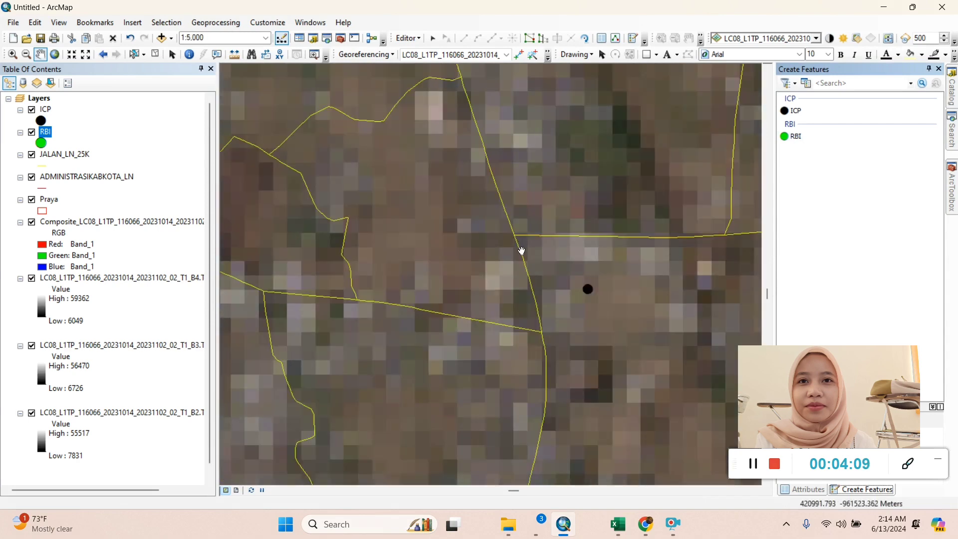
scroll(516, 254, "up", 3)
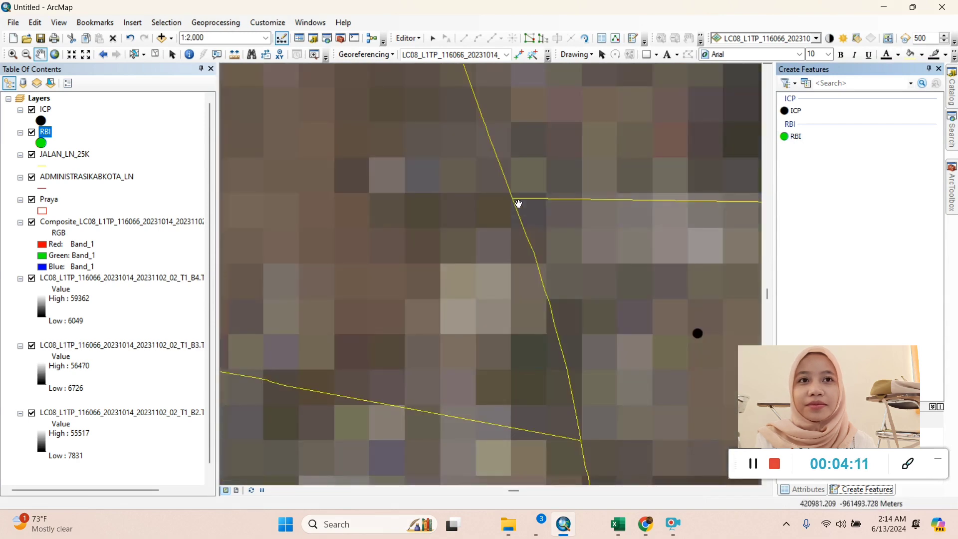
left_click(791, 138)
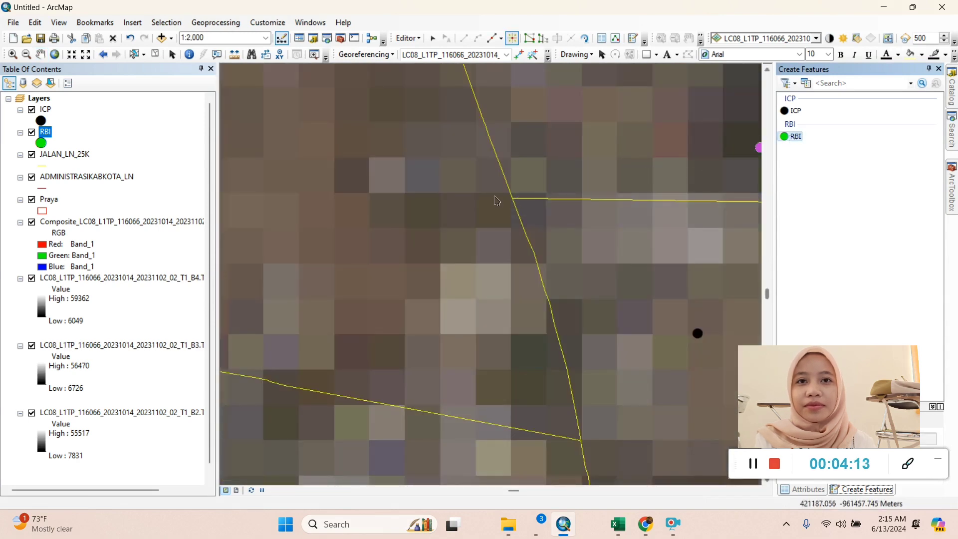
left_click(512, 198)
Stop the editing session and save the edits to the point layers
scroll(597, 354, "down", 2)
scroll(596, 355, "down", 2)
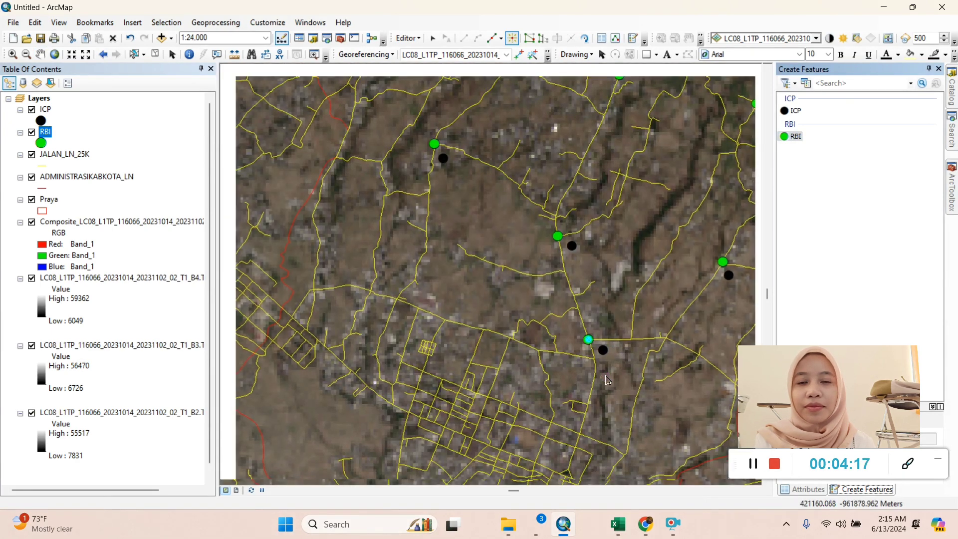
scroll(588, 359, "down", 1)
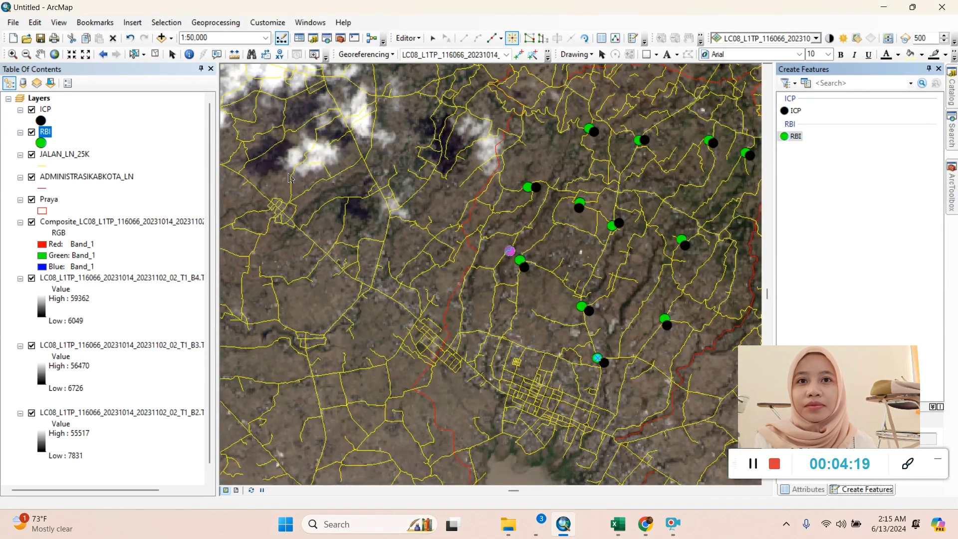
left_click(41, 54)
left_click_drag(591, 278, 414, 293)
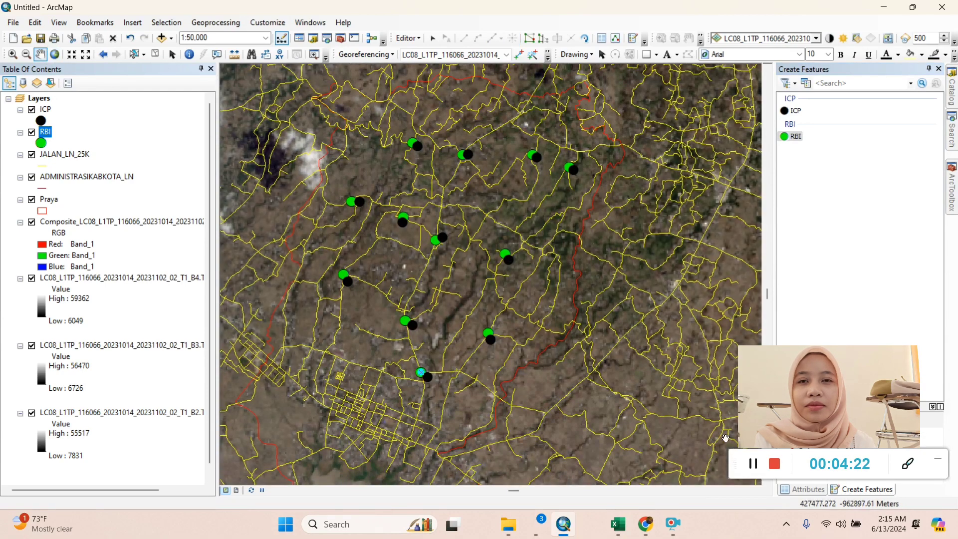
left_click(753, 464)
left_click(419, 39)
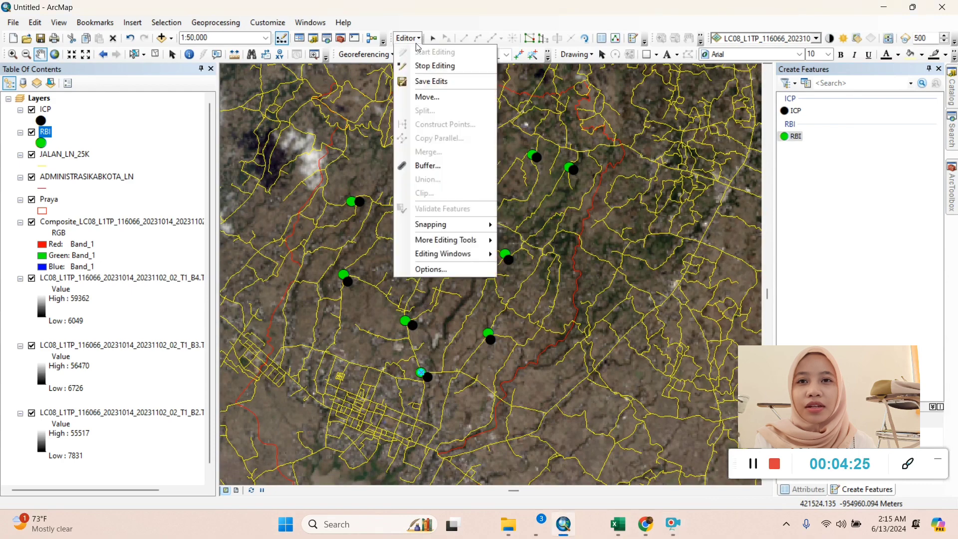
left_click(410, 72)
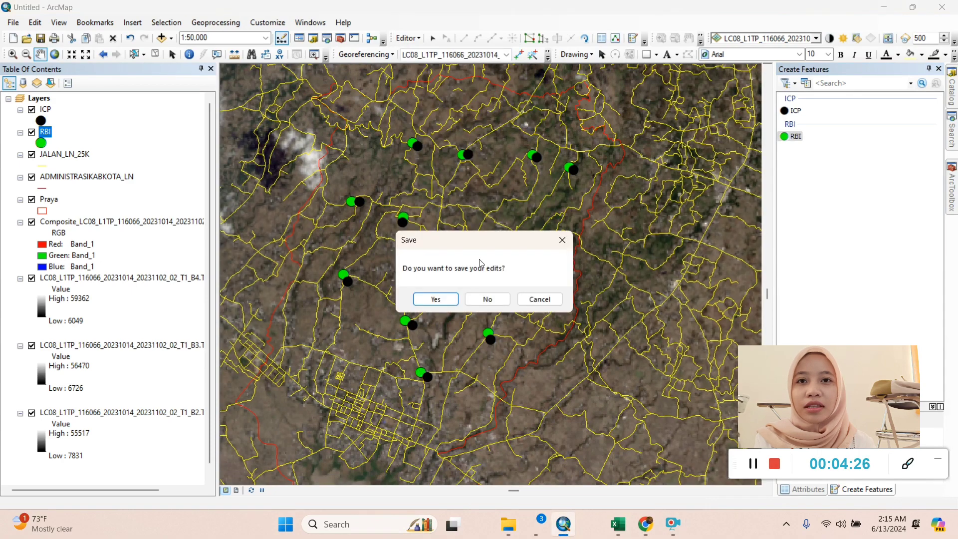
left_click(435, 299)
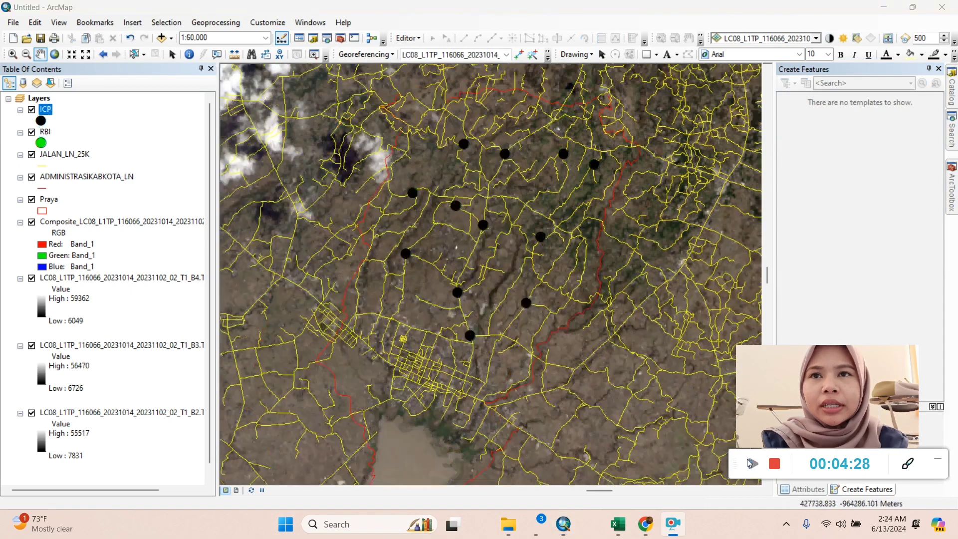
Open the attribute table of the RBI layer
left_click(751, 463)
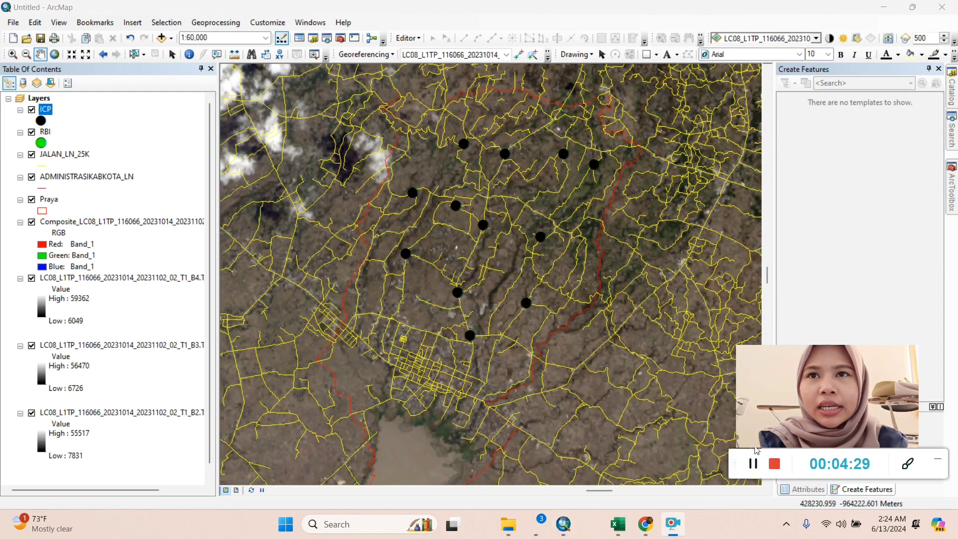
left_click(44, 133)
right_click(44, 133)
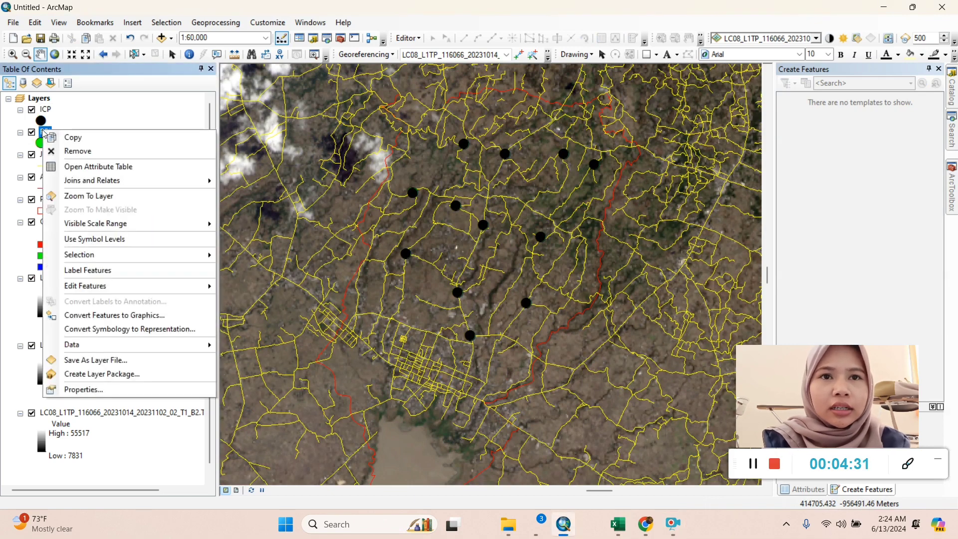
left_click(90, 166)
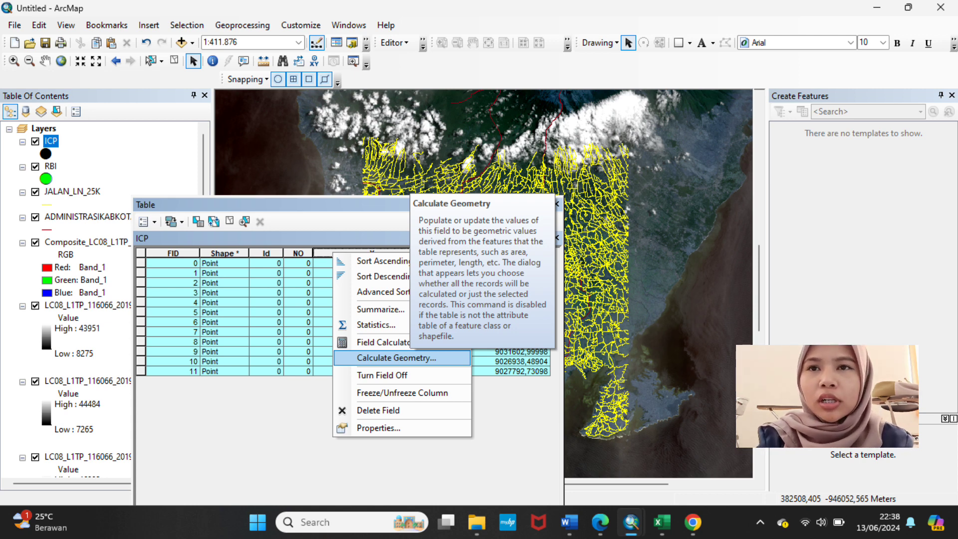
Calculate the X coordinates of the ICP and RBI points in meters, using the data source's WGS 1984 UTM Zone 50S coordinate system
left_click(409, 357)
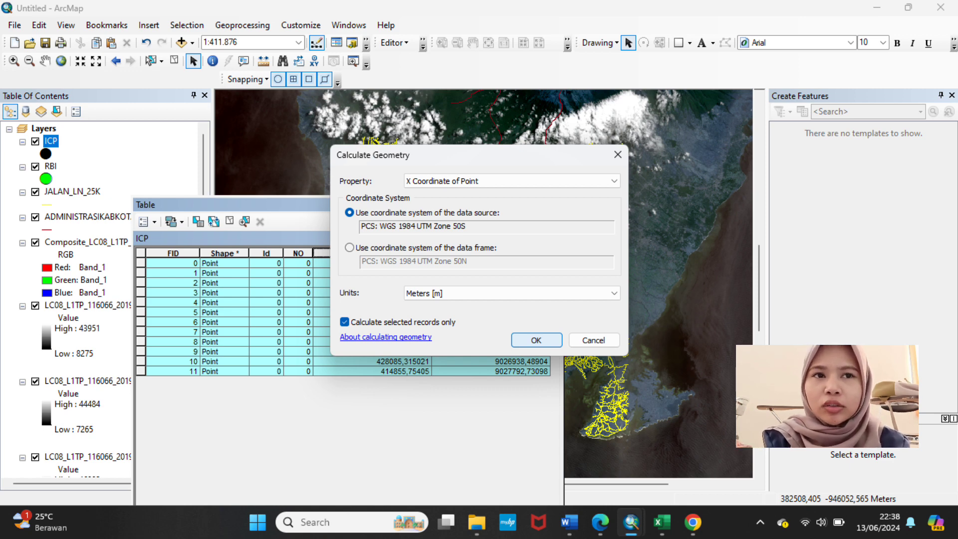
left_click(536, 340)
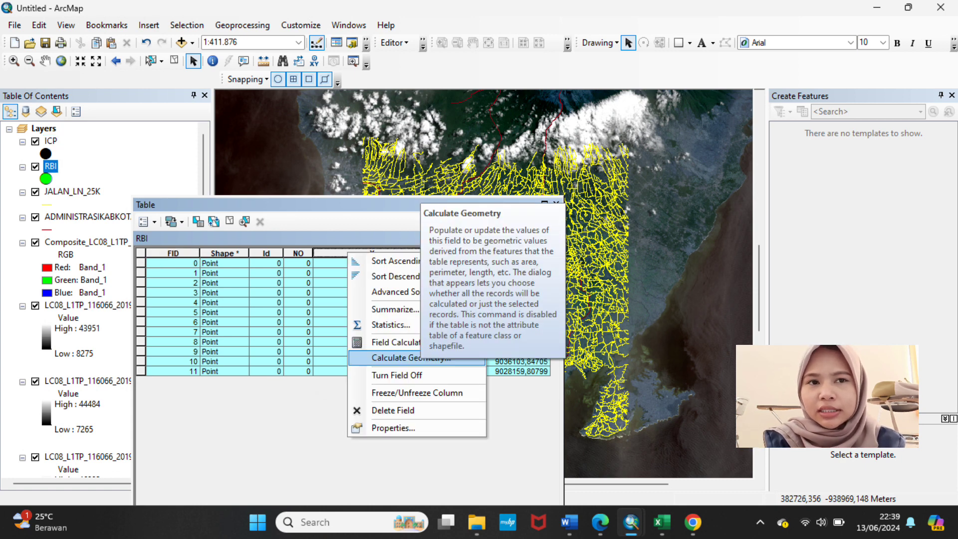
left_click(420, 358)
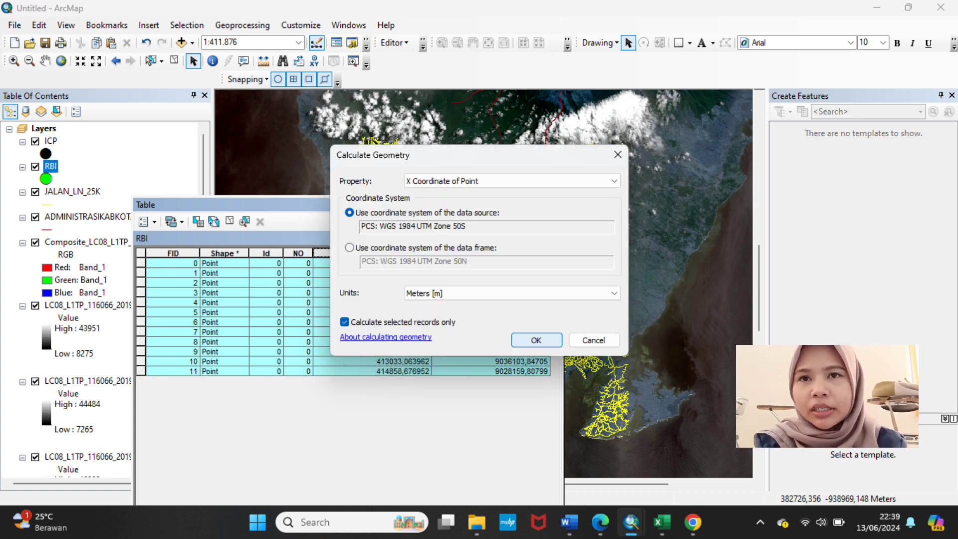
left_click(536, 340)
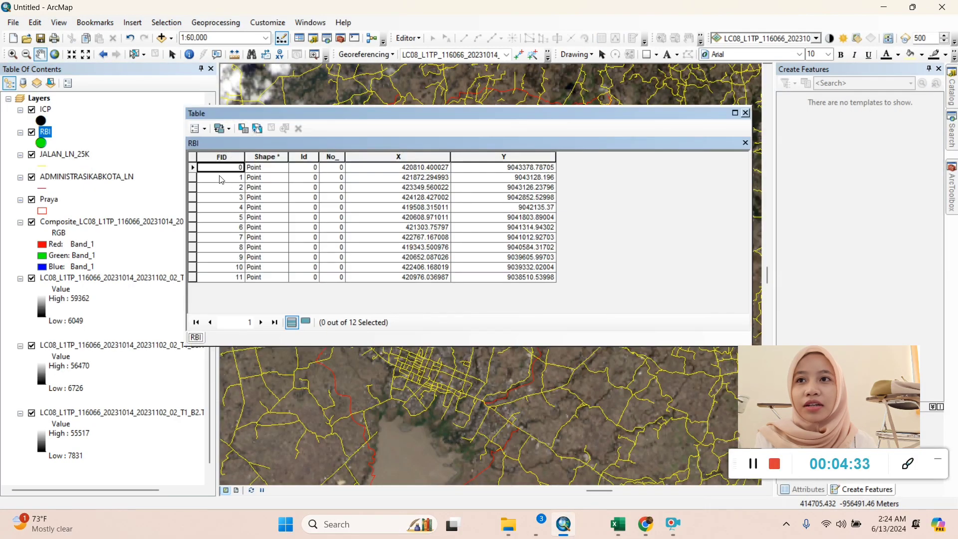
Select all records in the RBI attribute table and copy them
left_click(197, 128)
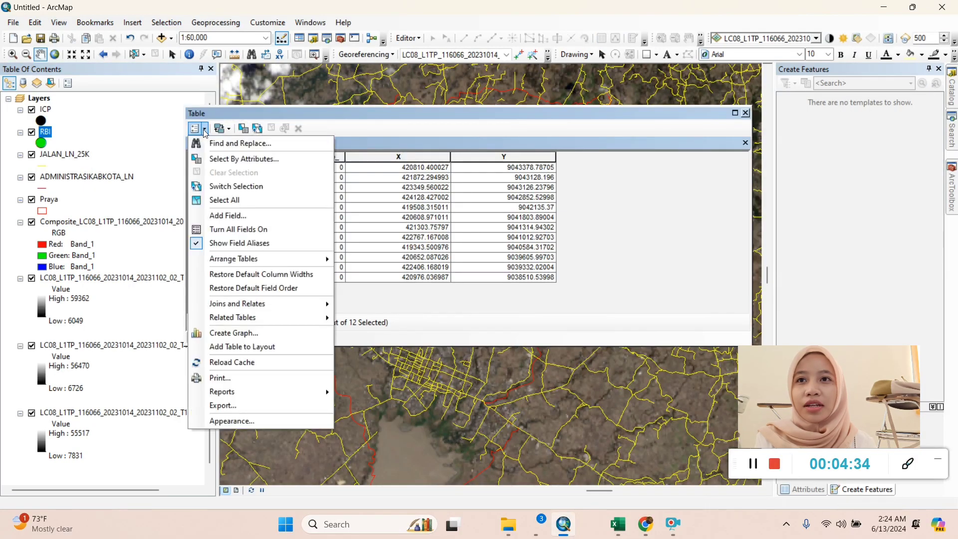
left_click(223, 202)
right_click(192, 168)
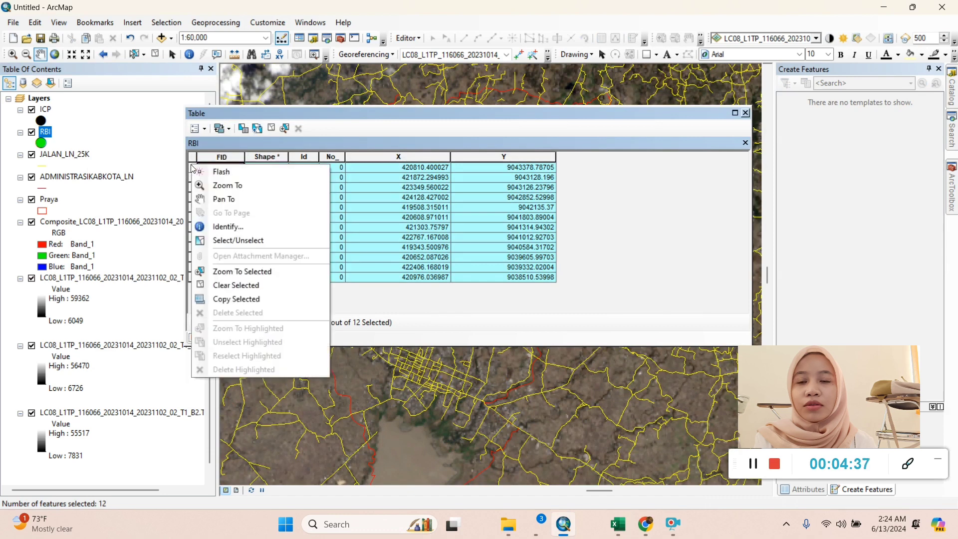
left_click(226, 299)
Switch to the Excel geometric accuracy workbook and paste the copied RBI records into the RBI sheet starting at cell B4
left_click(618, 524)
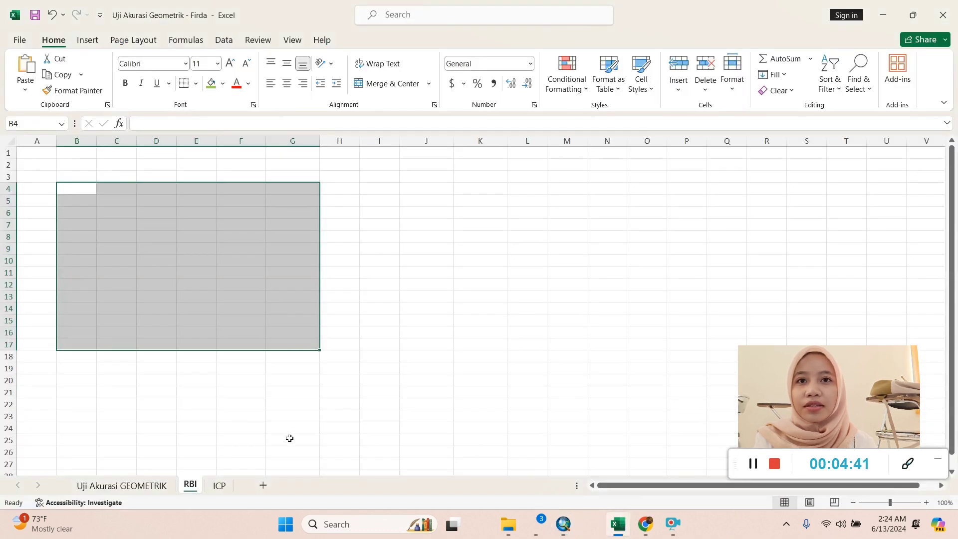
left_click(218, 484)
left_click(193, 487)
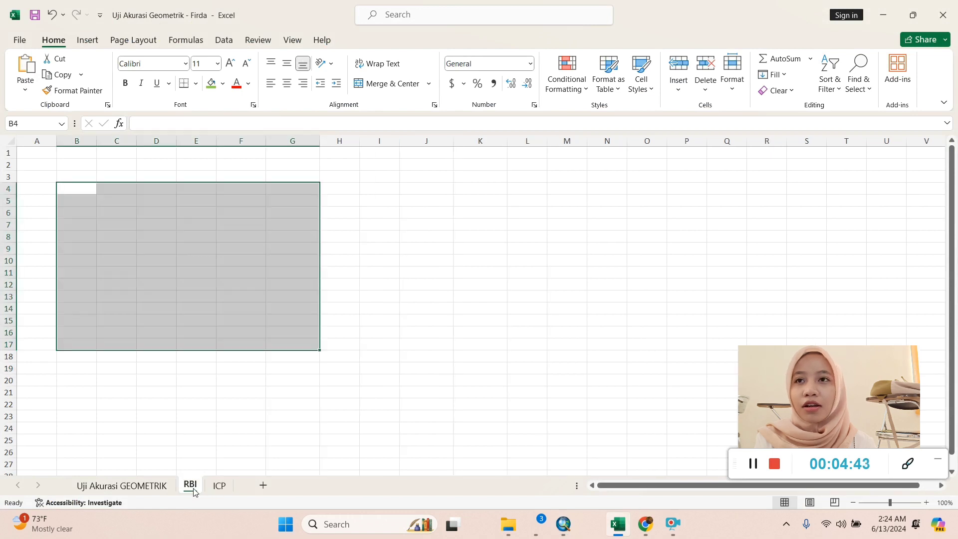
left_click(122, 485)
left_click(190, 485)
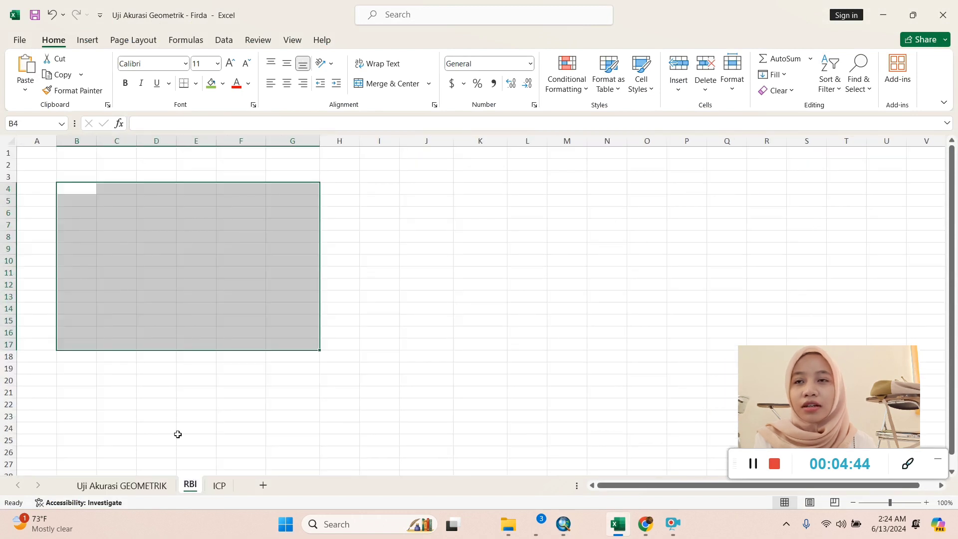
left_click(64, 188)
right_click(64, 188)
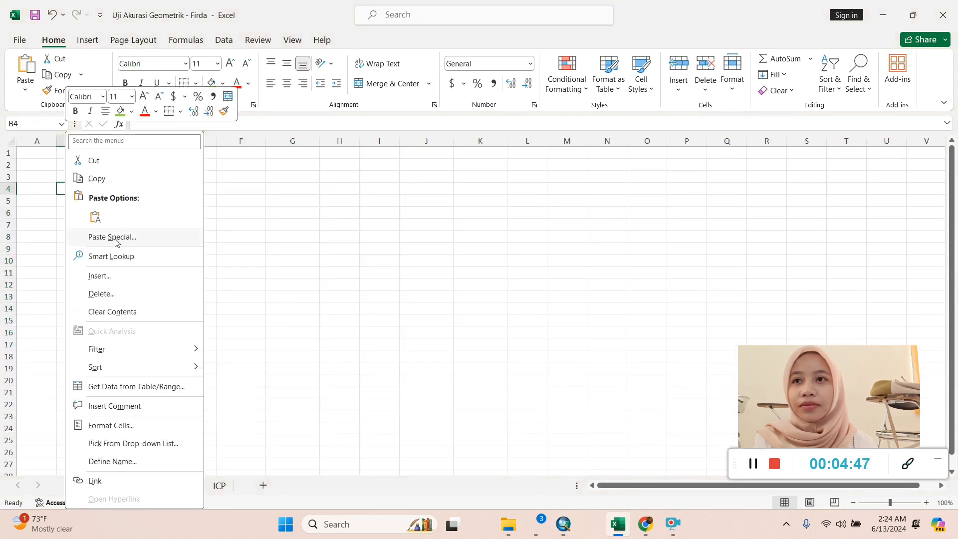
left_click(95, 217)
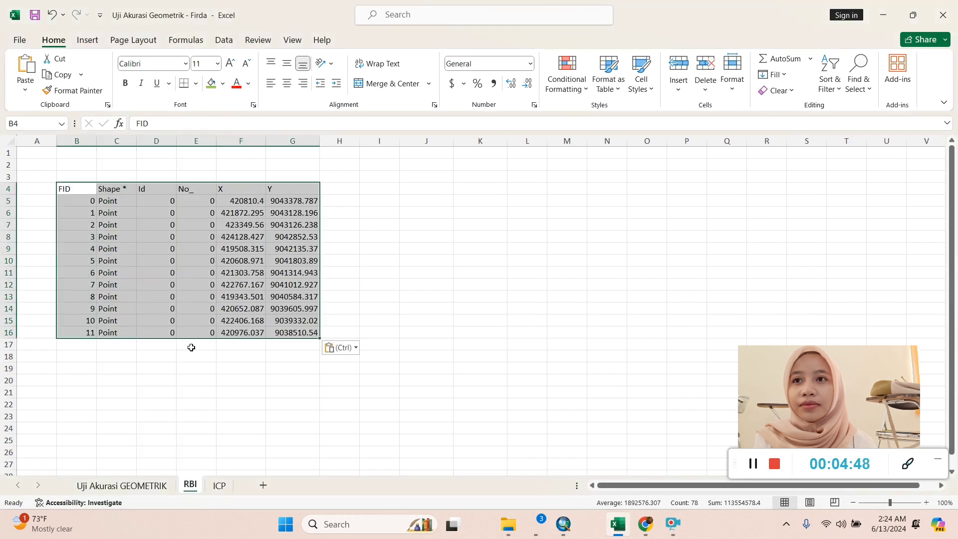
left_click(193, 417)
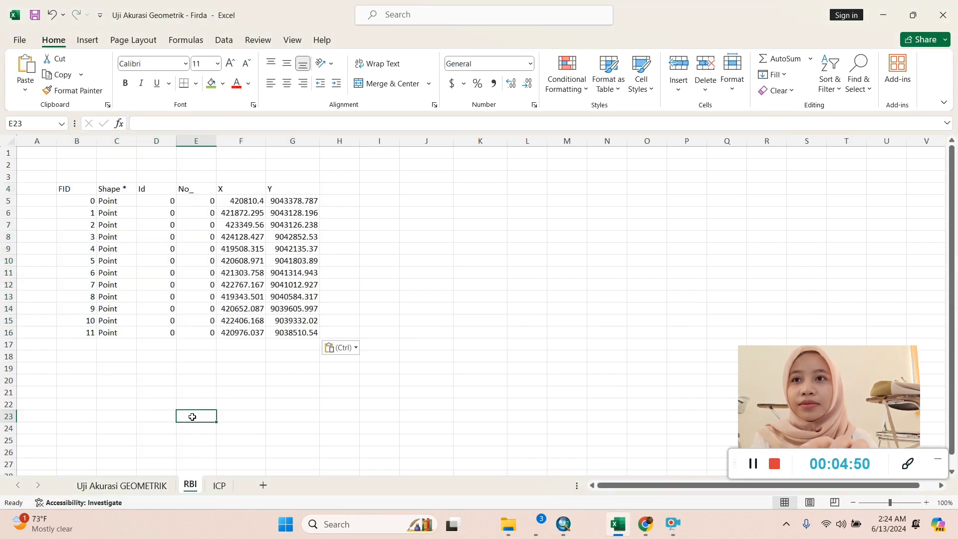
Switch to ArcMap, clear the record selection in the RBI attribute table and close the table
left_click(220, 486)
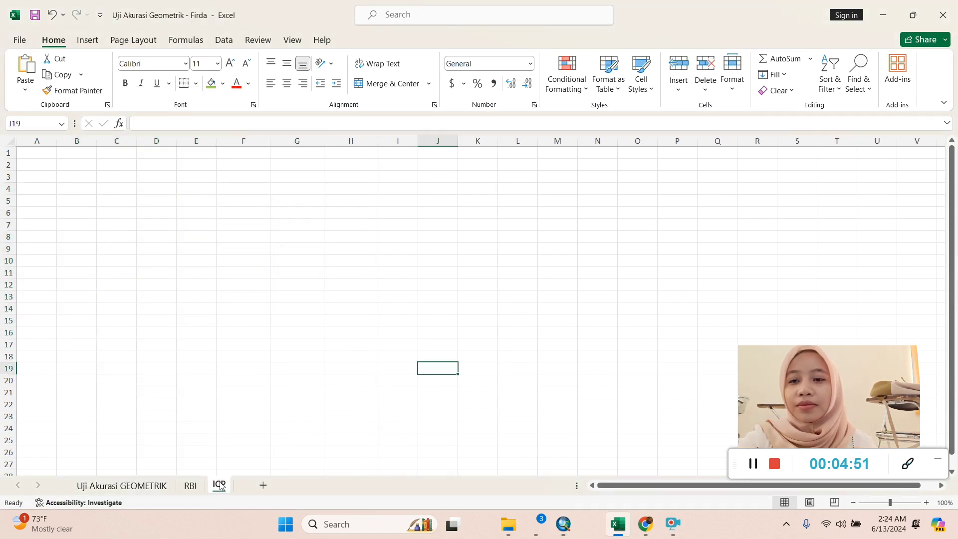
left_click(568, 532)
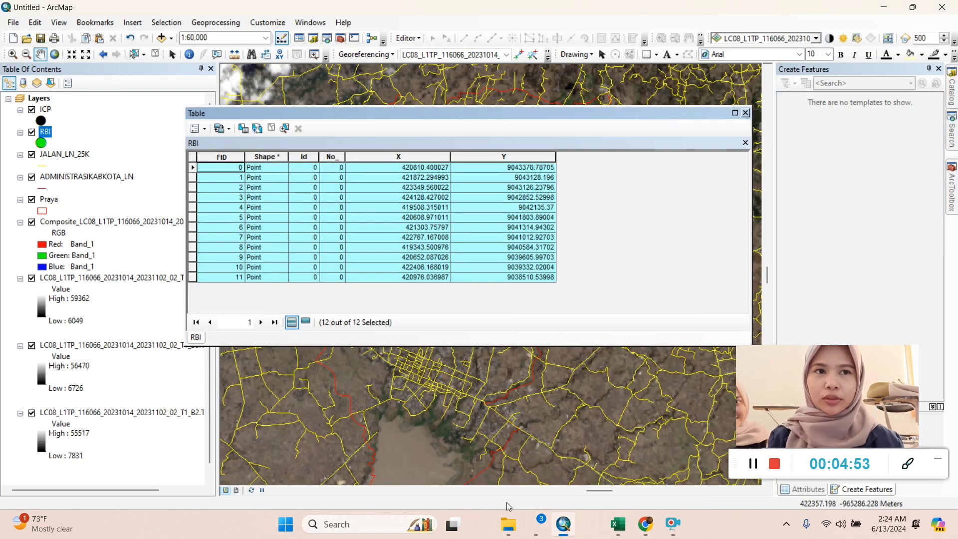
left_click(193, 156)
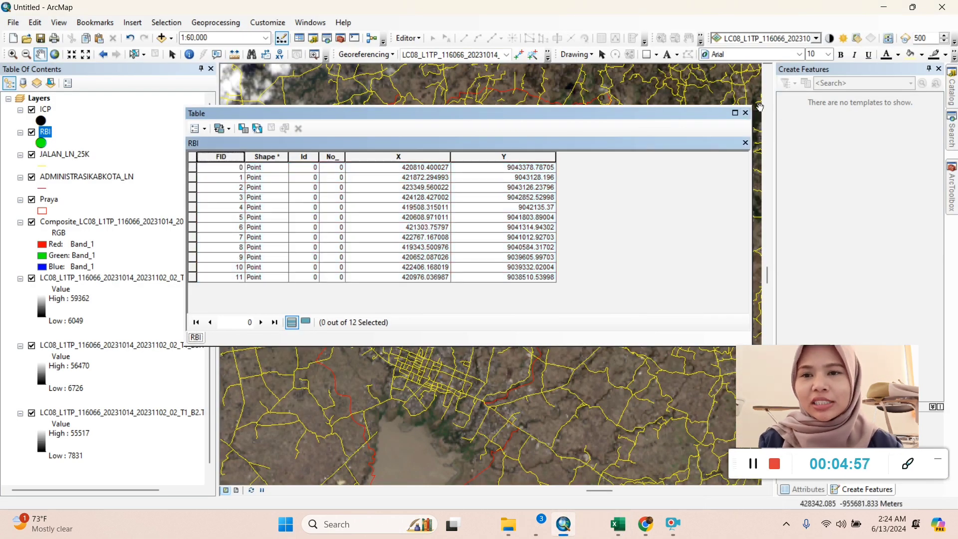
left_click(746, 113)
Open the attribute table of the ICP layer, select all its records and copy them
left_click(45, 110)
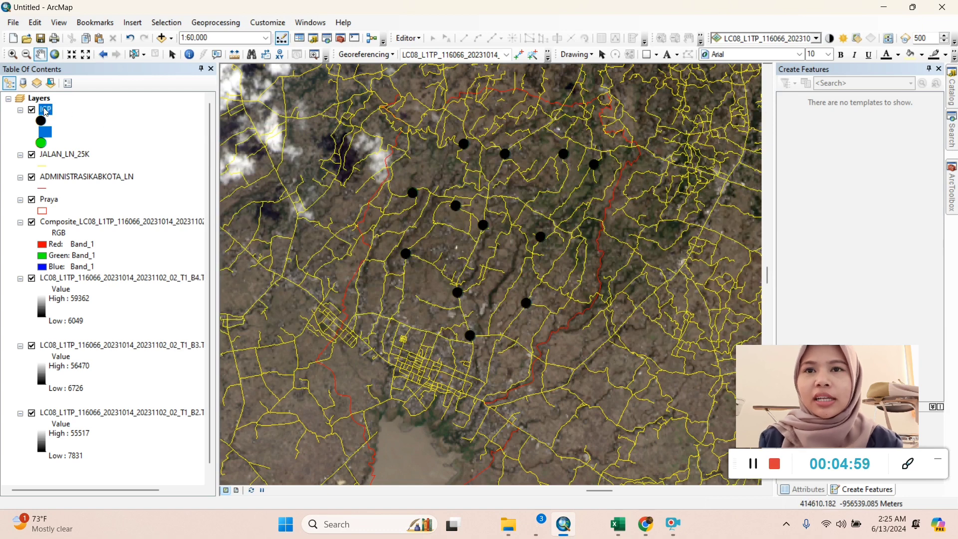
right_click(45, 111)
left_click(61, 145)
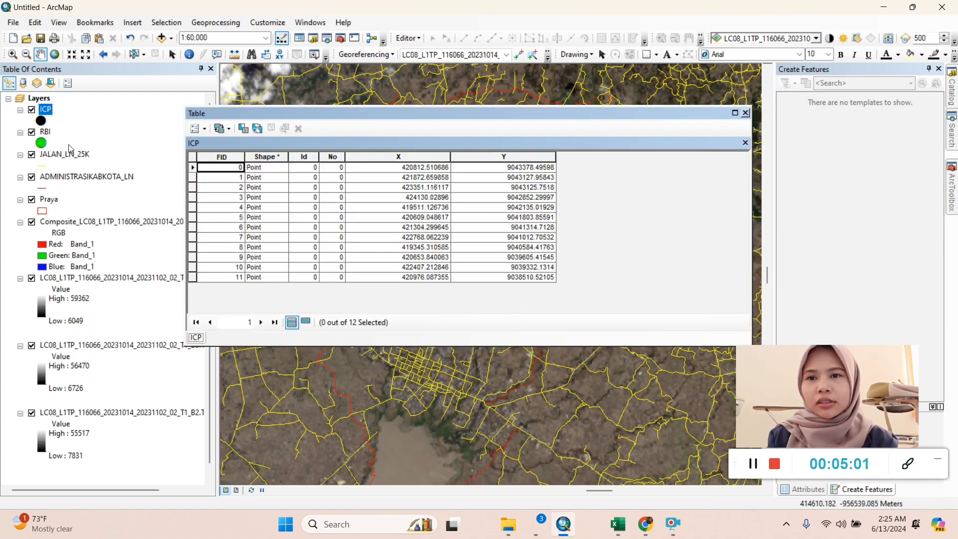
left_click(192, 159)
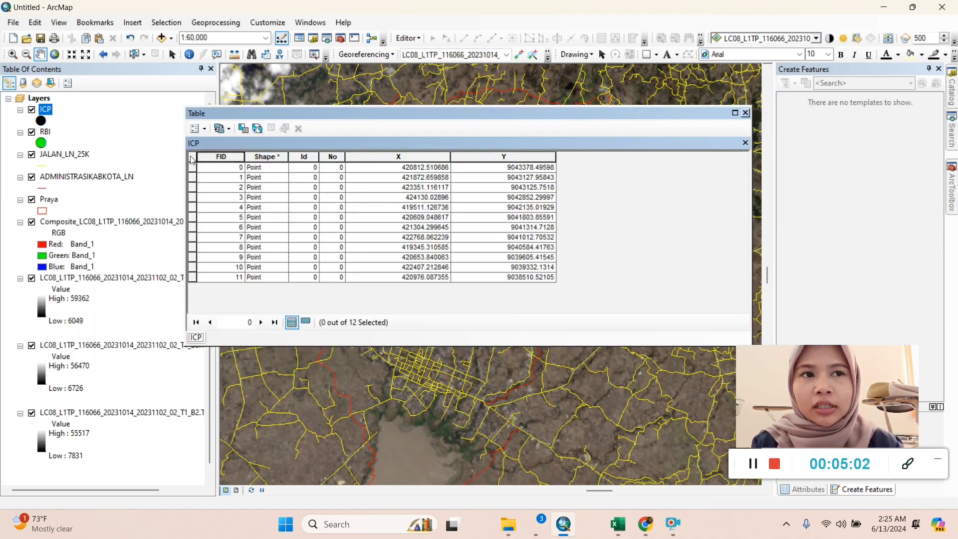
left_click(203, 130)
left_click(202, 199)
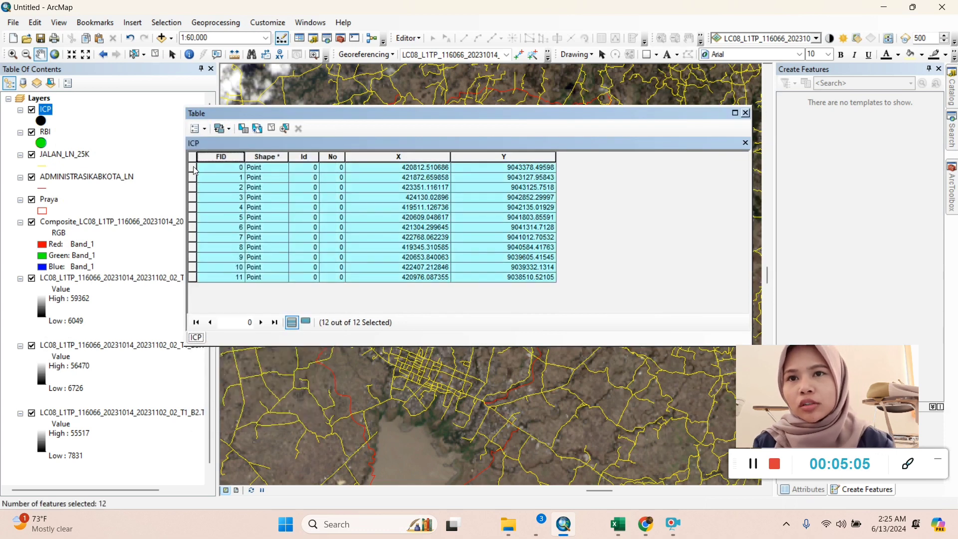
right_click(195, 171)
left_click(222, 302)
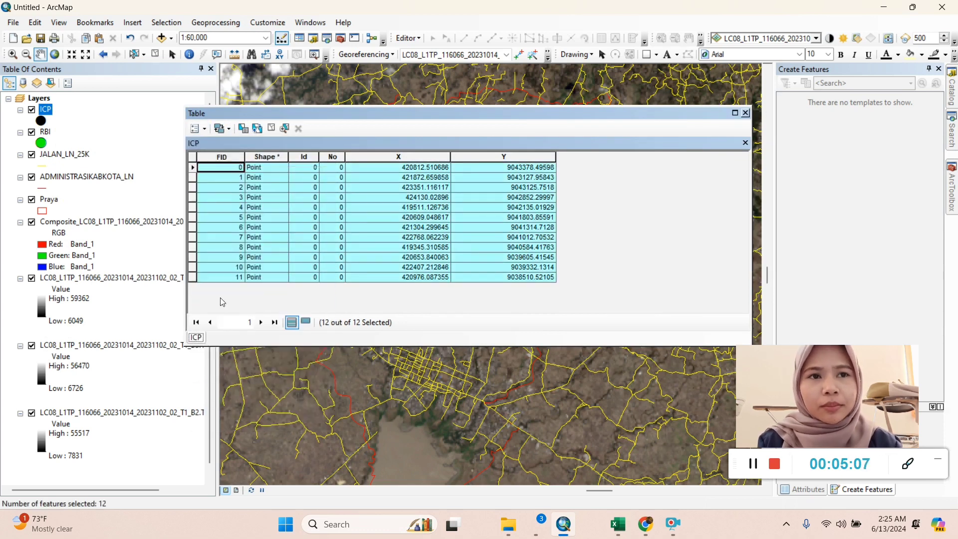
Switch to the Excel workbook and paste the copied ICP records into the ICP sheet starting at cell B4
left_click(618, 524)
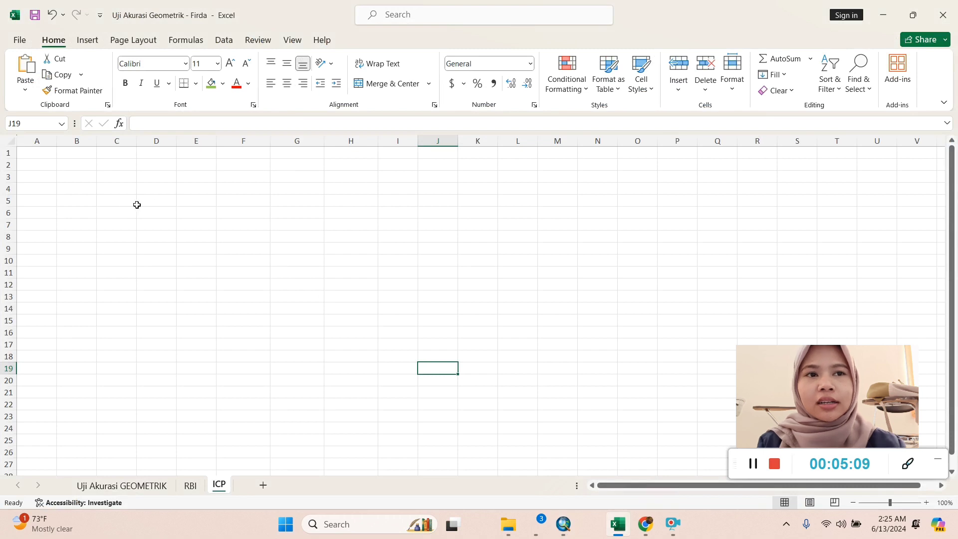
left_click(86, 188)
right_click(85, 188)
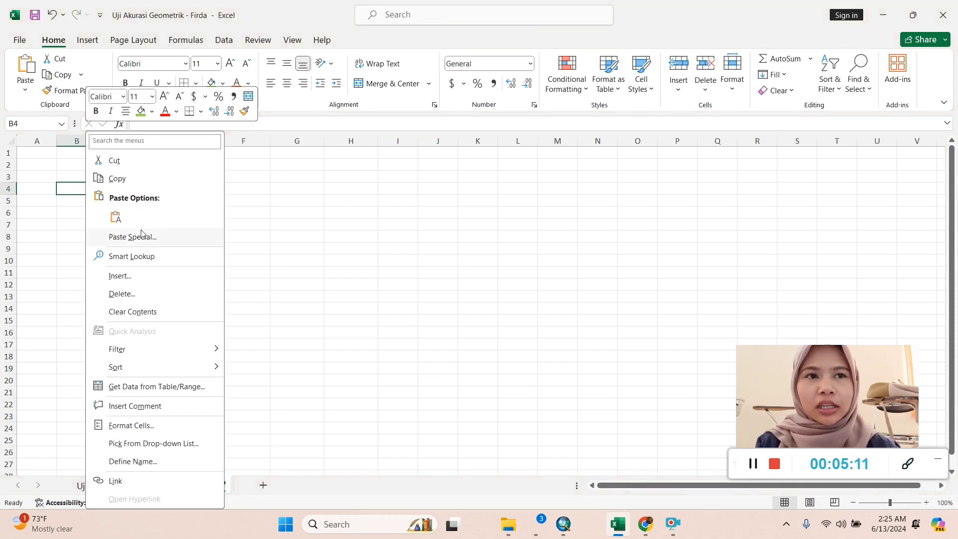
left_click(115, 217)
left_click(323, 395)
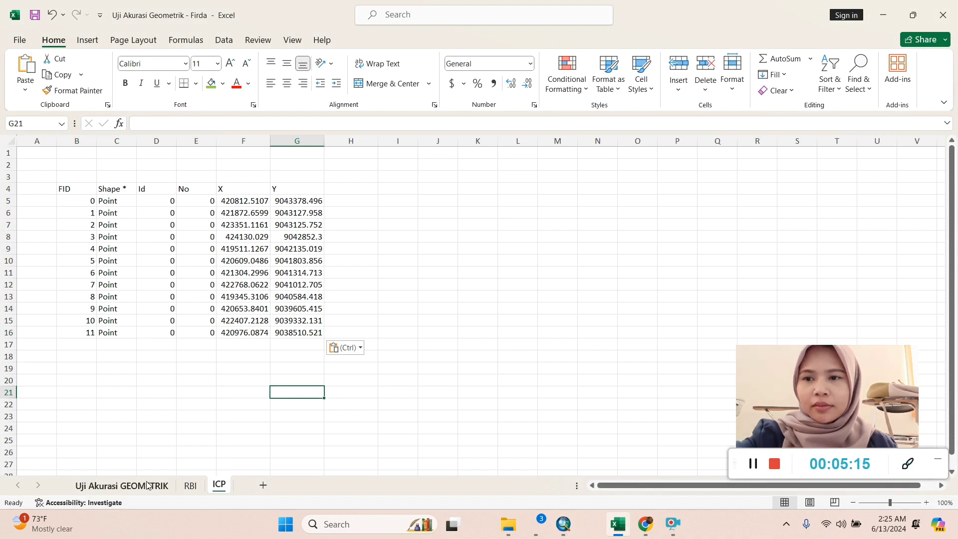
Copy the X and Y coordinate values in F5:G16 of the RBI sheet
left_click(189, 490)
left_click(213, 489)
left_click(150, 486)
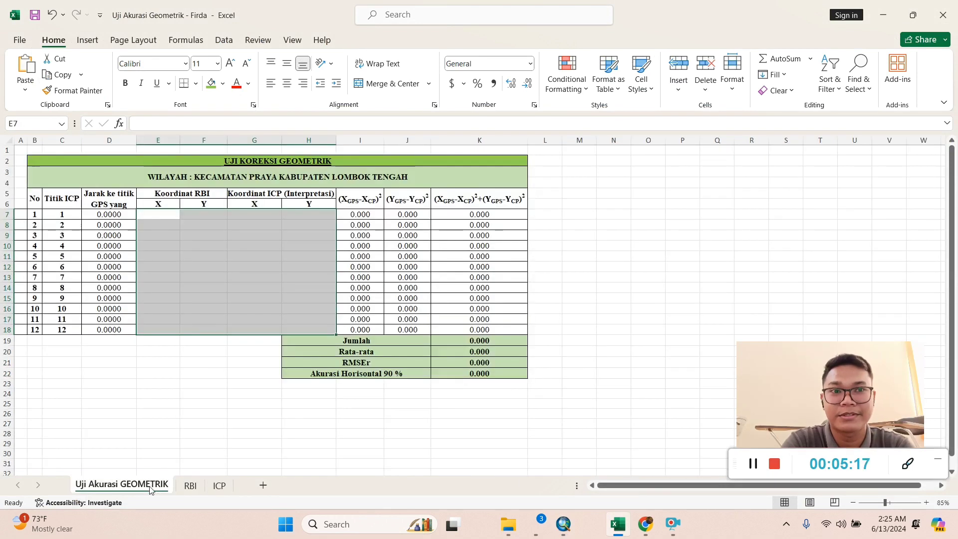
left_click(191, 422)
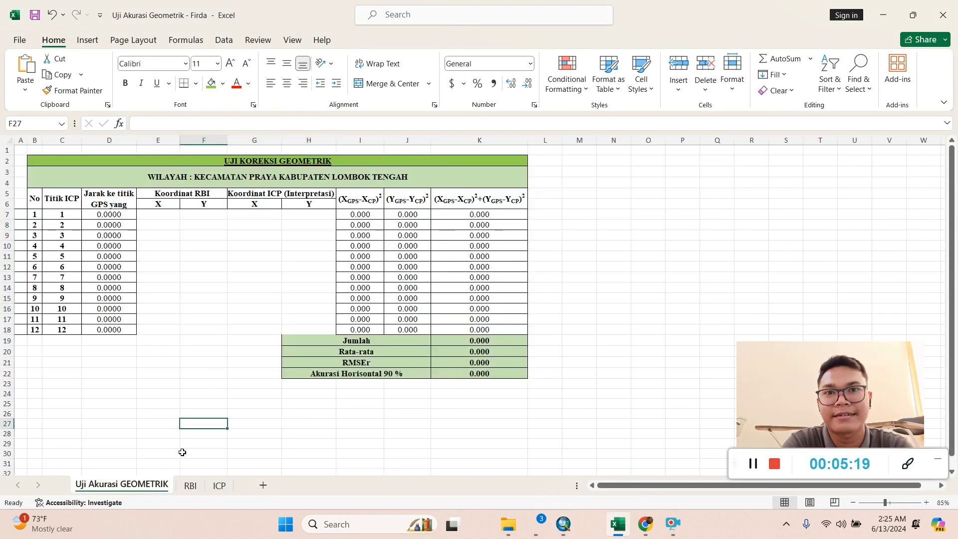
left_click(190, 485)
left_click(251, 202)
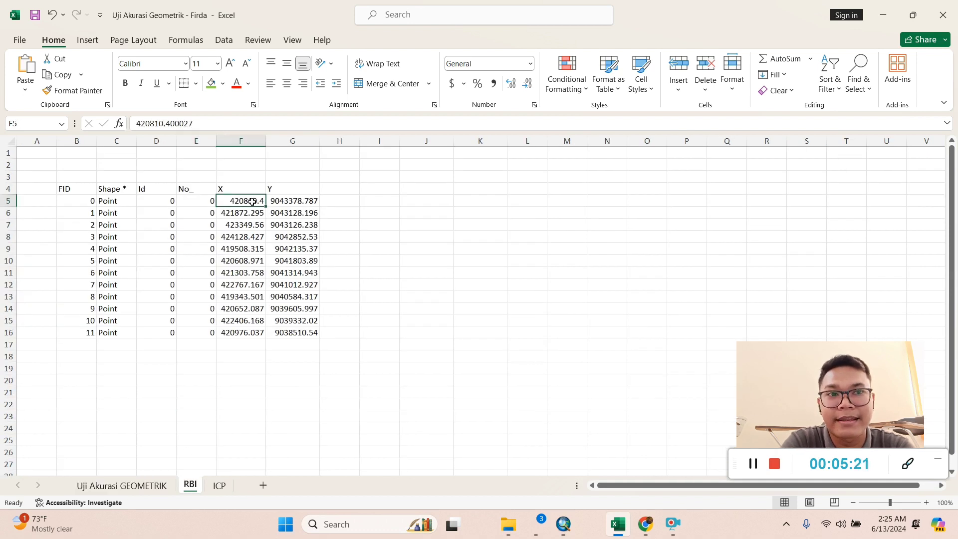
left_click(297, 332, "shift")
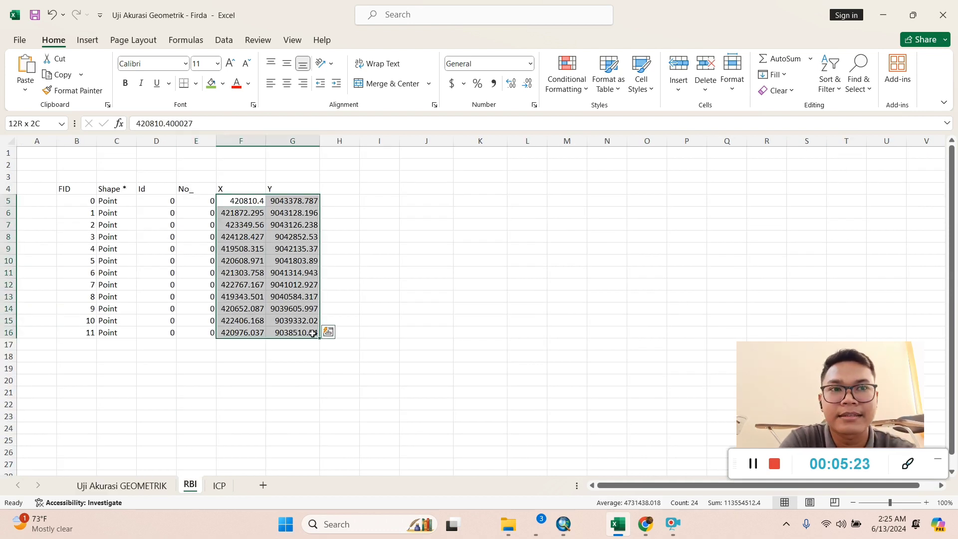
right_click(312, 333)
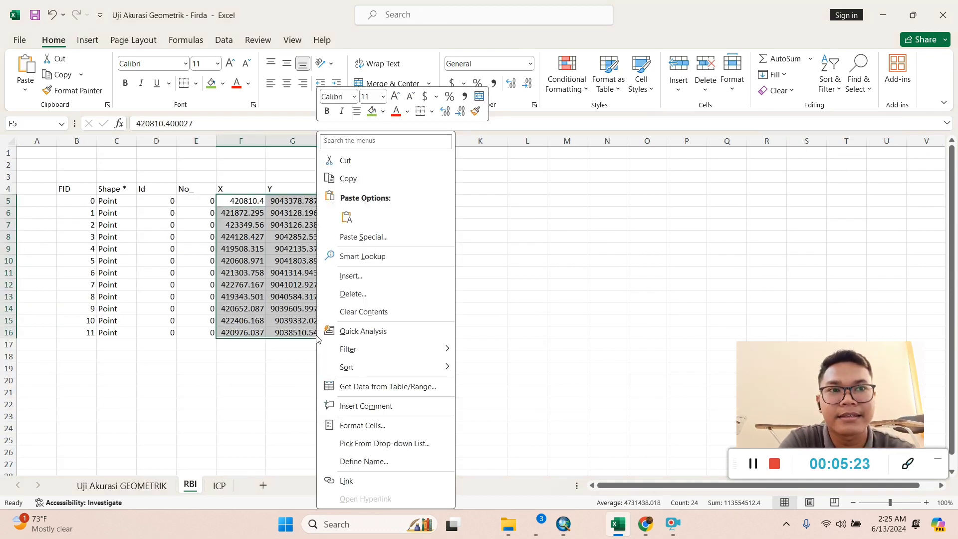
left_click(347, 178)
Paste the RBI coordinates under Koordinat RBI in the Uji Akurasi GEOMETRIK sheet, starting at cell E7
left_click(127, 486)
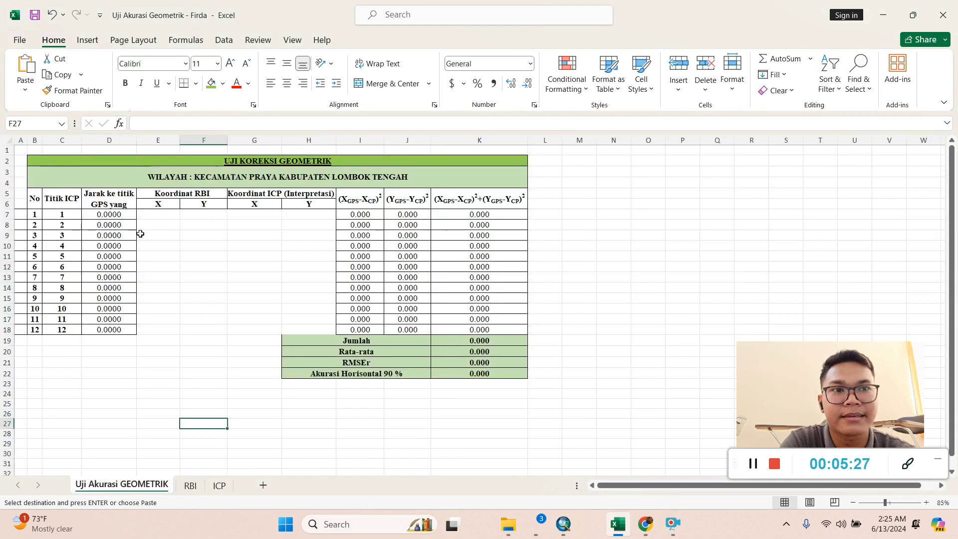
left_click(159, 214)
right_click(160, 215)
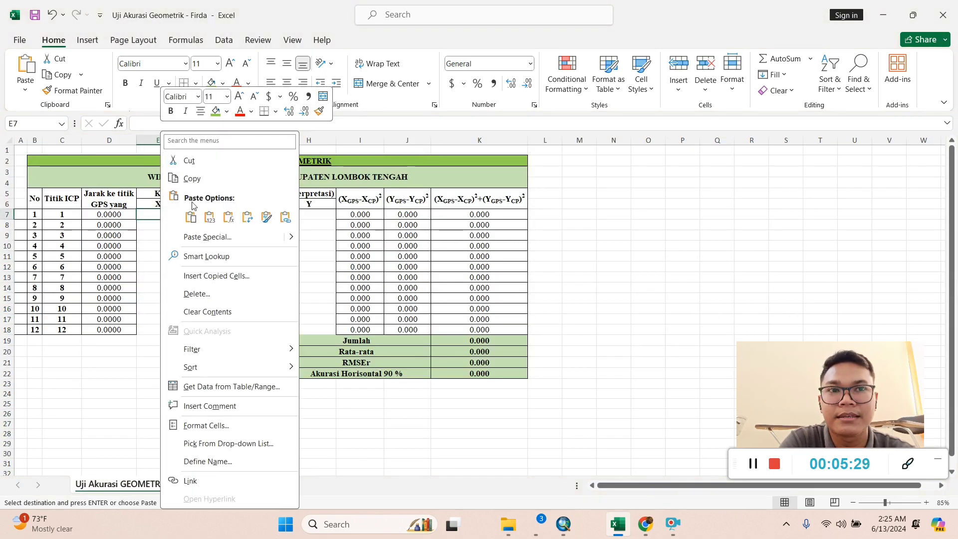
left_click(195, 217)
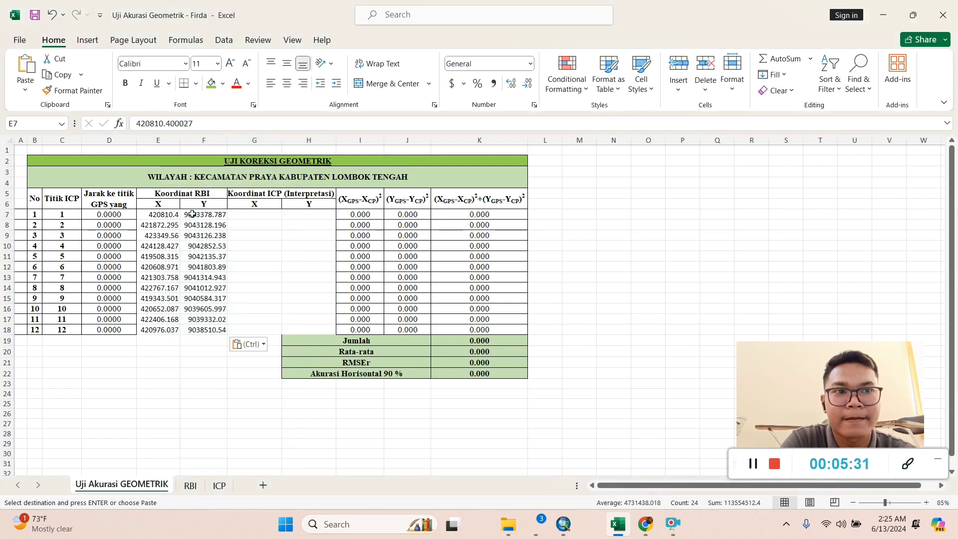
left_click(203, 395)
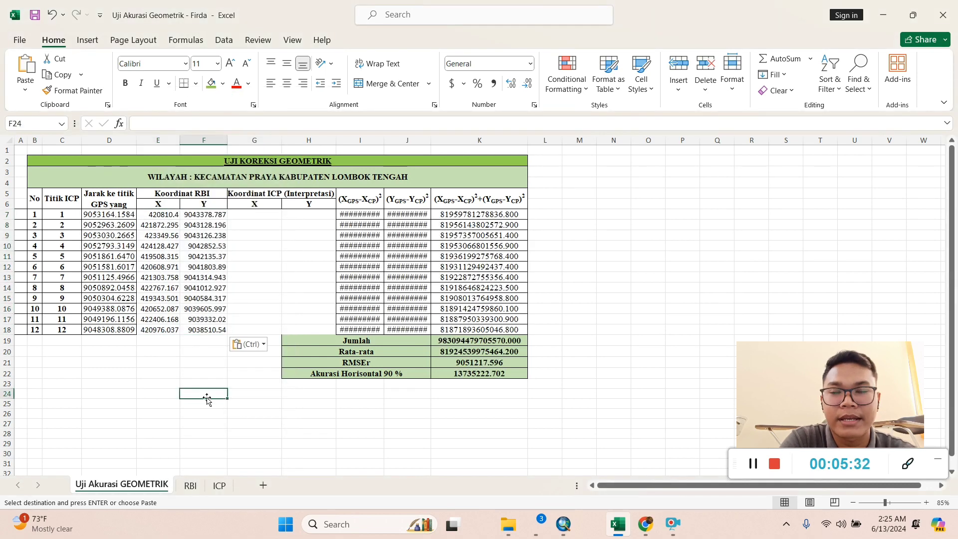
Copy the X and Y coordinate values in F5:G16 of the ICP sheet
left_click(219, 485)
left_click(237, 201)
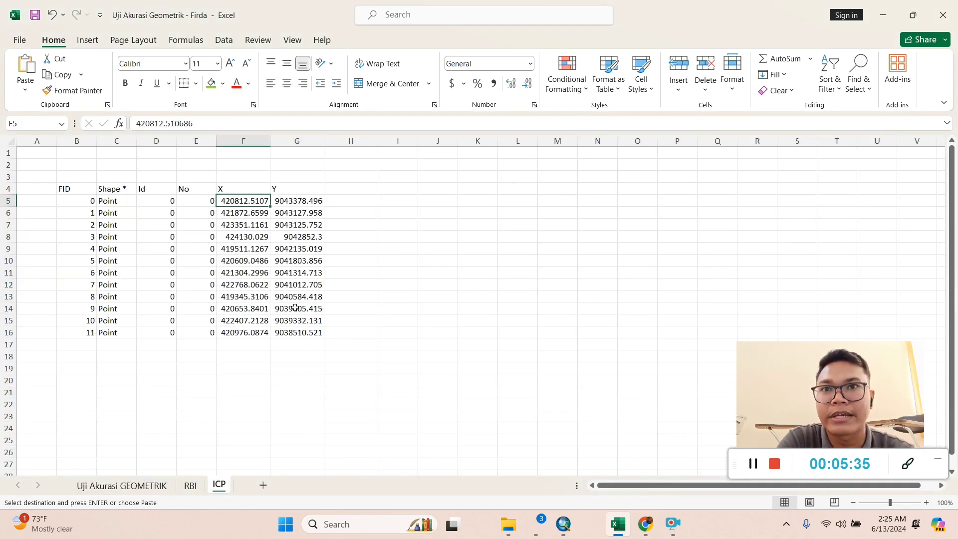
left_click(298, 330, "shift")
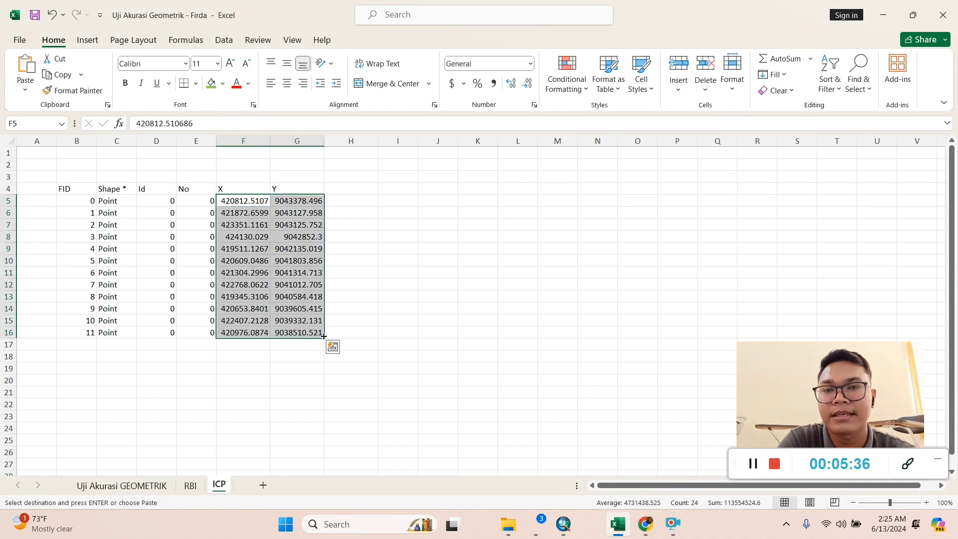
right_click(319, 332)
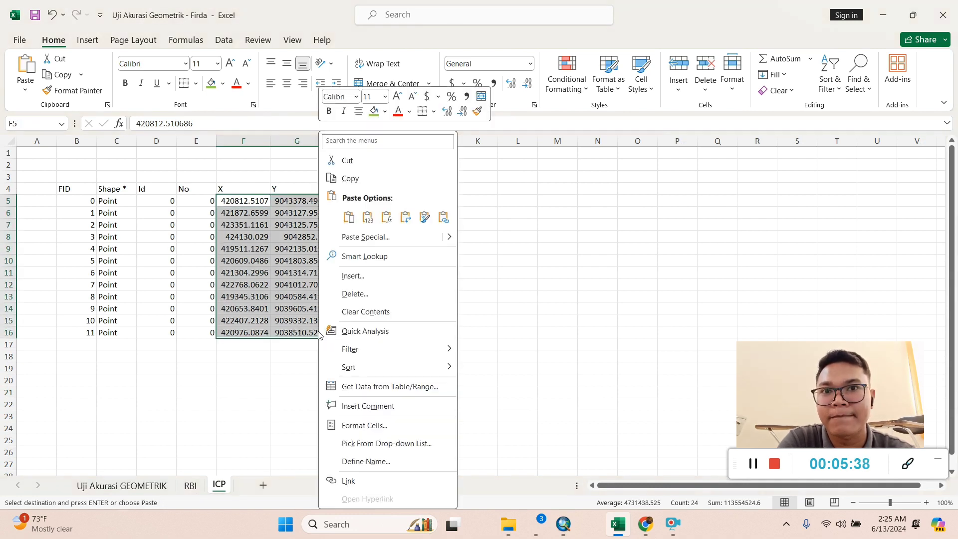
left_click(350, 179)
Paste the ICP coordinates under Koordinat ICP (Interpretasi) in the Uji Akurasi GEOMETRIK sheet, starting at cell G7
left_click(122, 485)
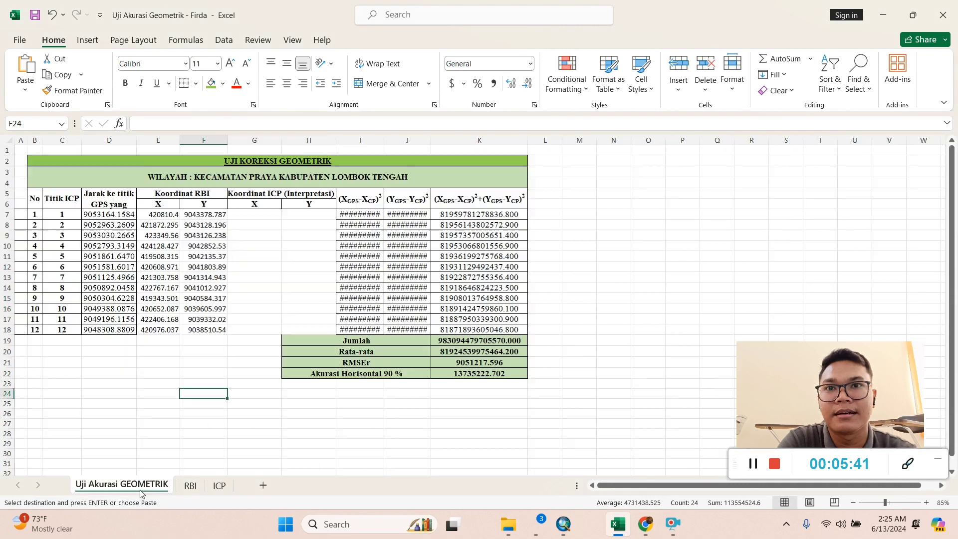
left_click(258, 217)
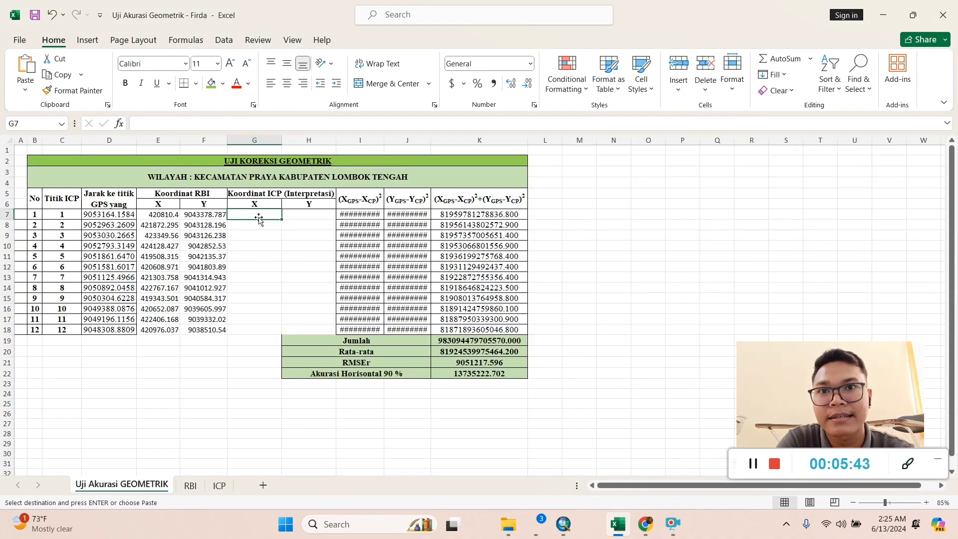
right_click(267, 214)
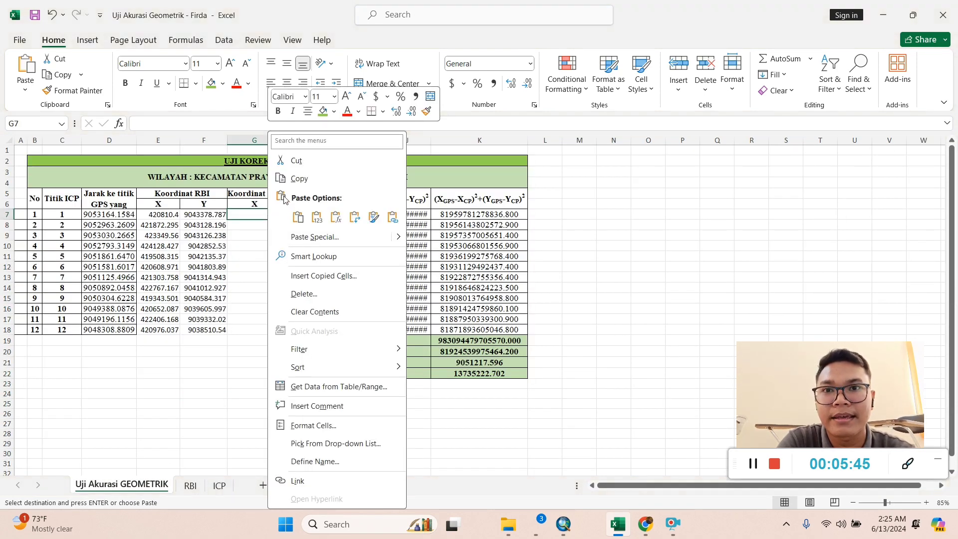
left_click(297, 216)
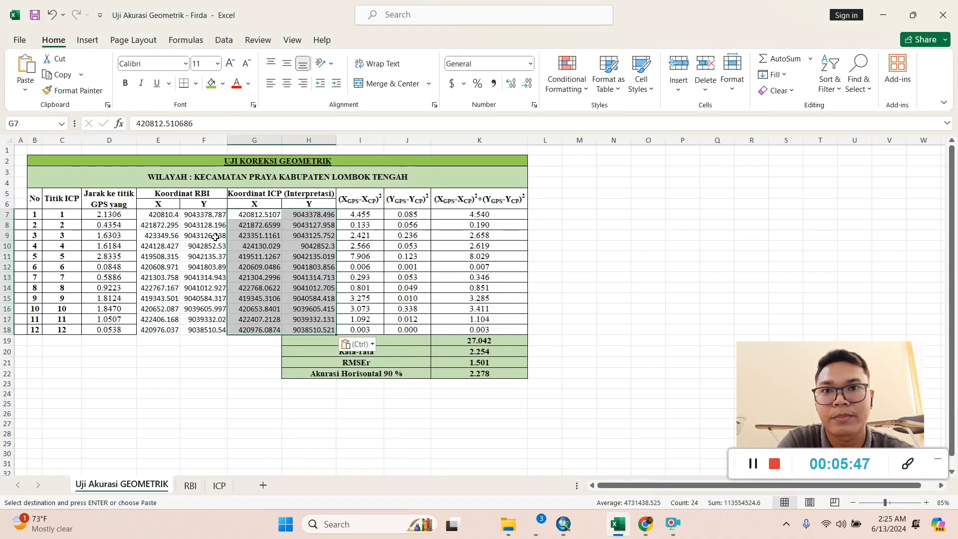
left_click(159, 382)
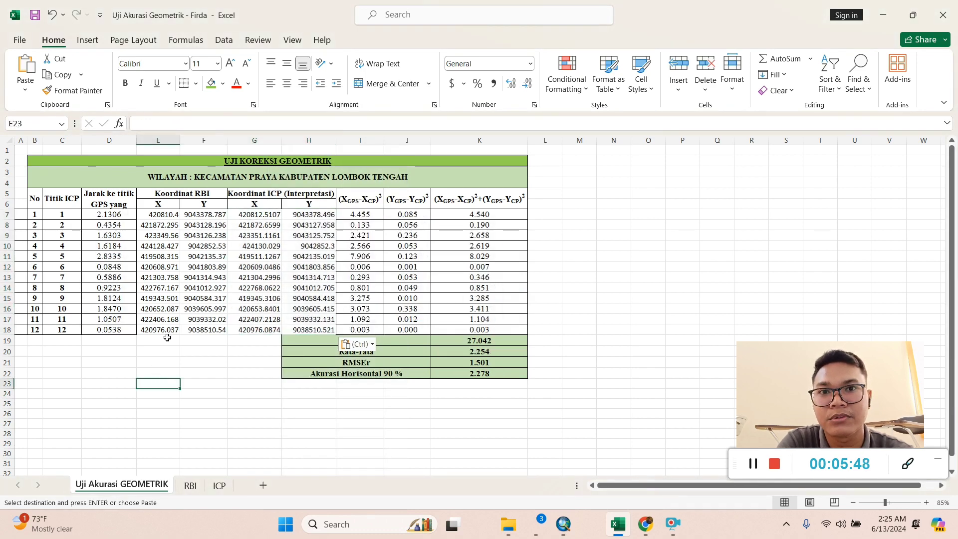
Apply all borders to the whole UJI KOREKSI GEOMETRIK table, cells B2:K22
left_click(65, 166)
left_click(467, 373, "shift")
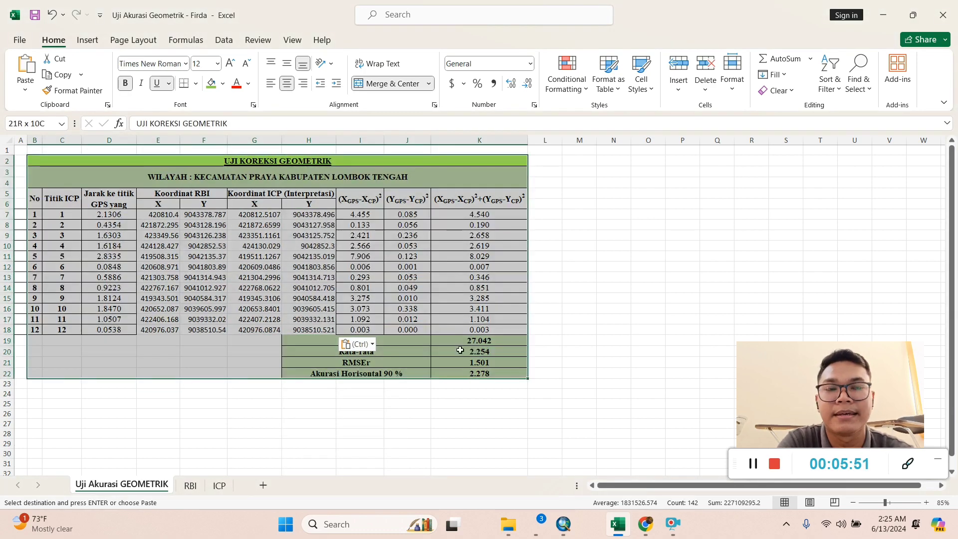
left_click(196, 84)
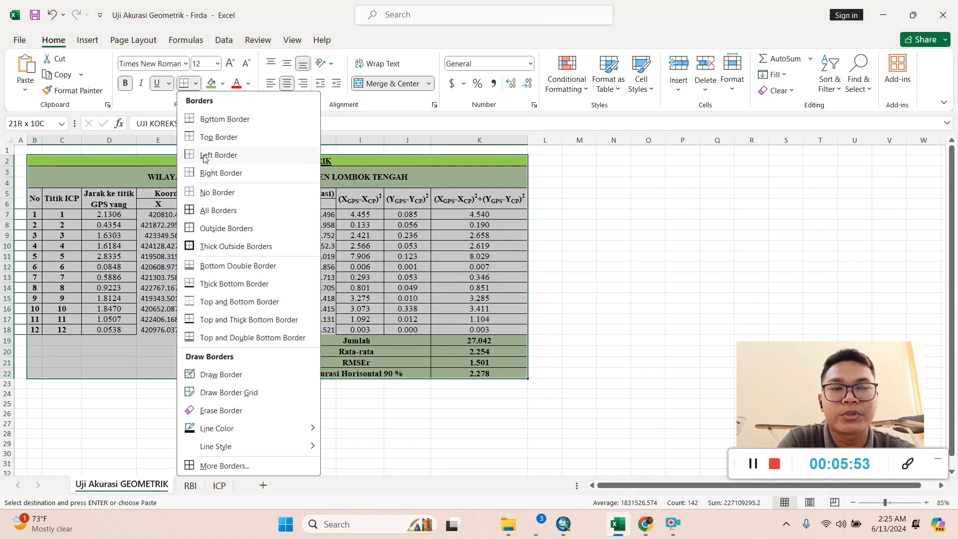
left_click(203, 210)
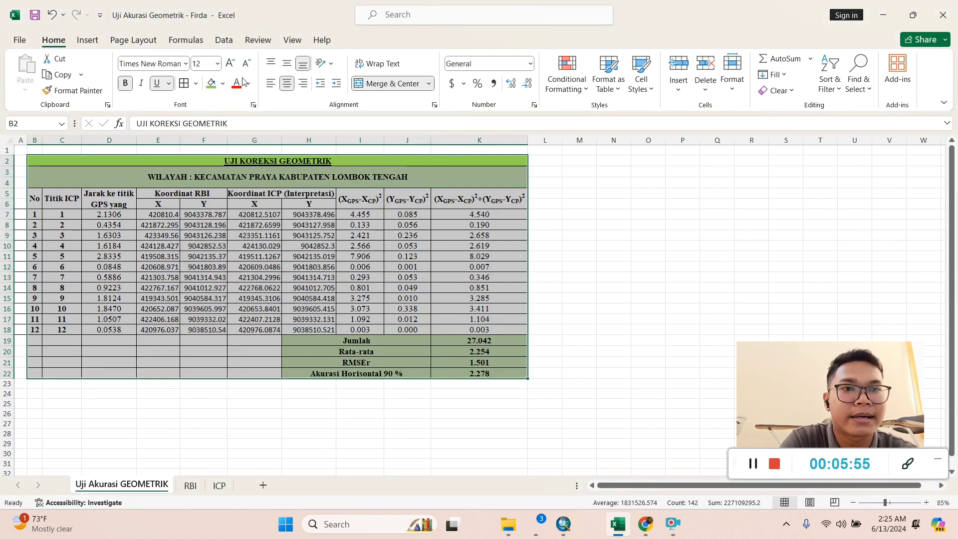
Set the font of the whole geometric correction table to Times New Roman, size 12
left_click(218, 63)
left_click(185, 63)
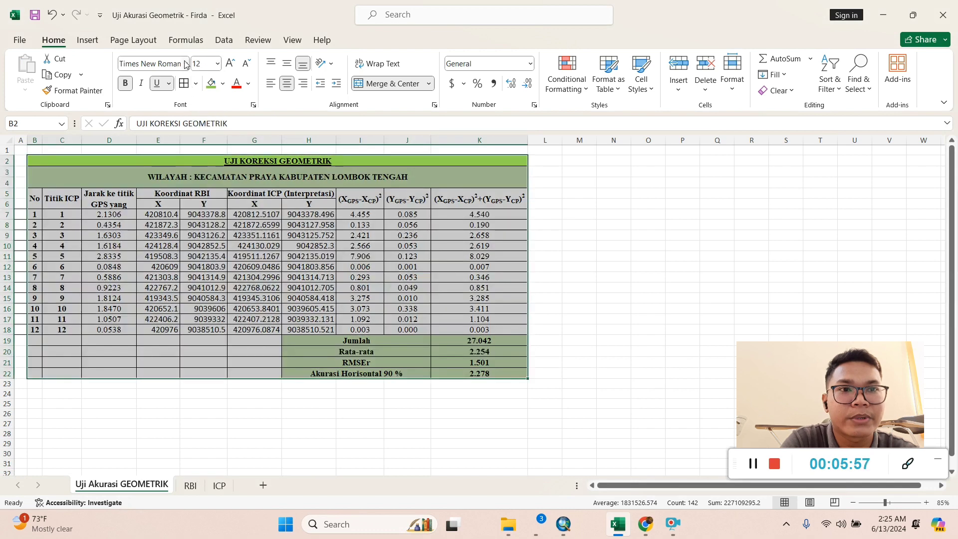
type("Time")
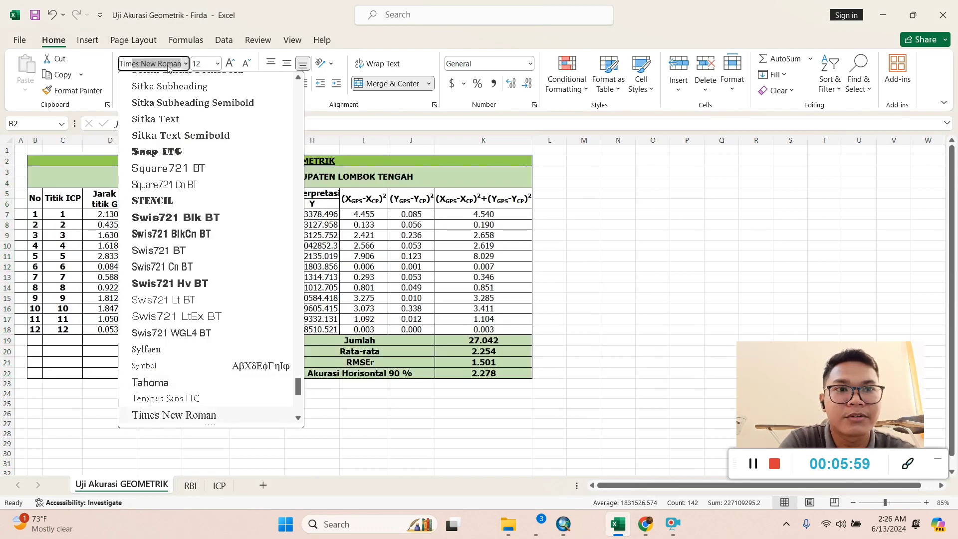
type("s")
key("Return")
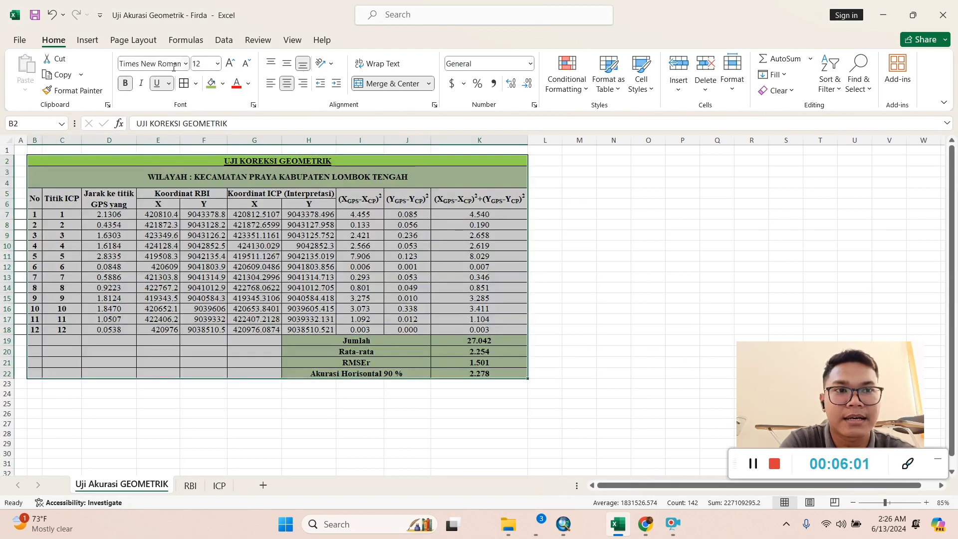
Center the contents of the whole table horizontally and align them to the middle vertically
left_click(291, 83)
left_click(291, 83)
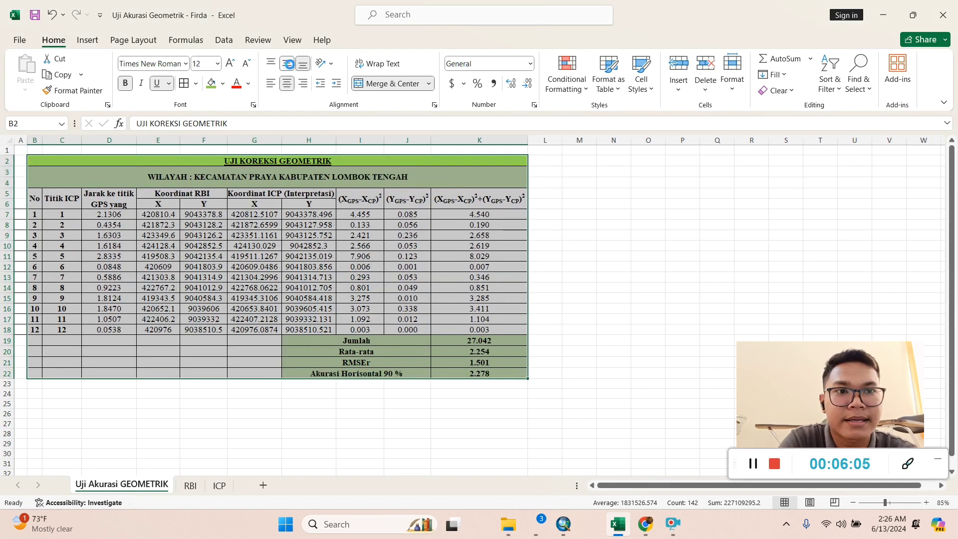
left_click(290, 65)
left_click(161, 249)
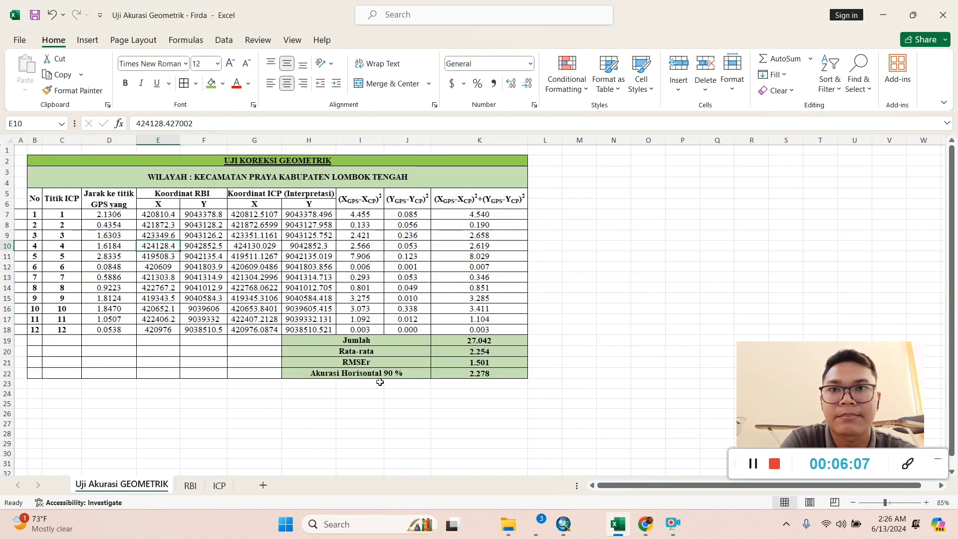
Select the summary rows from Jumlah to Akurasi Horisontal 90 % in H19:K22 to review the accuracy results
left_click(393, 344)
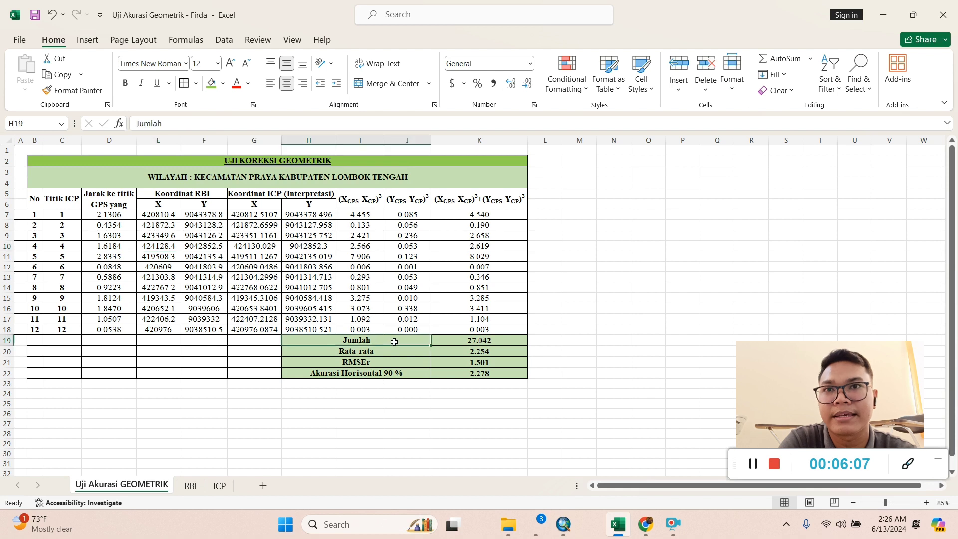
left_click(501, 375, "shift")
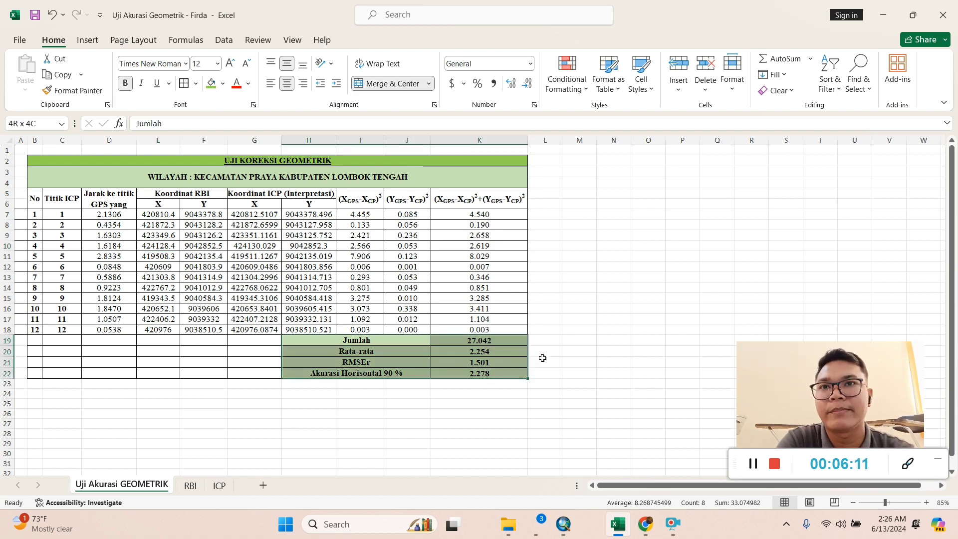